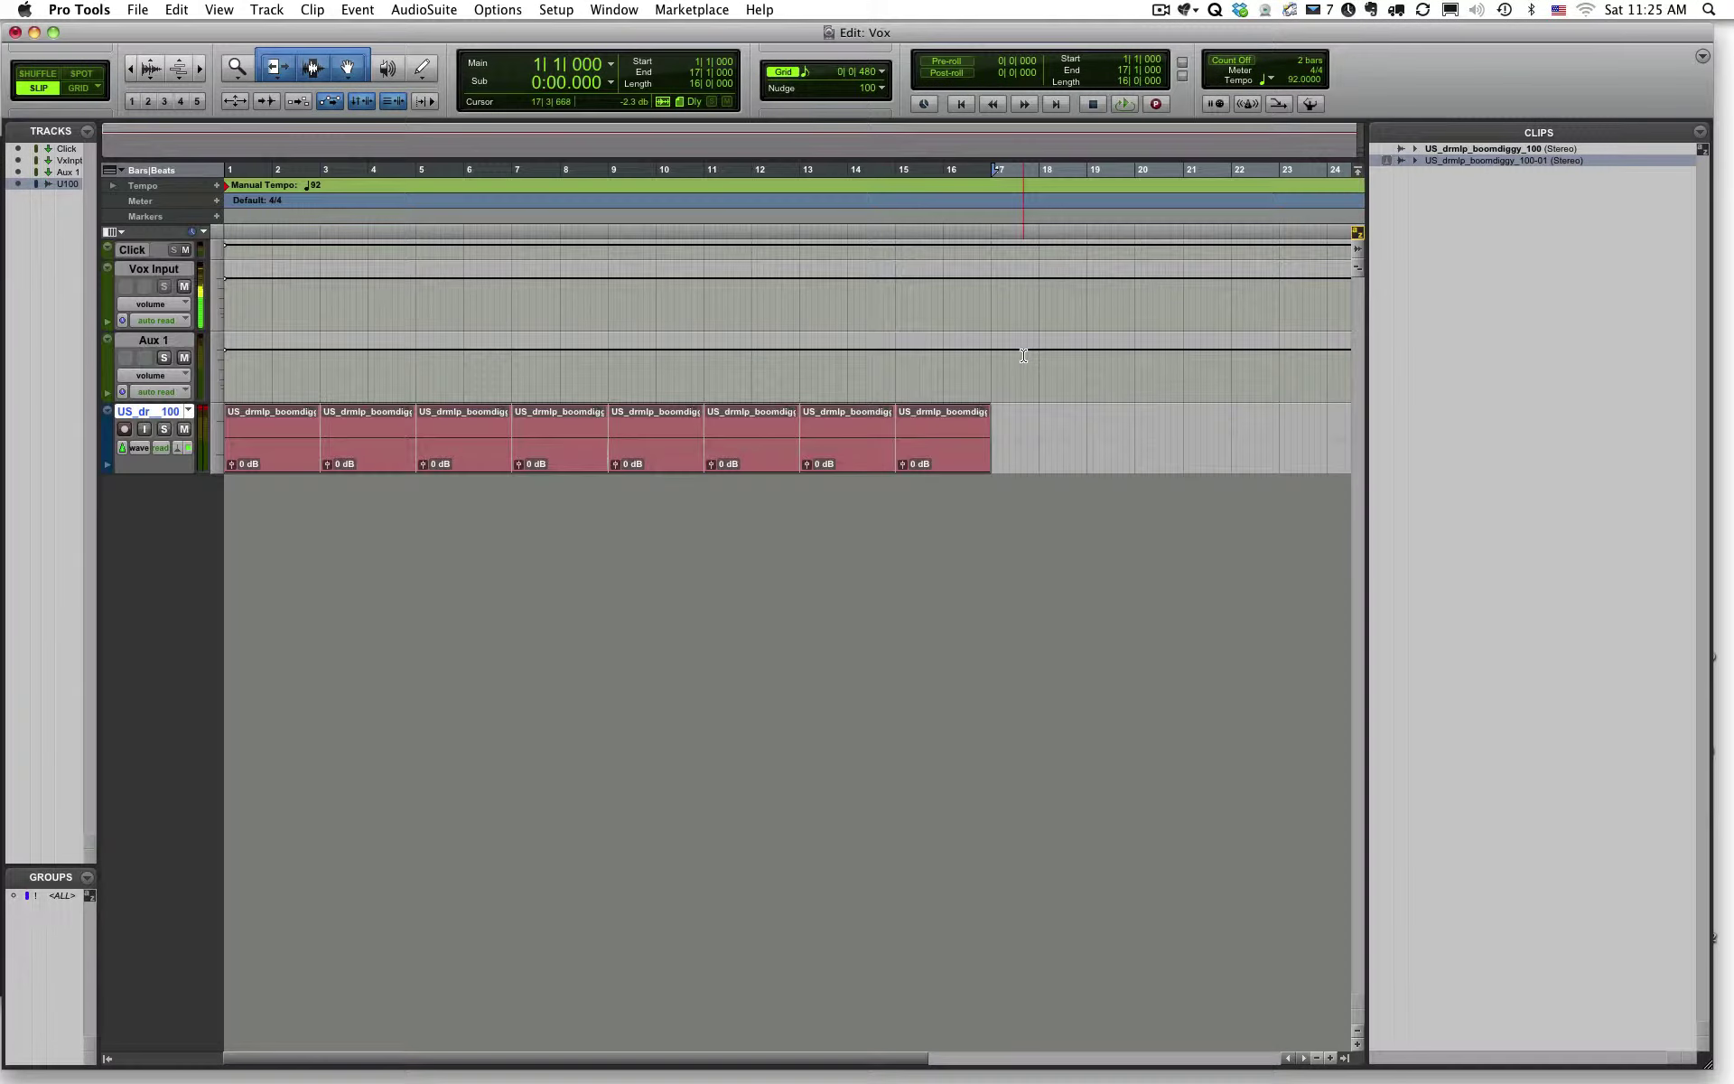
# Save the session and audition the drum loop once.
pyautogui.press('super+s')
pyautogui.press('space')
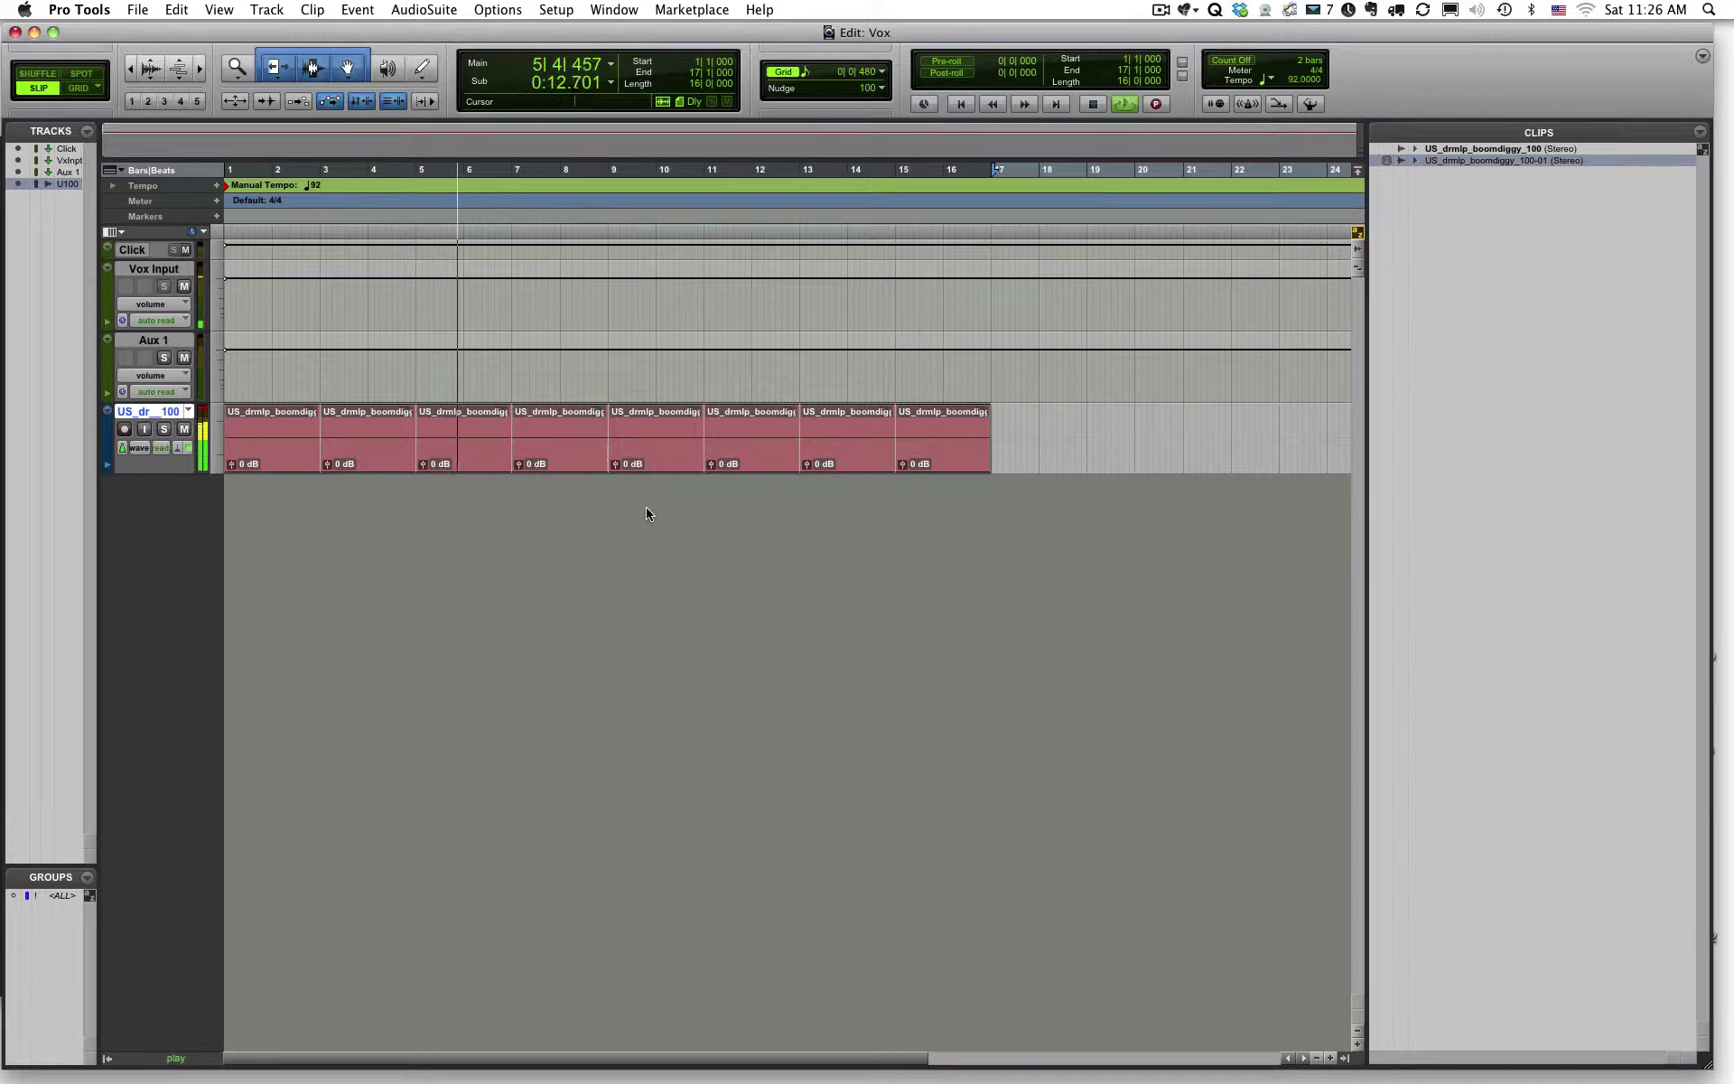
pyautogui.press('space')
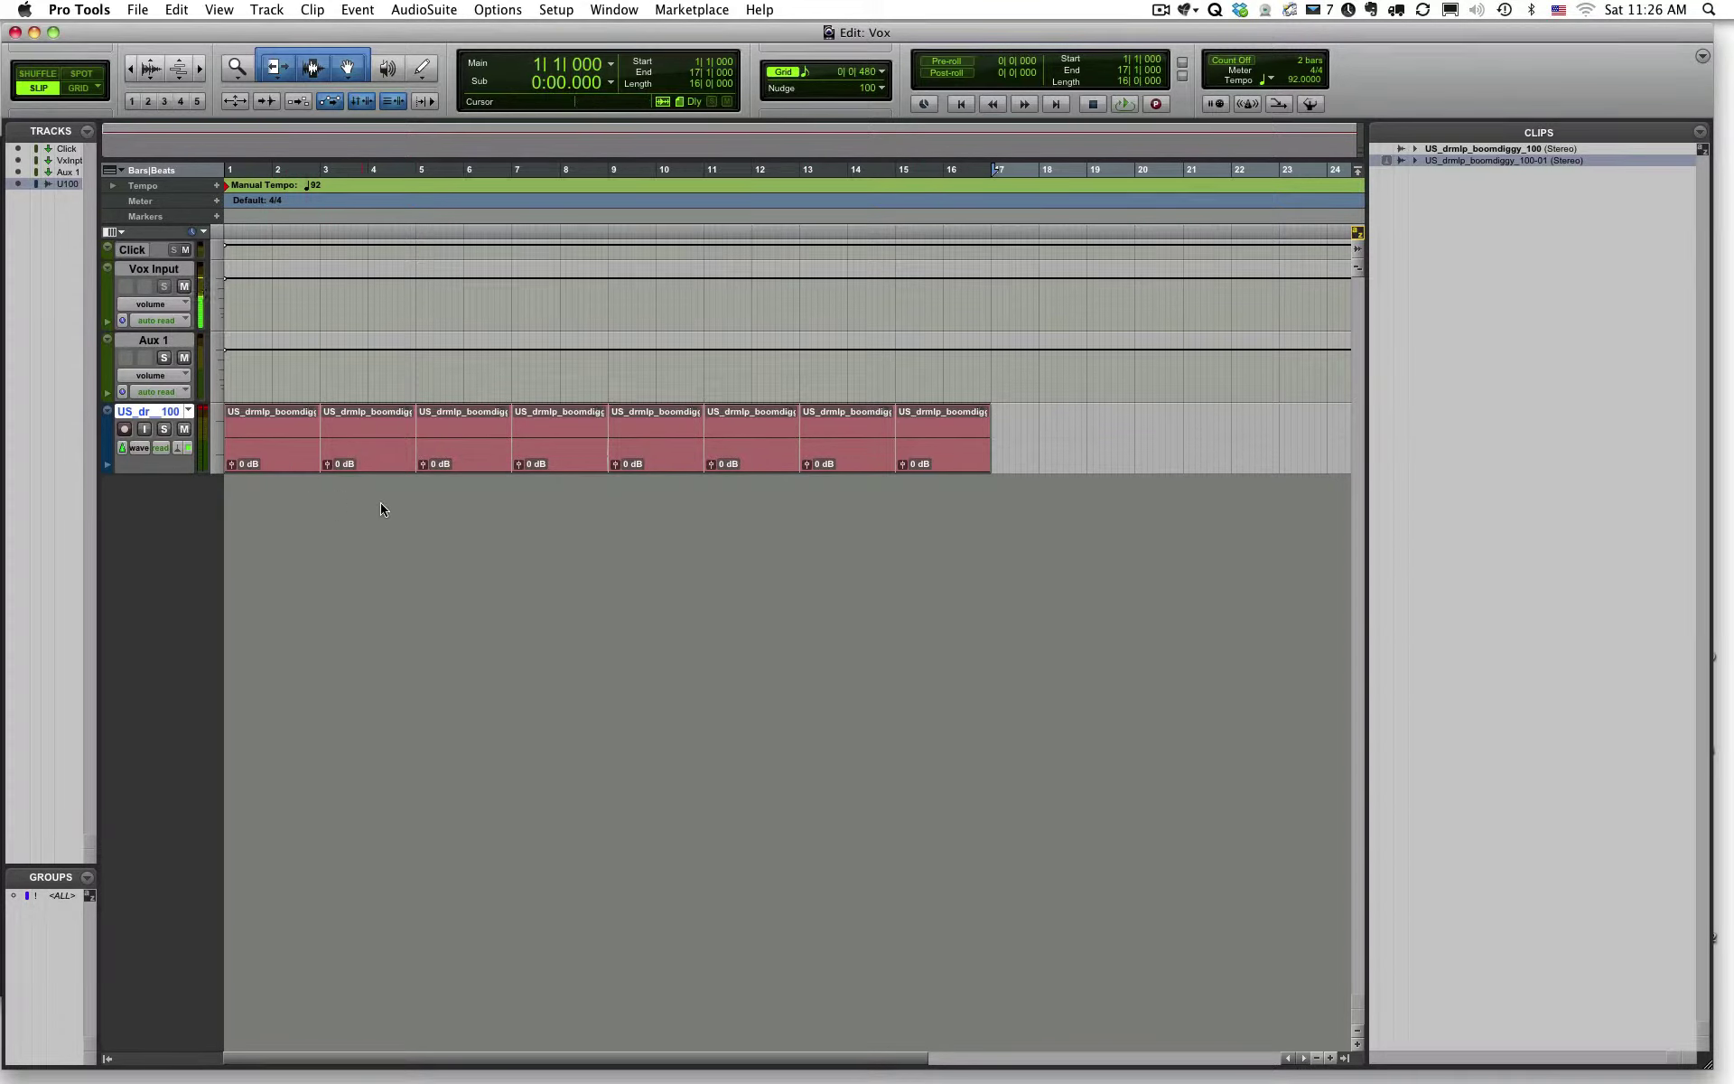
# In the Mix window, enable Aux 1's Signal Gen, route Aux 1 to Output 1-2, and mute it.
pyautogui.press('super+equal')
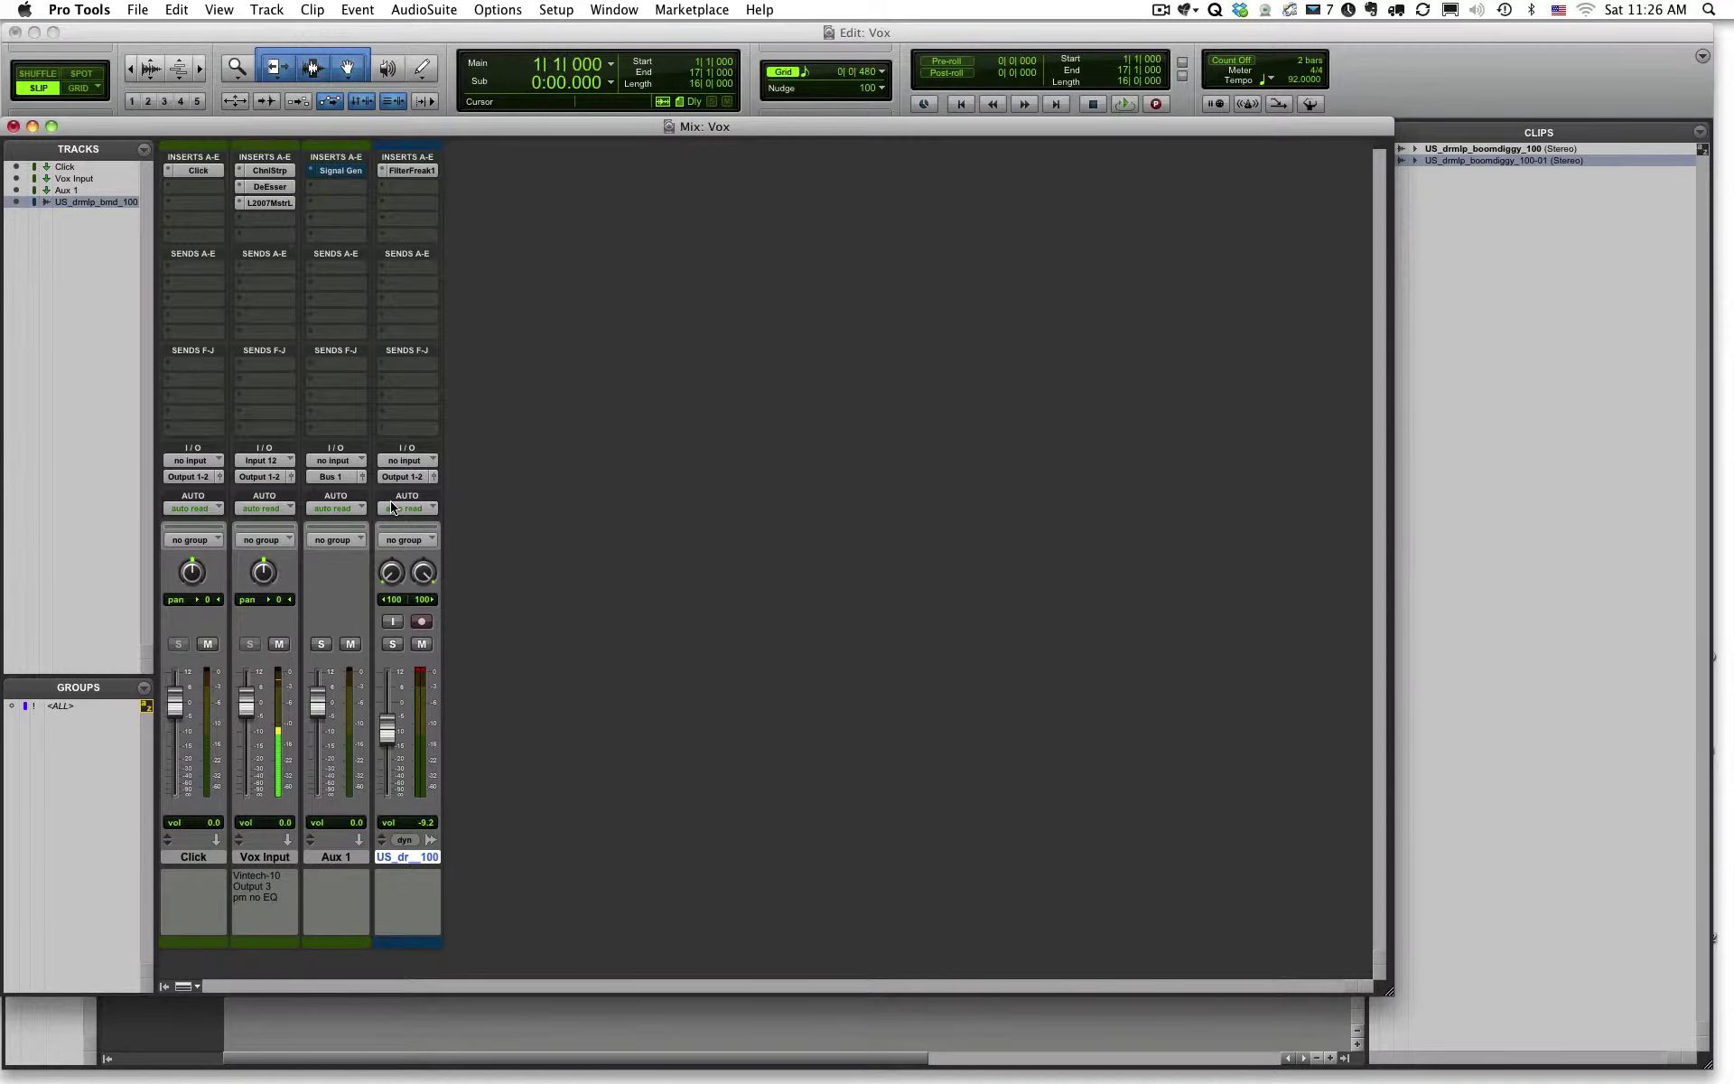
pyautogui.keyDown('super'); pyautogui.click(343, 177); pyautogui.keyUp('super')
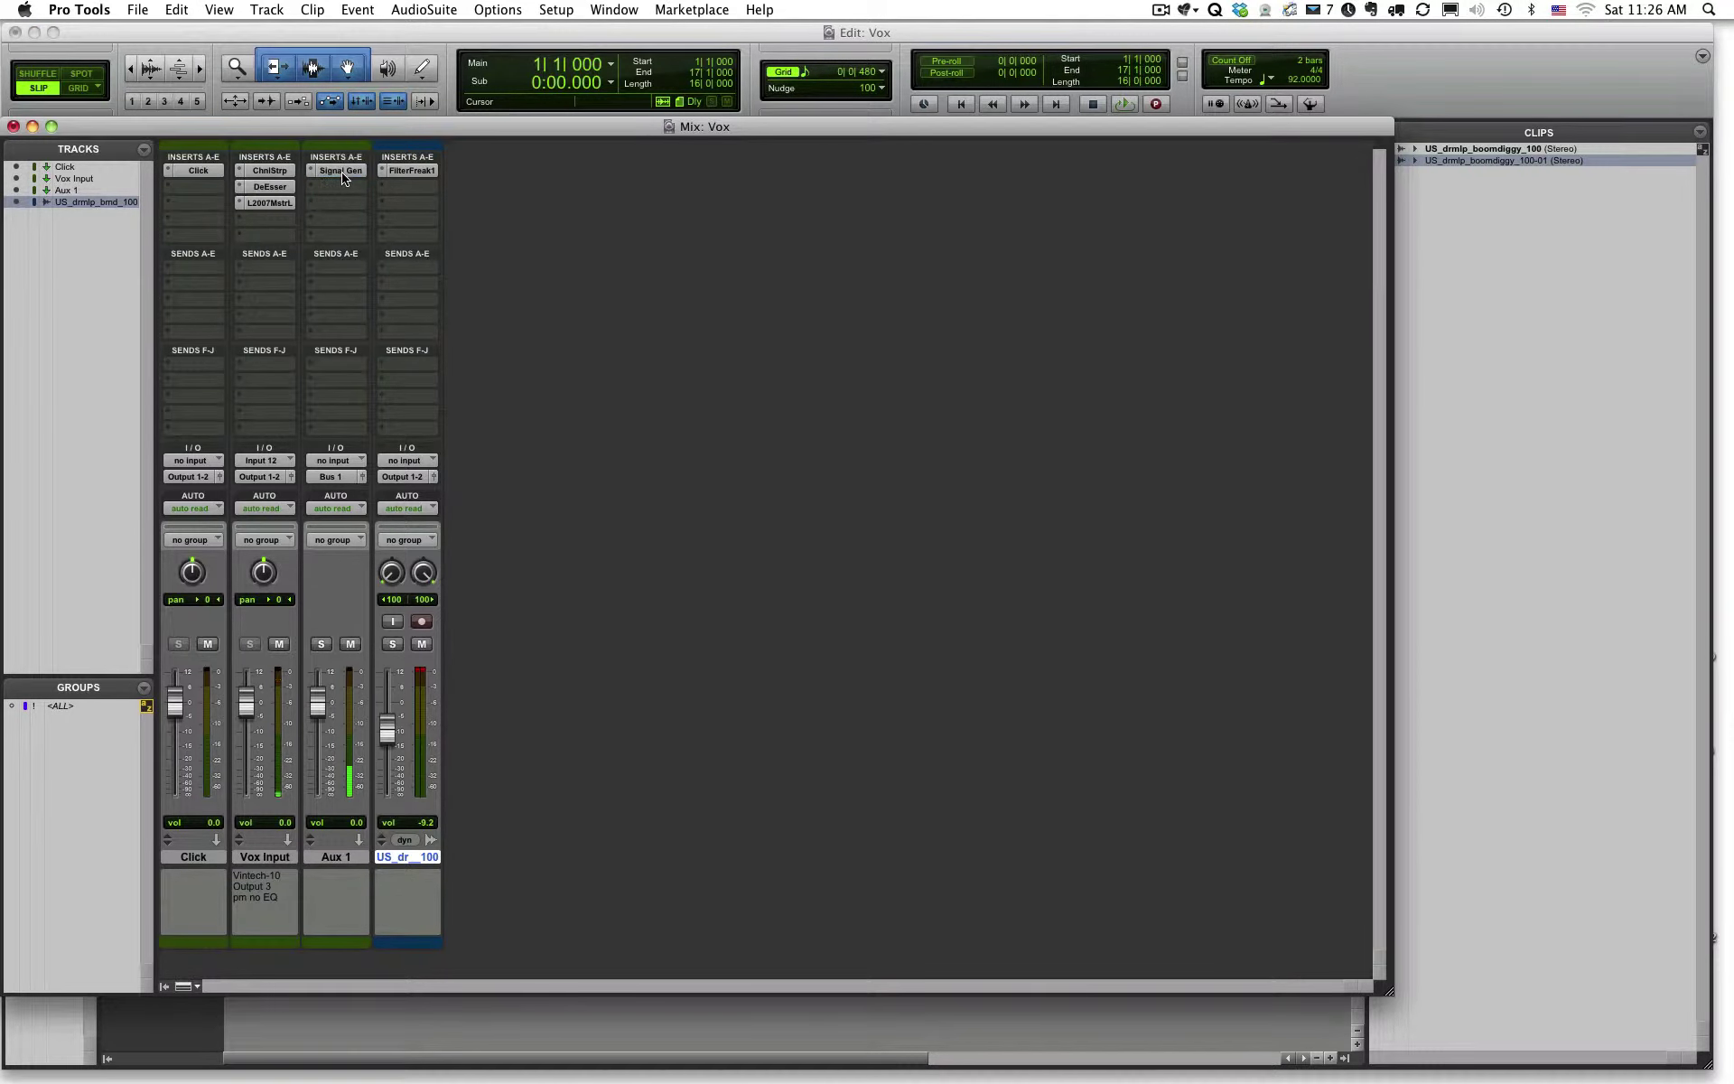
pyautogui.click(335, 478)
pyautogui.moveTo(398, 480)
pyautogui.click(522, 479)
pyautogui.click(351, 644)
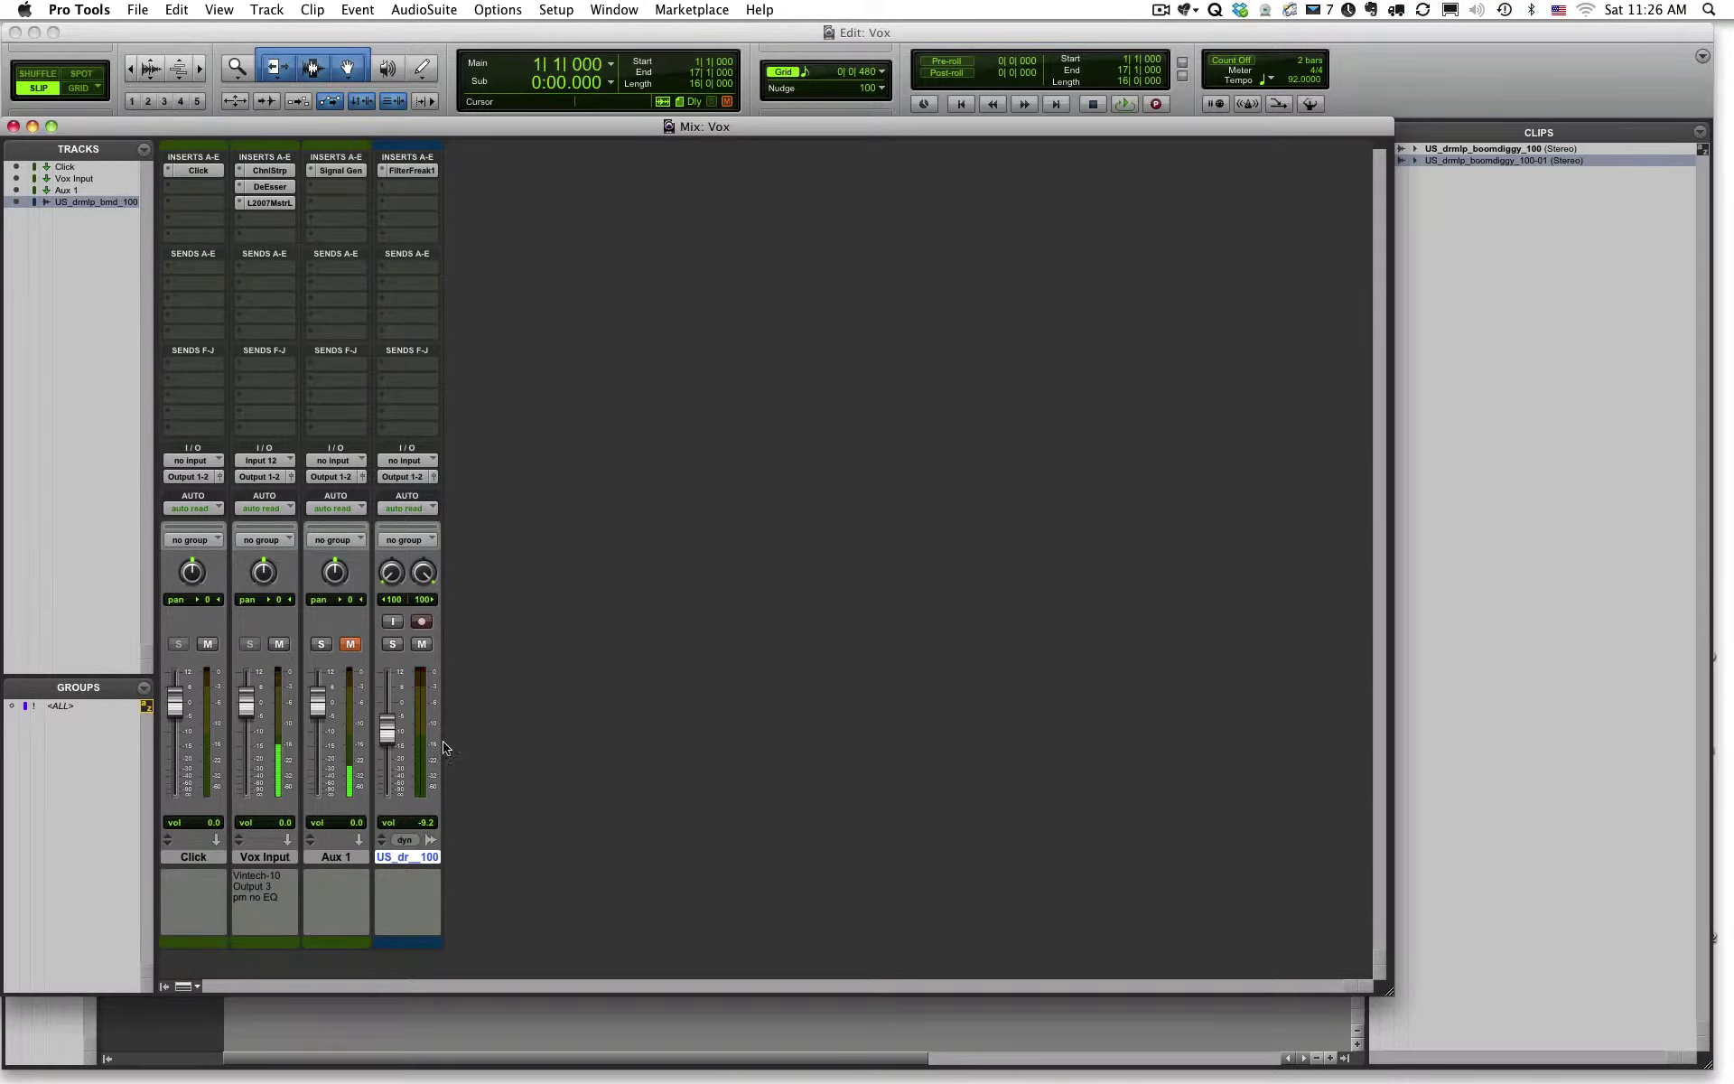
# Open the FilterFreak plug-in on the US_dr_100 drum track from the mixer.
pyautogui.press('super+equal')
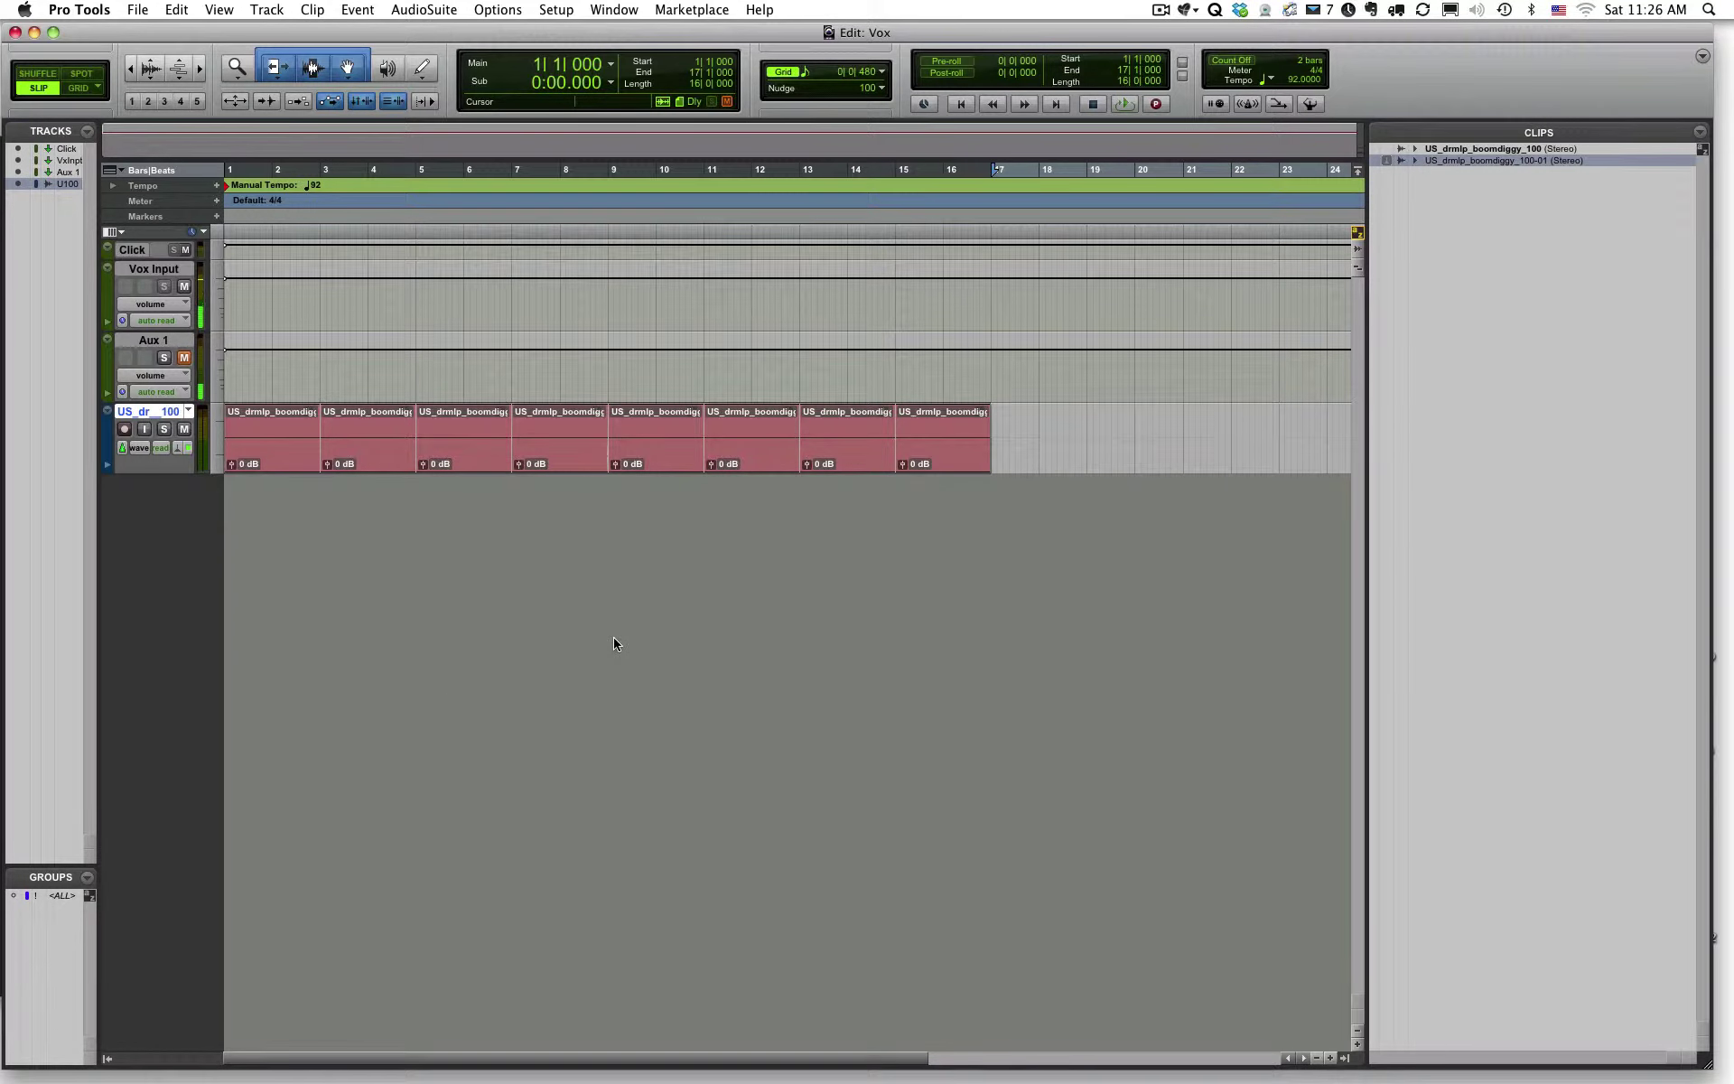
pyautogui.press('super+equal')
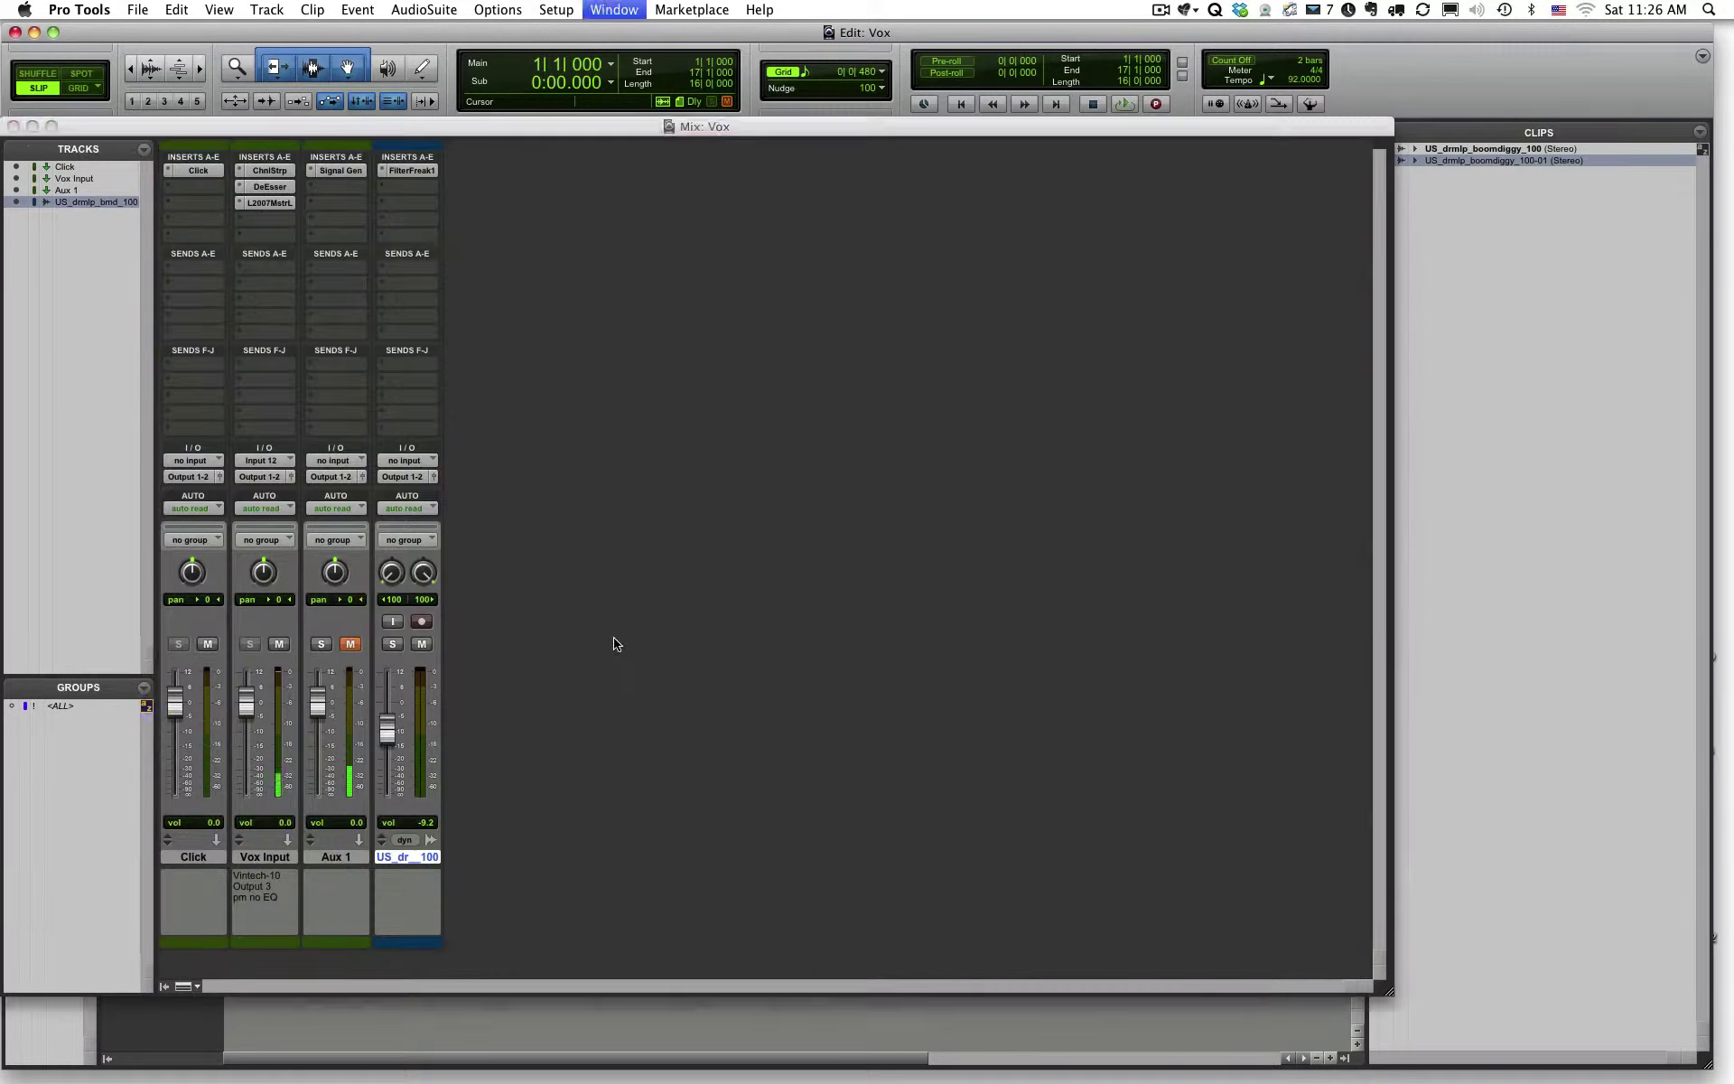
pyautogui.press('super+equal')
pyautogui.press('super+equal')
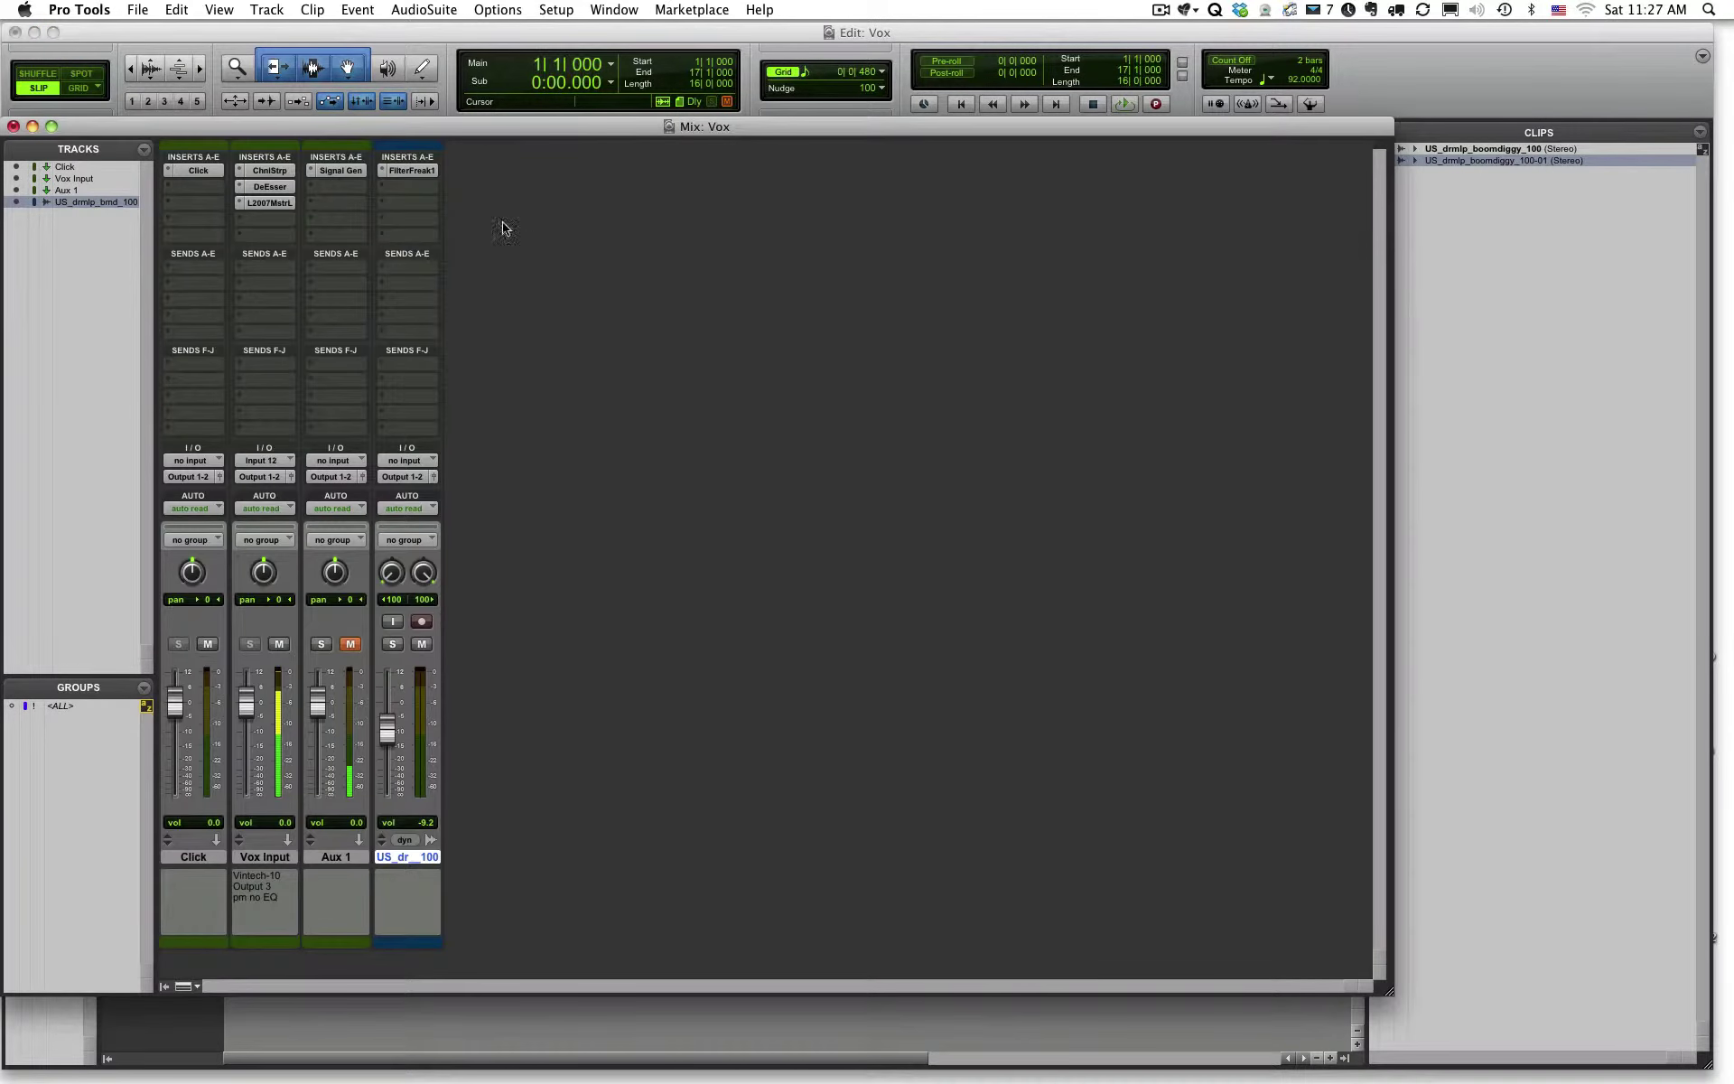
pyautogui.click(417, 173)
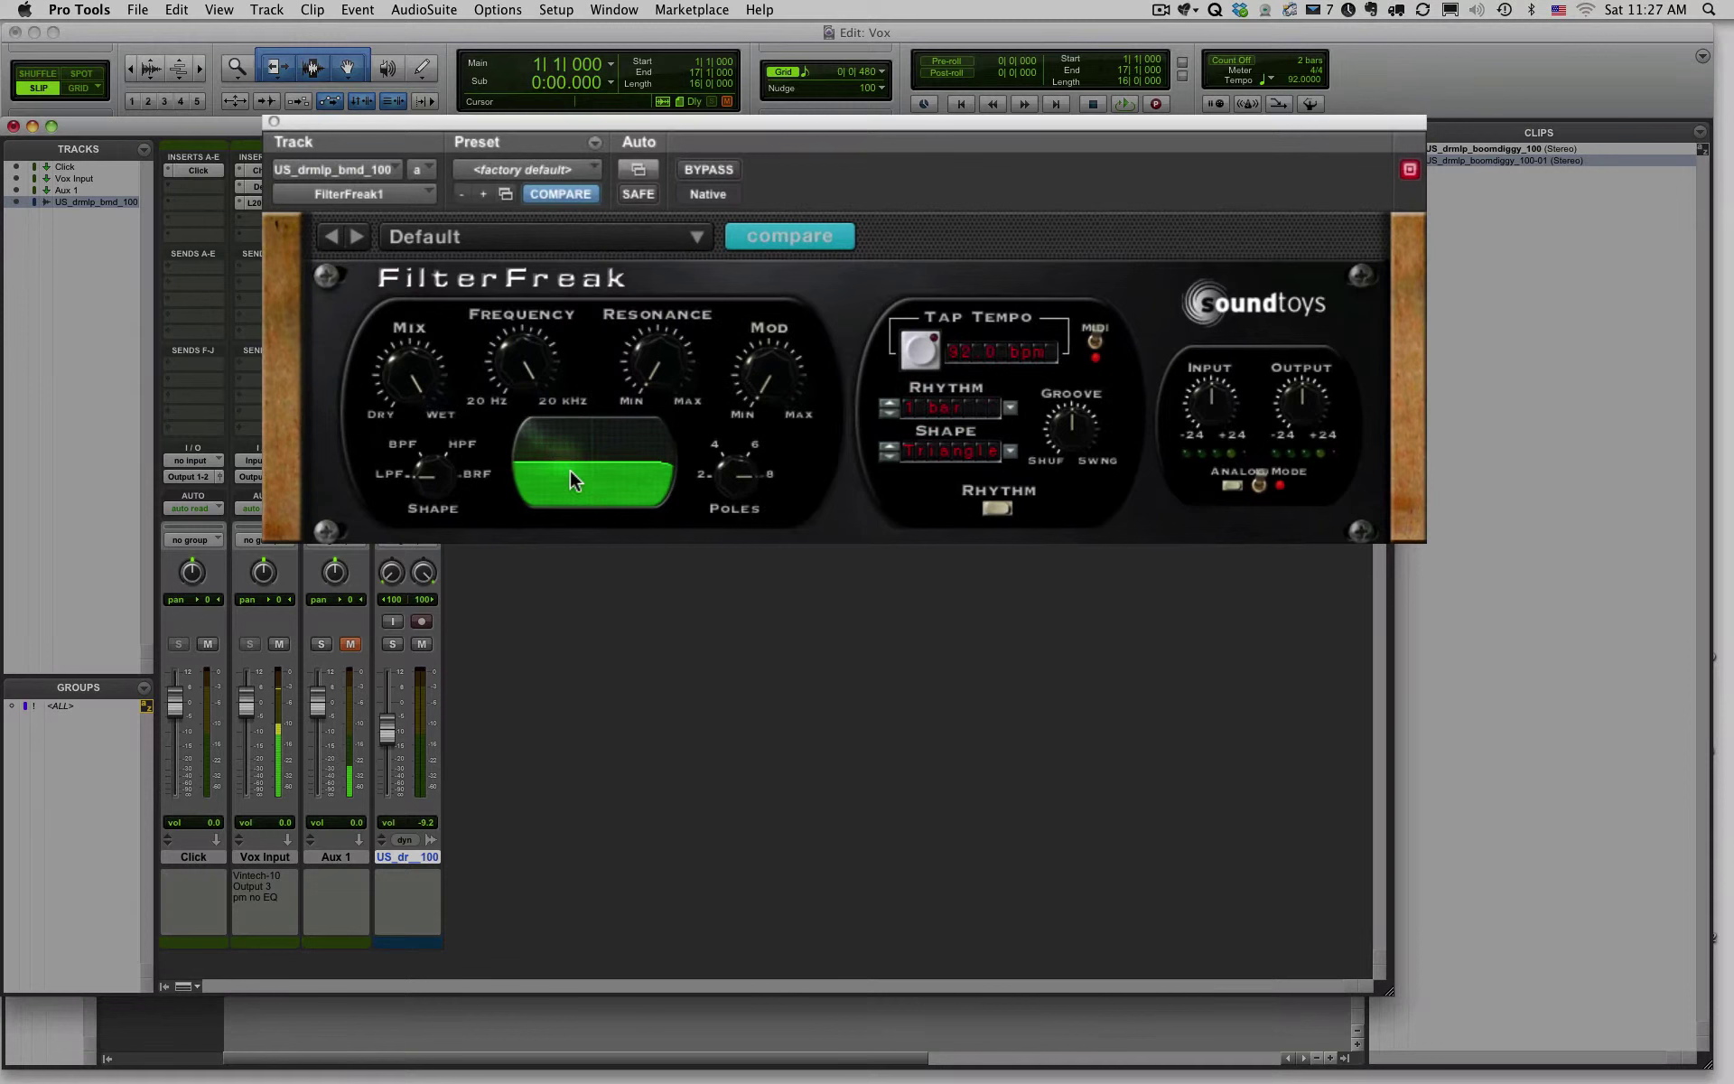
# Nudge the FilterFreak cutoff down, move its window clear of the mixer, and start the drum loop.
pyautogui.moveTo(533, 366); pyautogui.dragTo(526, 415)
pyautogui.moveTo(637, 123); pyautogui.dragTo(735, 205)
pyautogui.press('space')
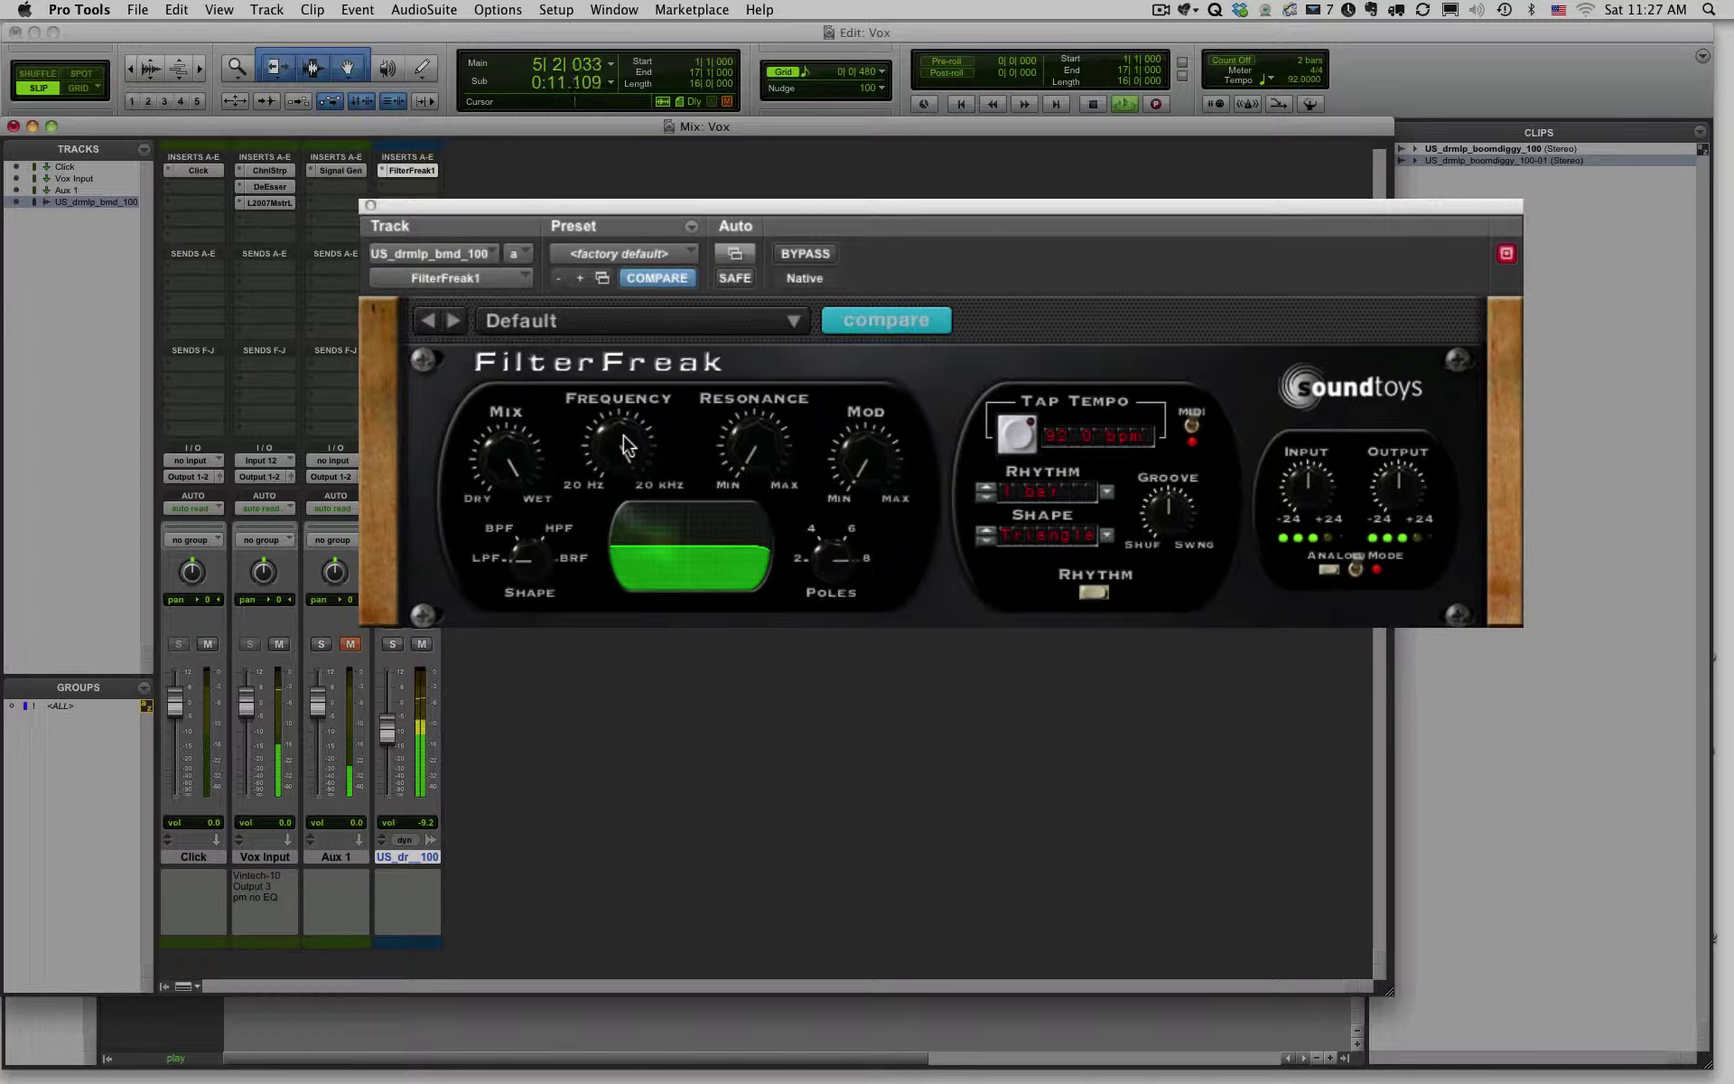
# During playback, sweep the low-pass cutoff down to near 20 Hz, then back up toward 20 kHz.
pyautogui.moveTo(626, 444); pyautogui.dragTo(624, 457)
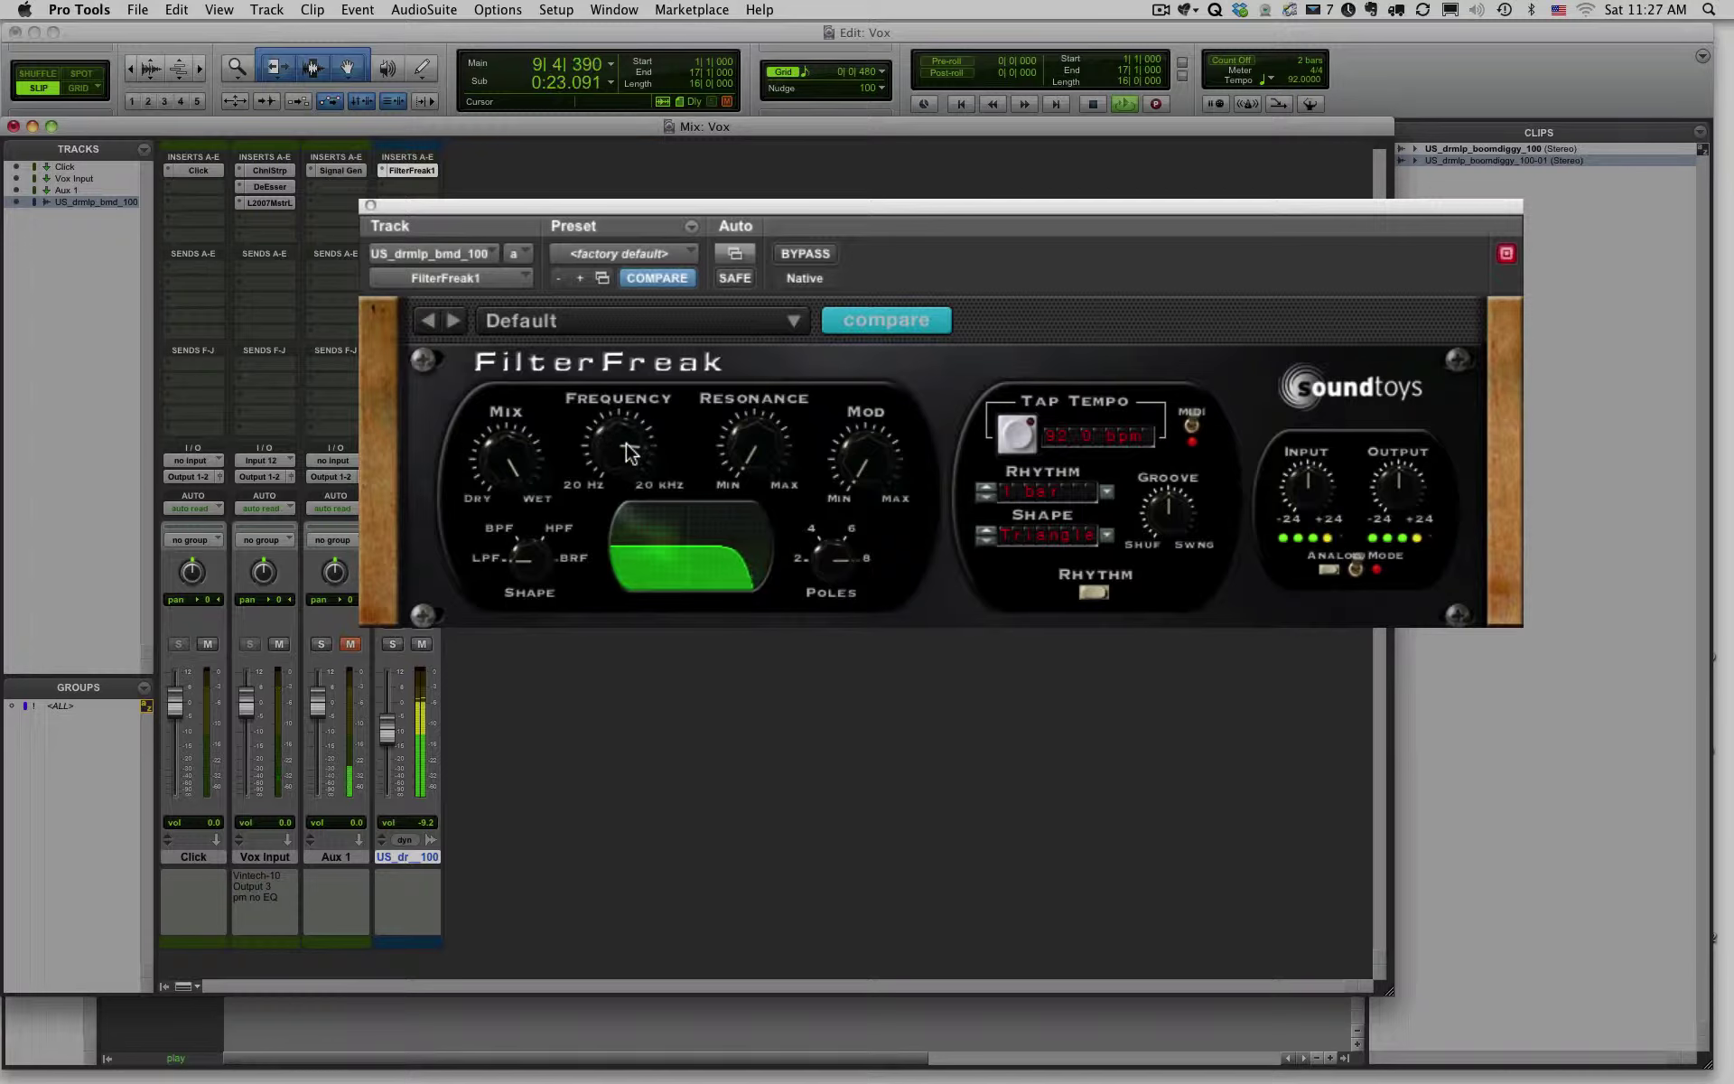
pyautogui.moveTo(630, 451); pyautogui.dragTo(632, 466)
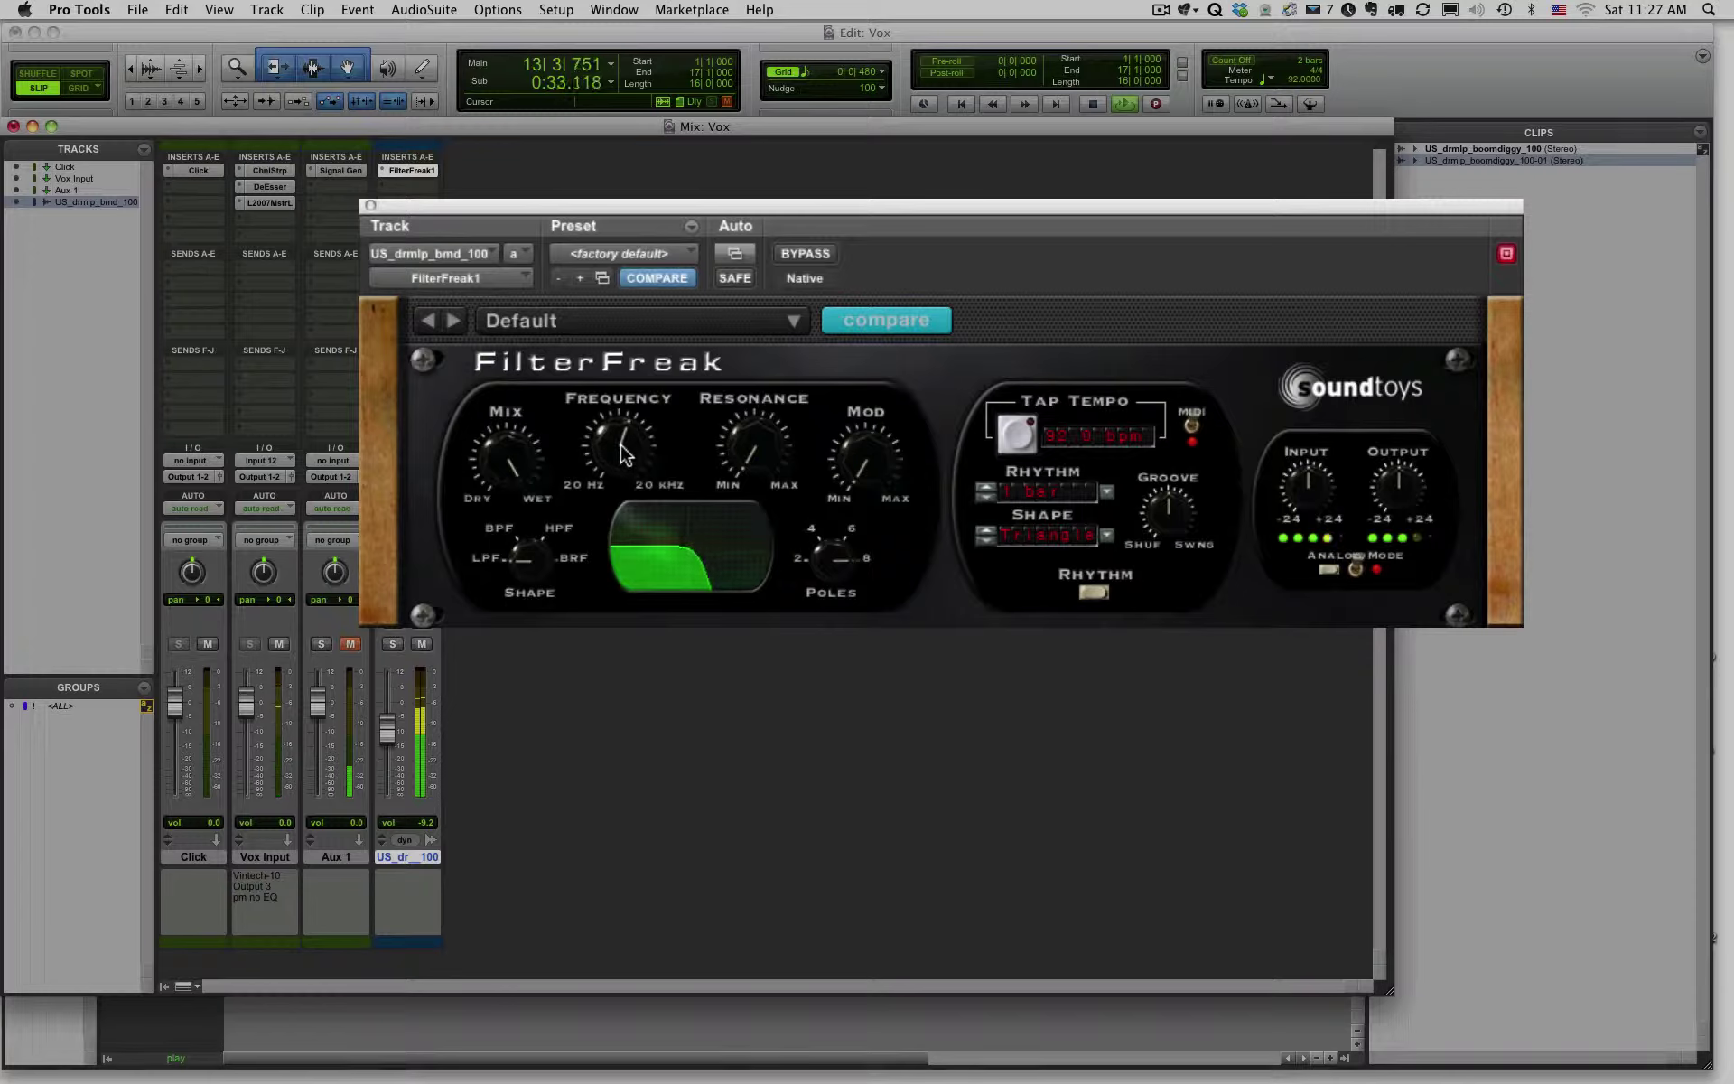
pyautogui.moveTo(621, 456)
pyautogui.mouseDown()
pyautogui.moveTo(626, 507)
pyautogui.moveTo(626, 483)
pyautogui.mouseUp()
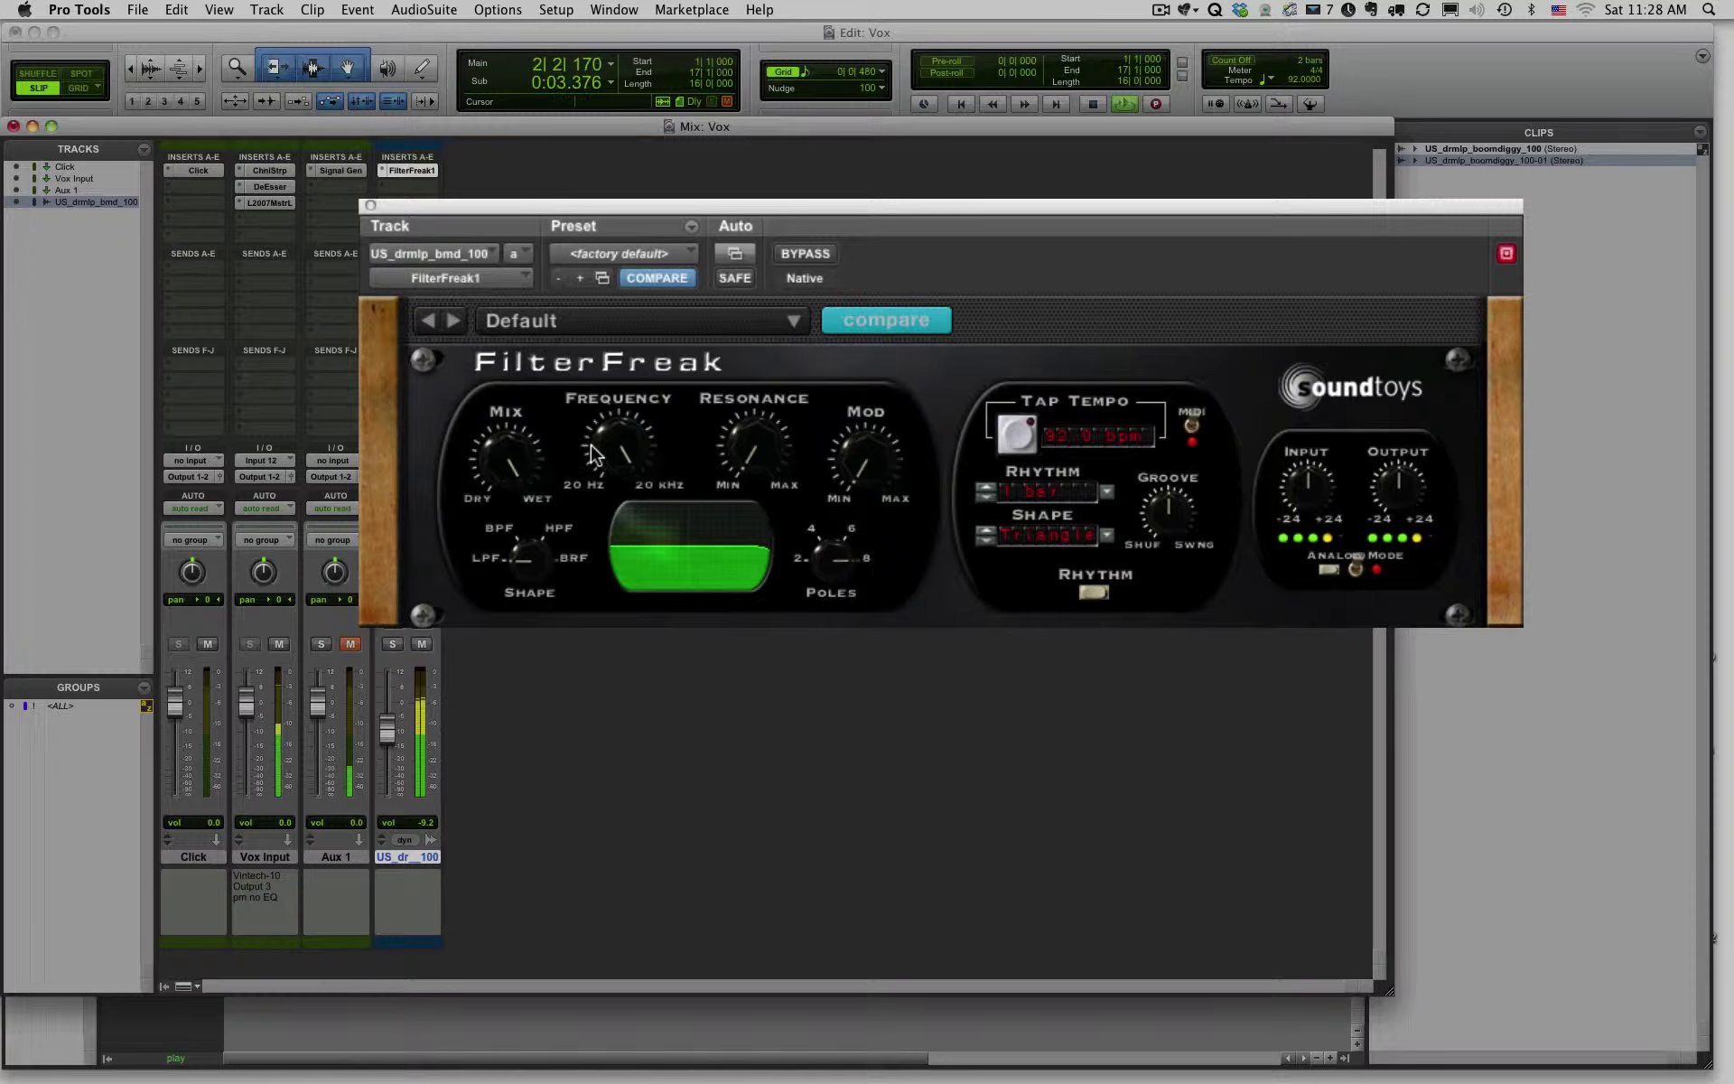
pyautogui.moveTo(618, 440); pyautogui.dragTo(619, 612)
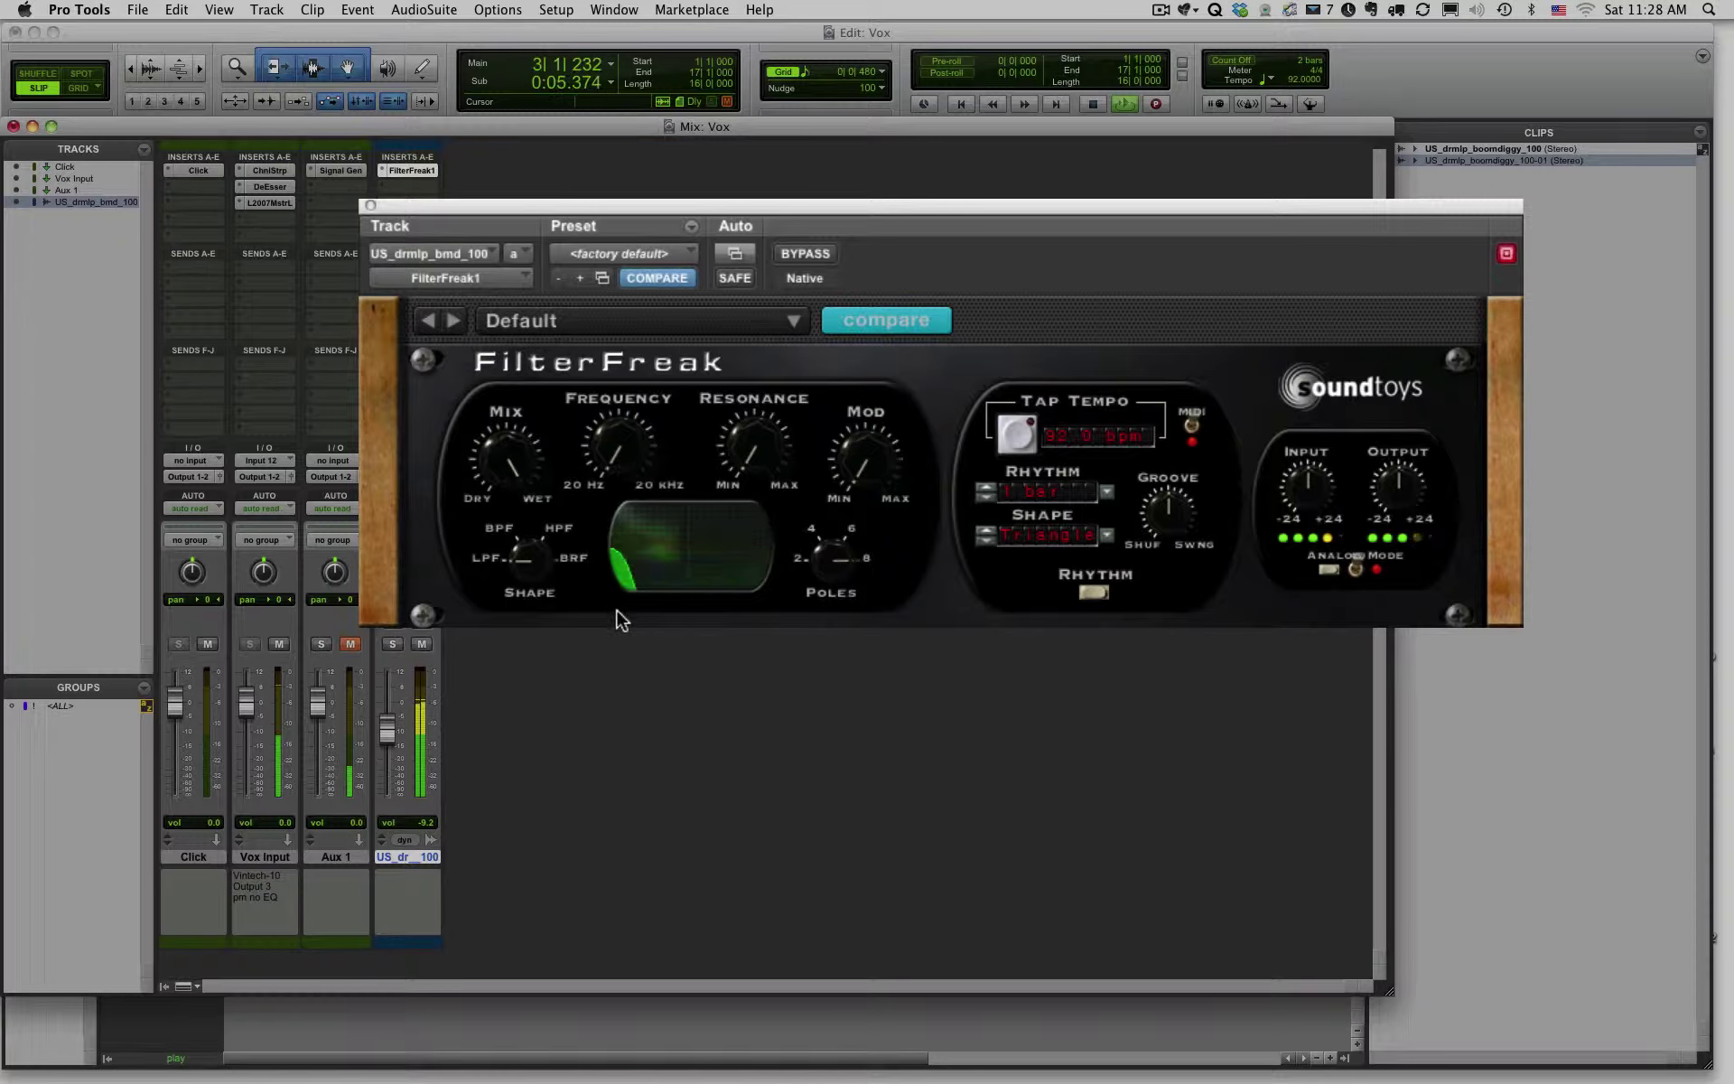
pyautogui.moveTo(622, 477); pyautogui.dragTo(603, 284)
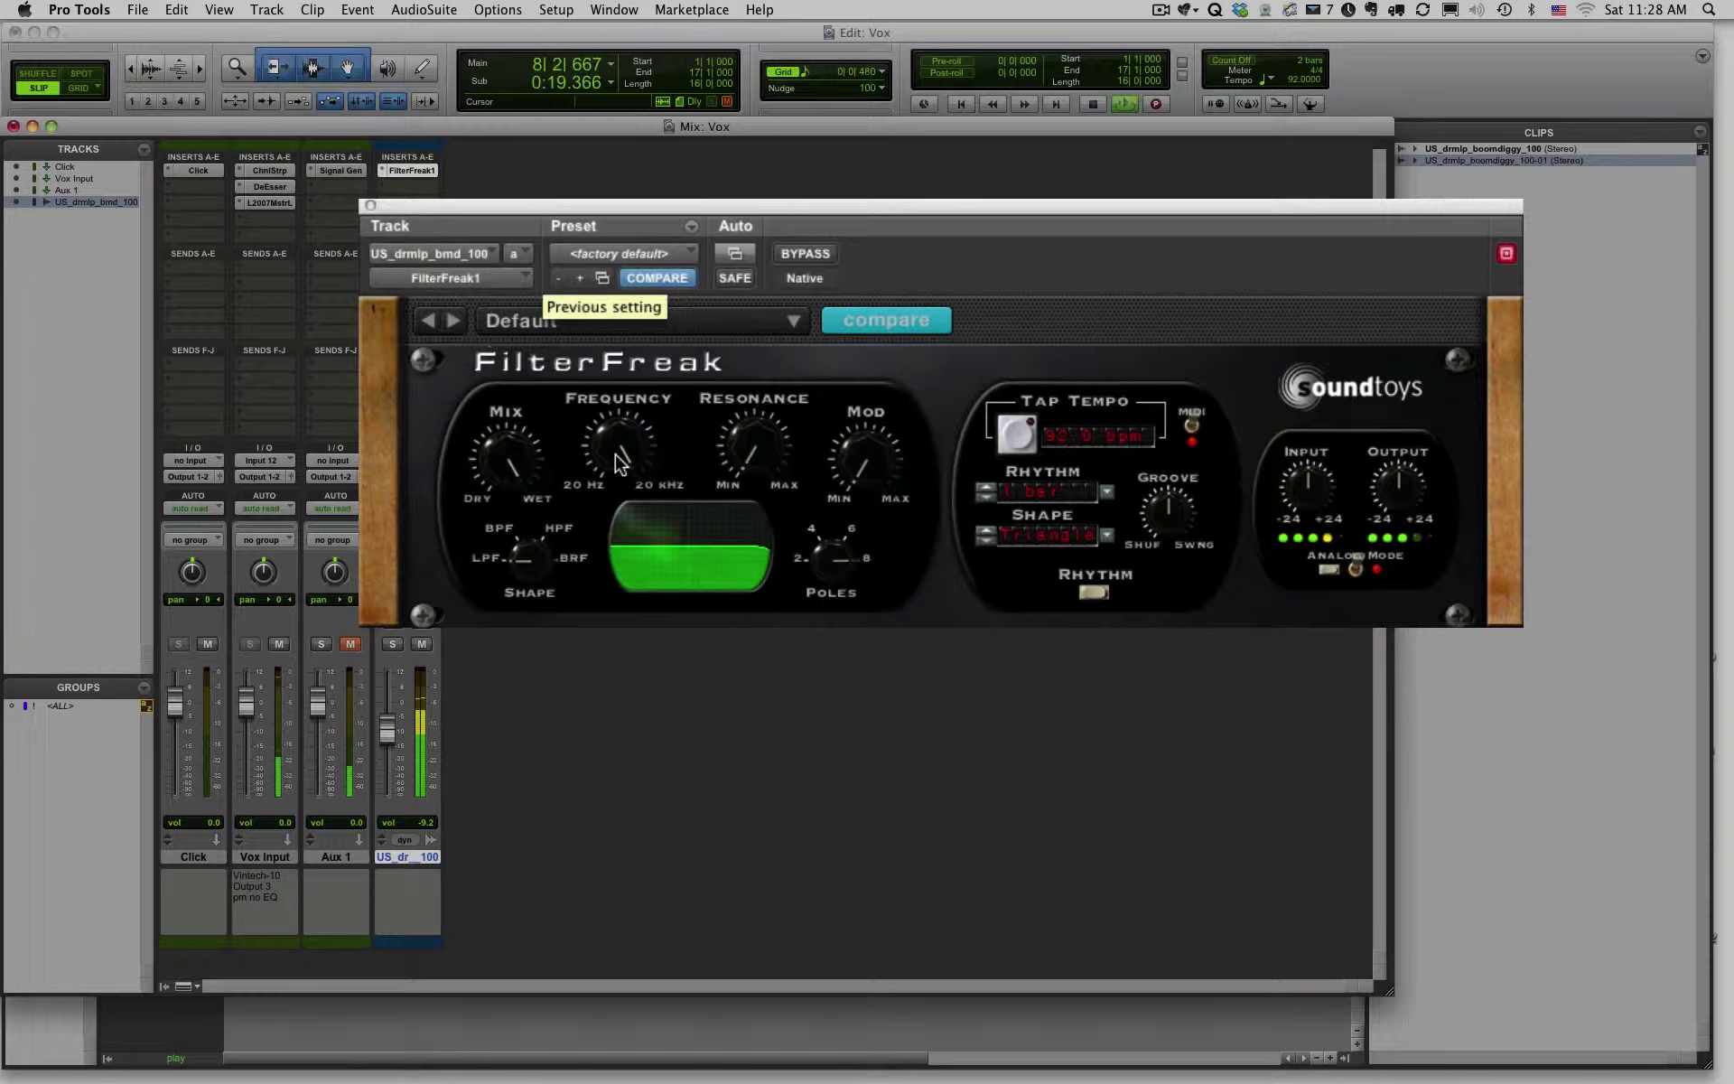
pyautogui.moveTo(626, 440)
pyautogui.mouseDown()
pyautogui.moveTo(600, 434)
pyautogui.moveTo(604, 414)
pyautogui.moveTo(618, 471)
pyautogui.moveTo(621, 404)
pyautogui.moveTo(629, 443)
pyautogui.mouseUp()
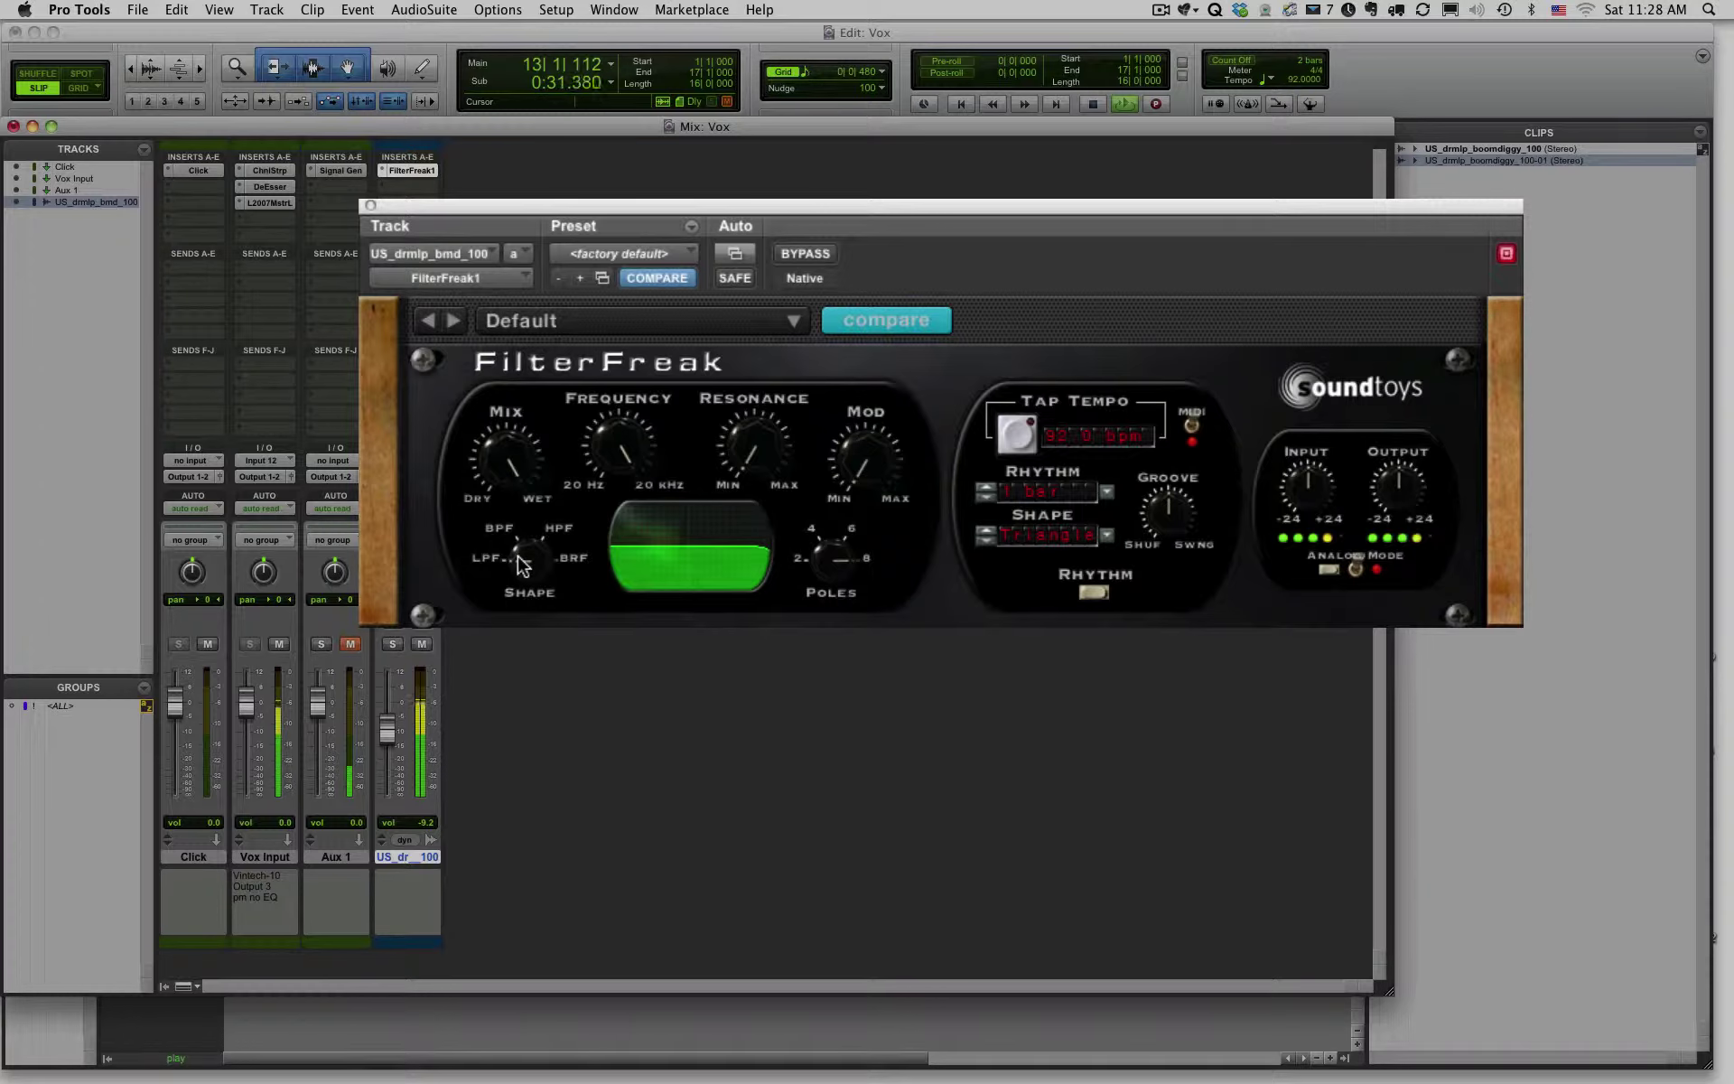
# Set FilterFreak's shape to HPF, sweep its cutoff up and down toward 20 Hz, then switch to BPF.
pyautogui.moveTo(522, 562); pyautogui.dragTo(622, 506)
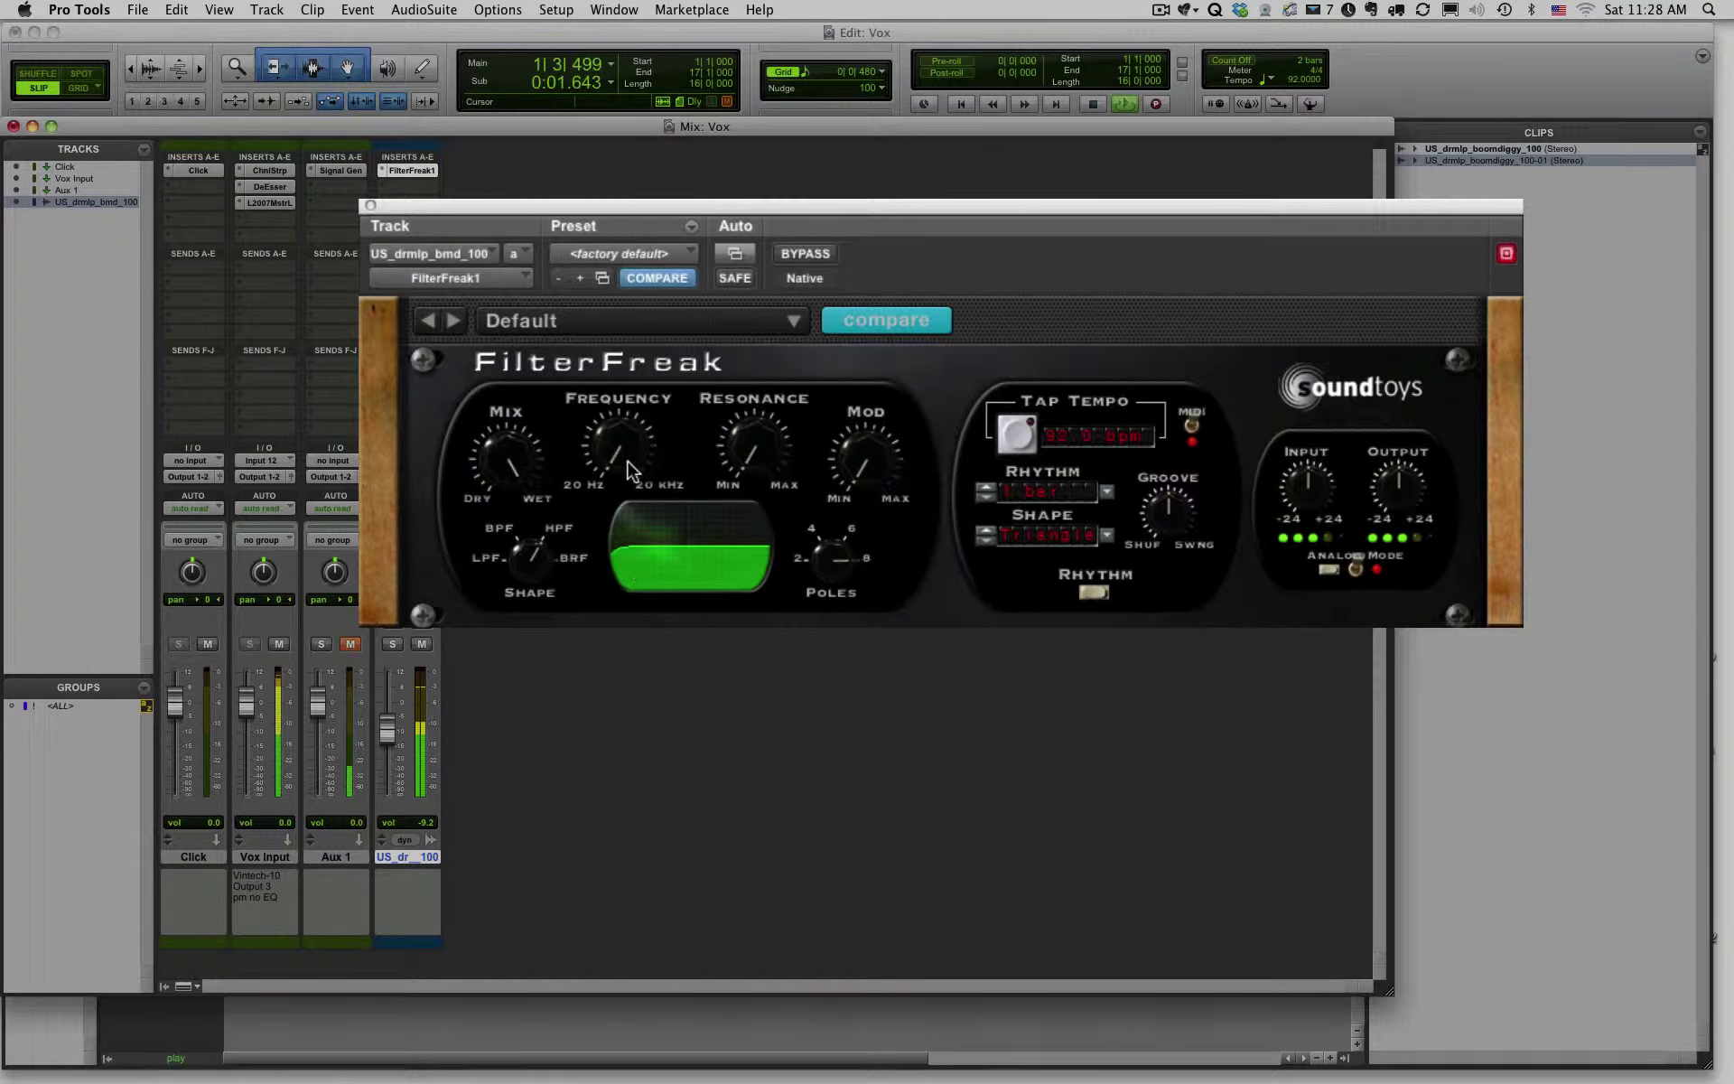
pyautogui.moveTo(627, 461); pyautogui.dragTo(624, 359)
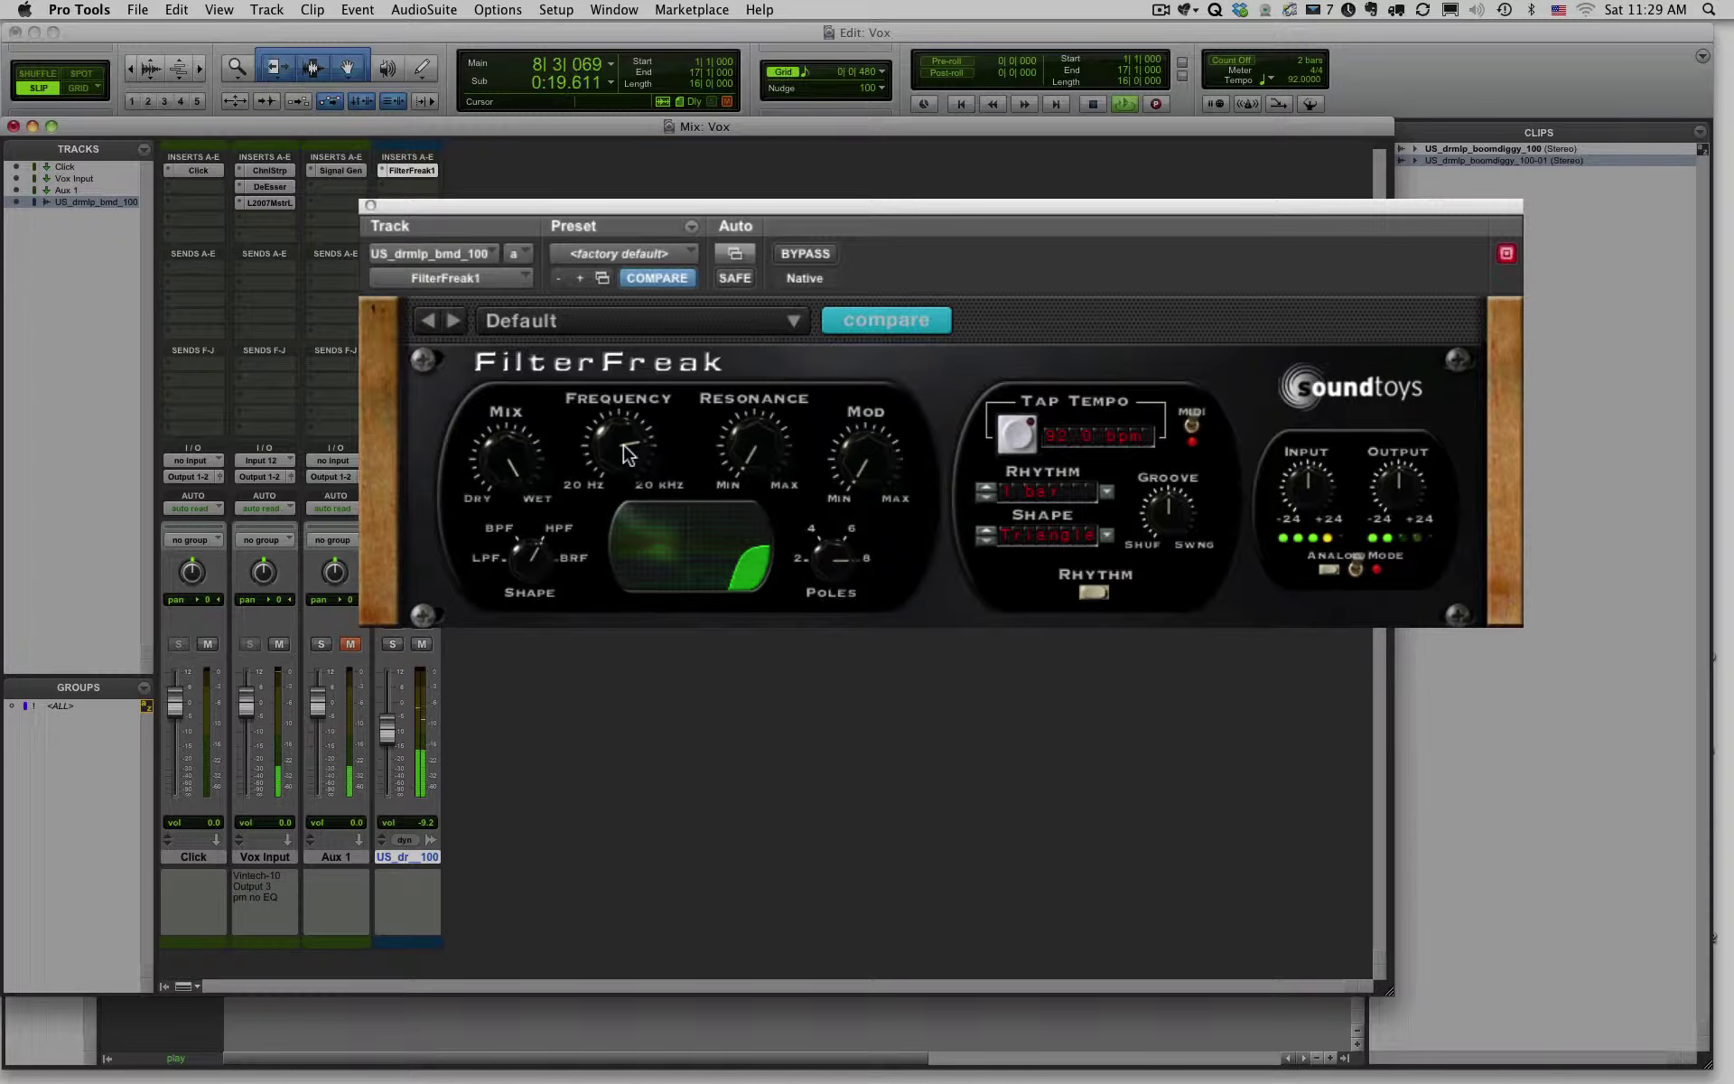
pyautogui.moveTo(623, 442); pyautogui.dragTo(624, 576)
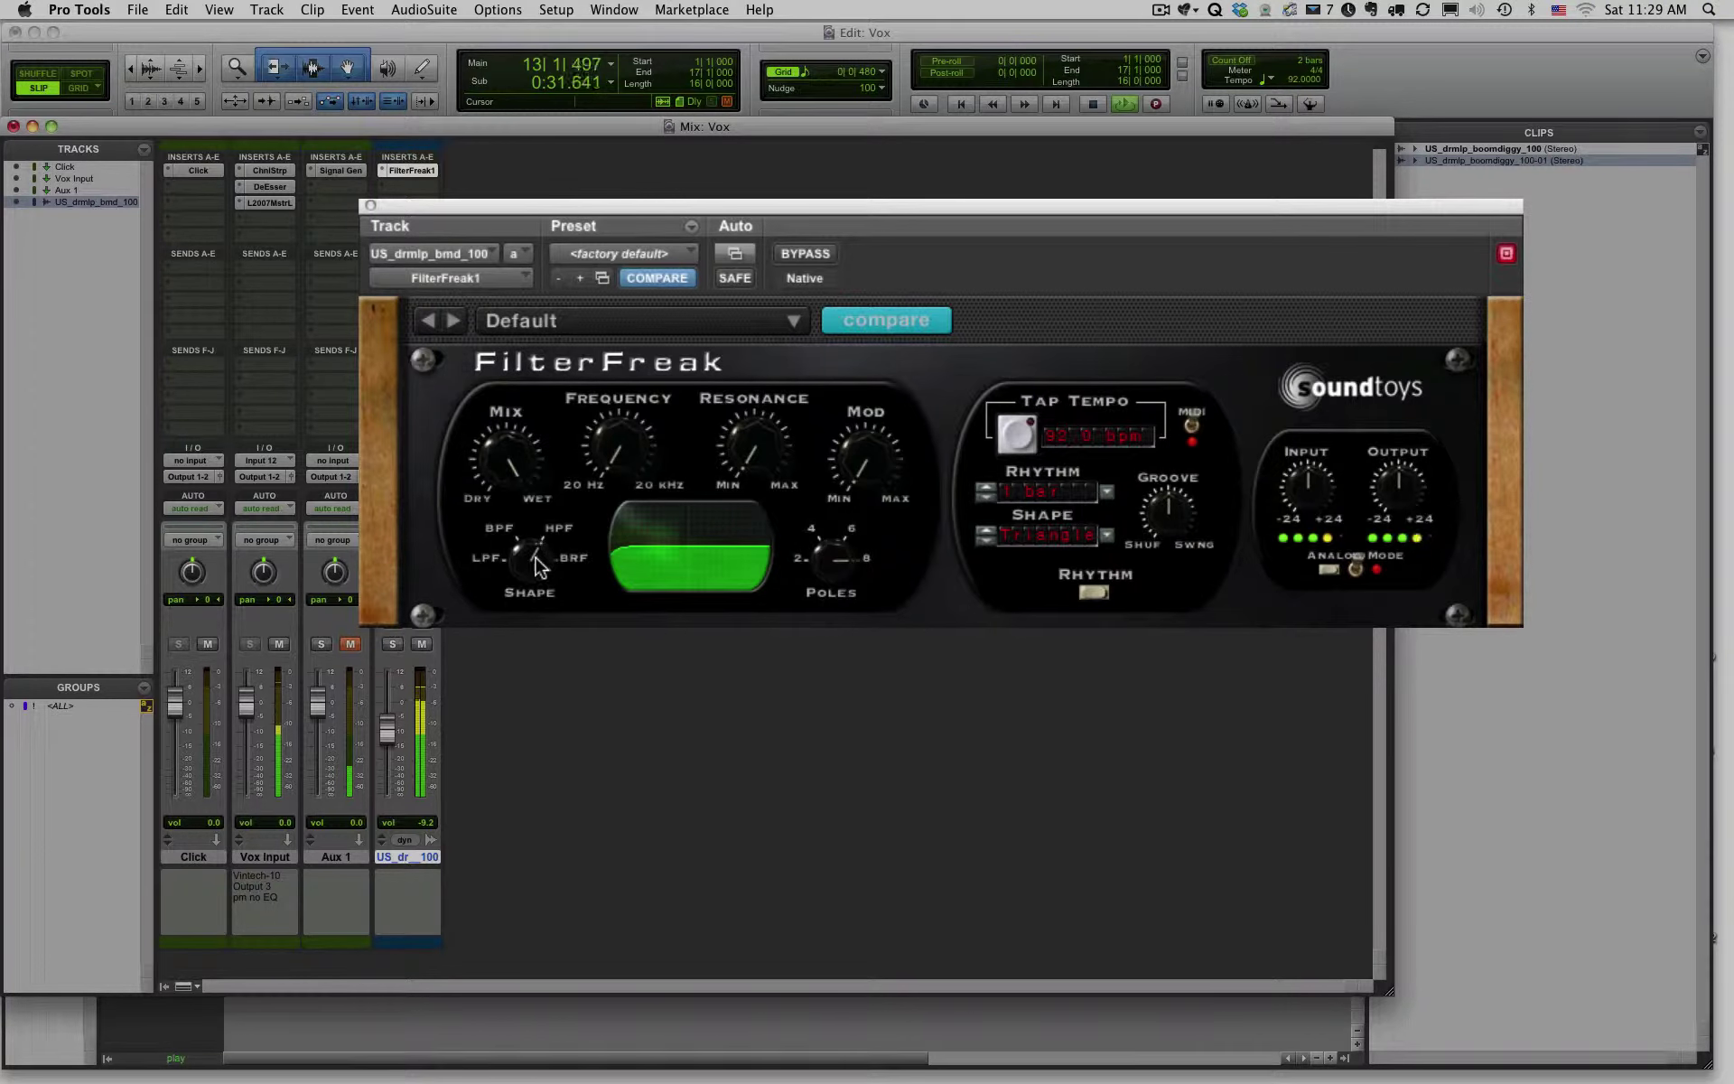
pyautogui.moveTo(533, 576); pyautogui.dragTo(535, 587)
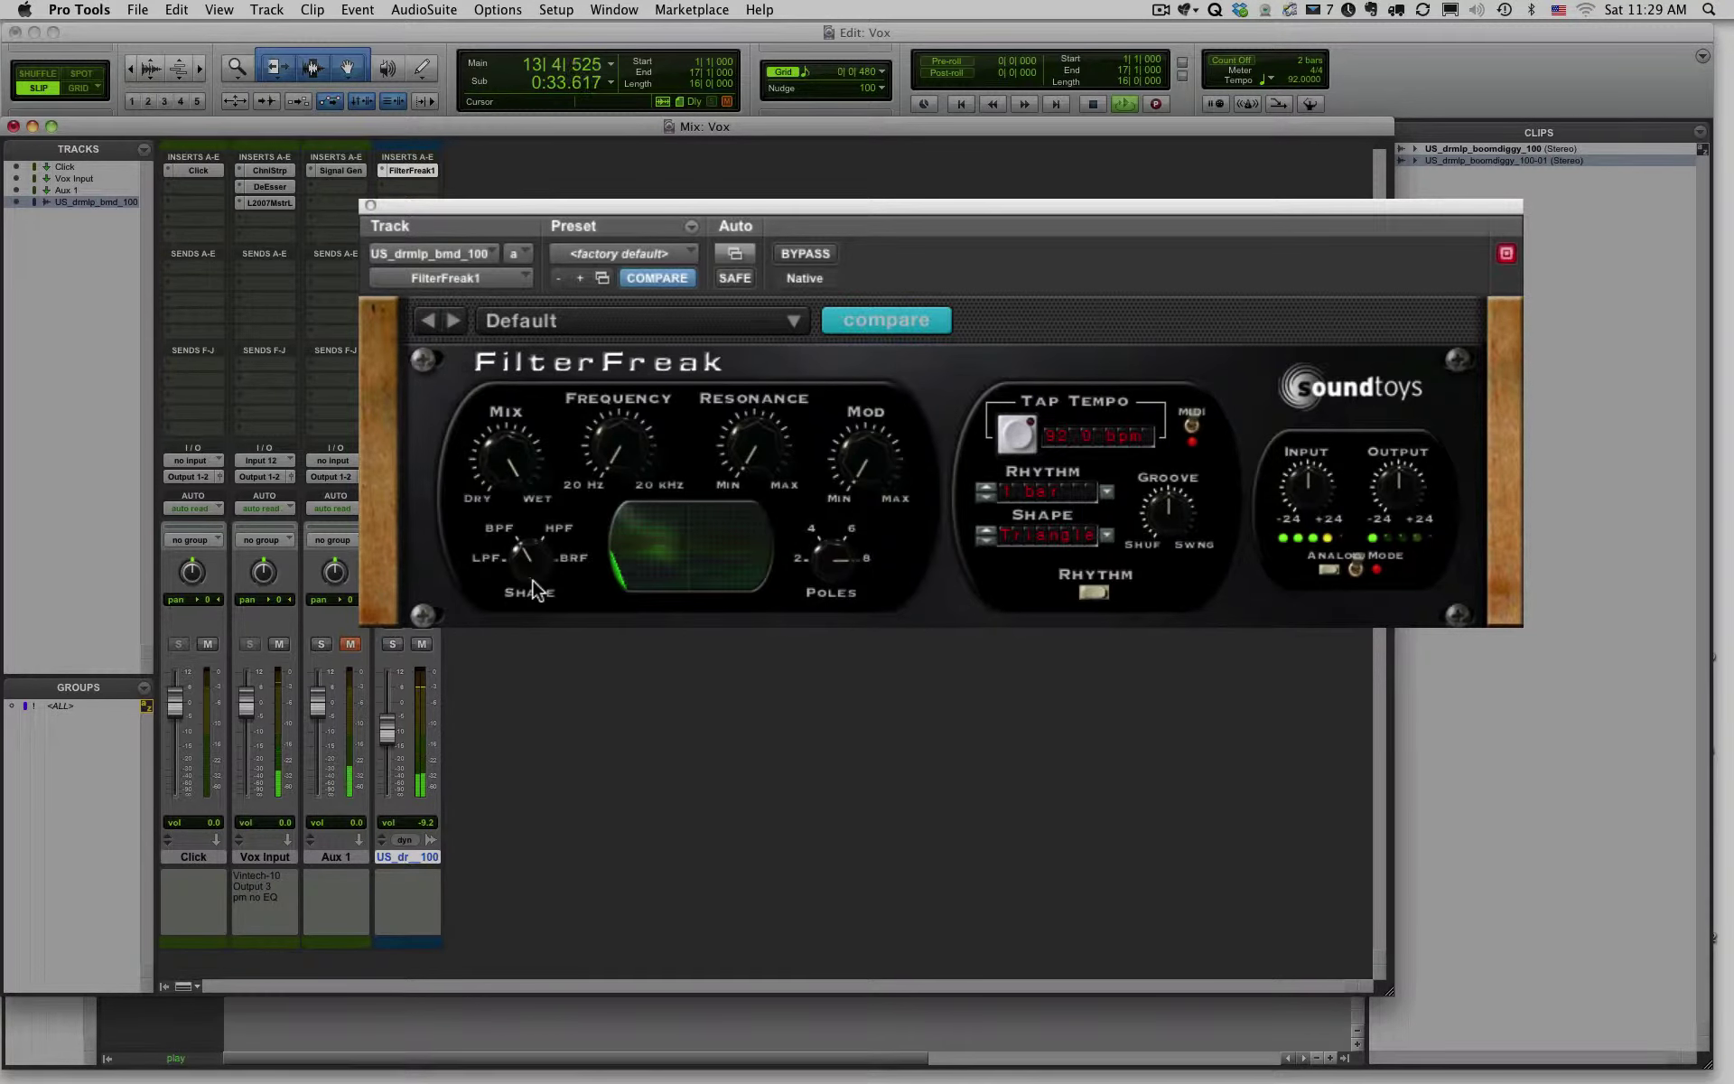
# Sweep the band-pass peak up and back down, then switch to LPF with the cutoff wide open.
pyautogui.moveTo(629, 452); pyautogui.dragTo(664, 583)
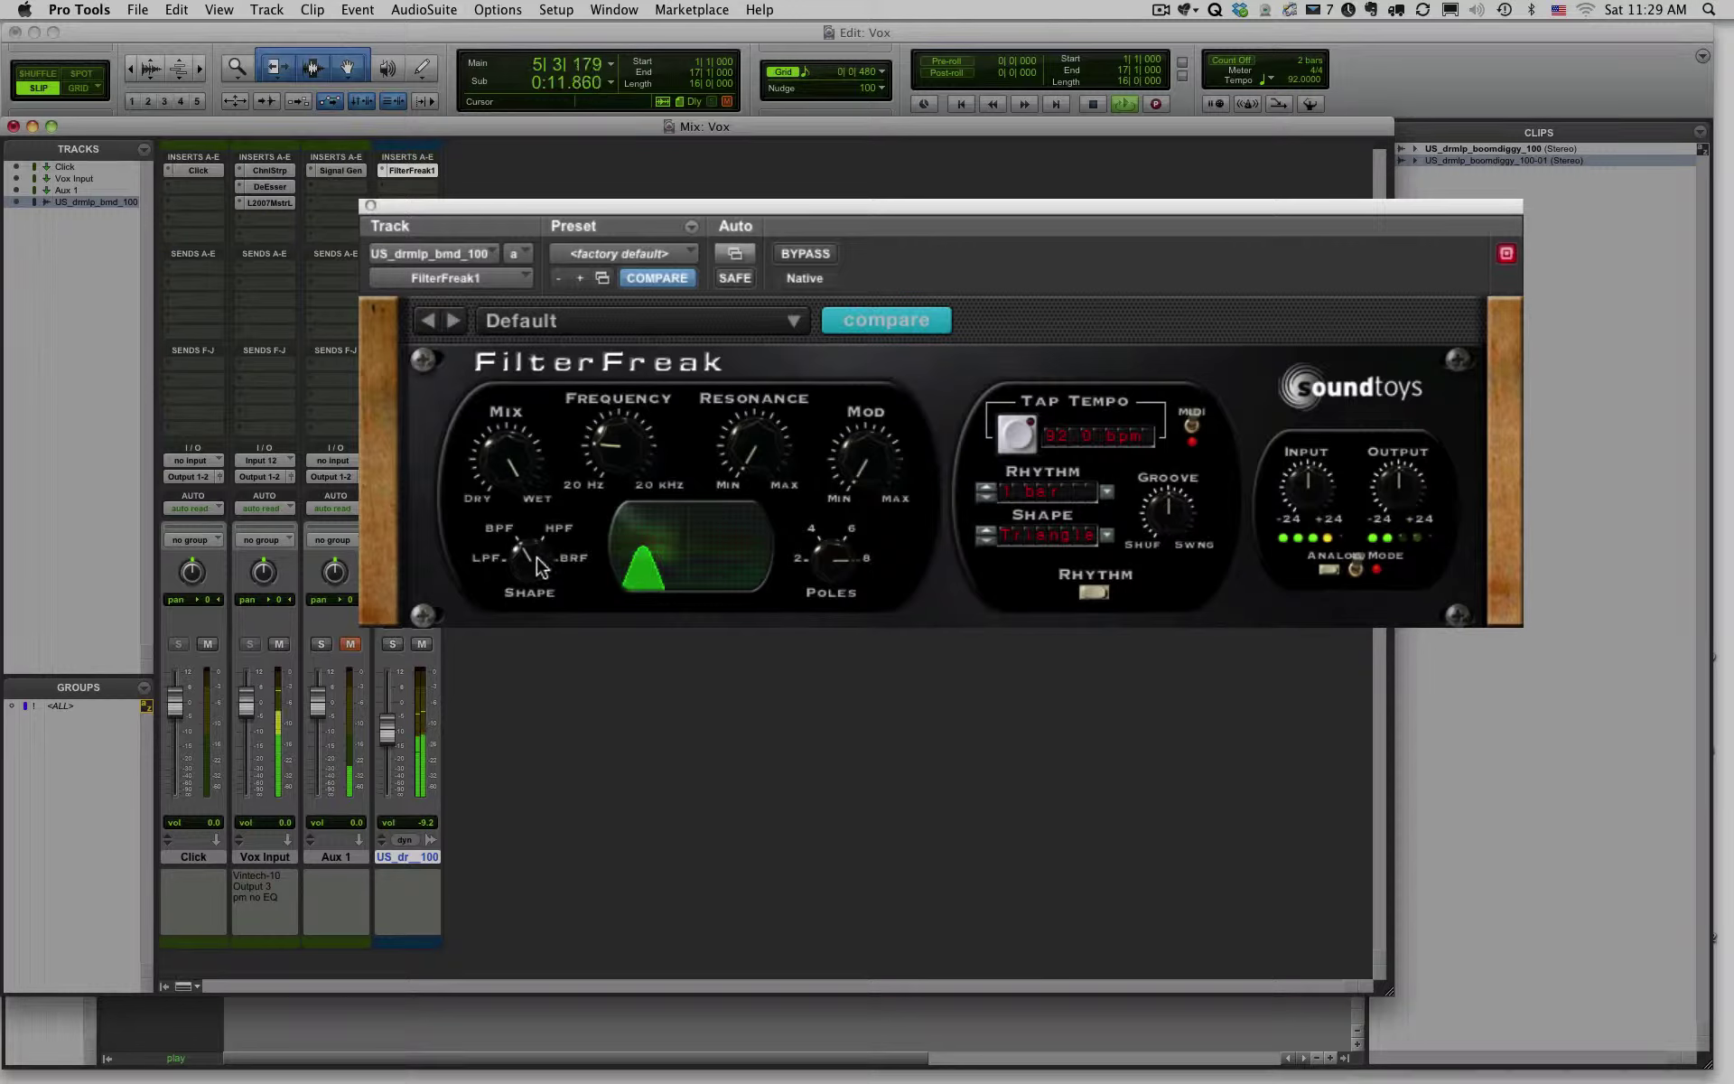
pyautogui.moveTo(621, 468)
pyautogui.mouseDown()
pyautogui.moveTo(614, 389)
pyautogui.moveTo(624, 471)
pyautogui.moveTo(603, 421)
pyautogui.moveTo(612, 454)
pyautogui.mouseUp()
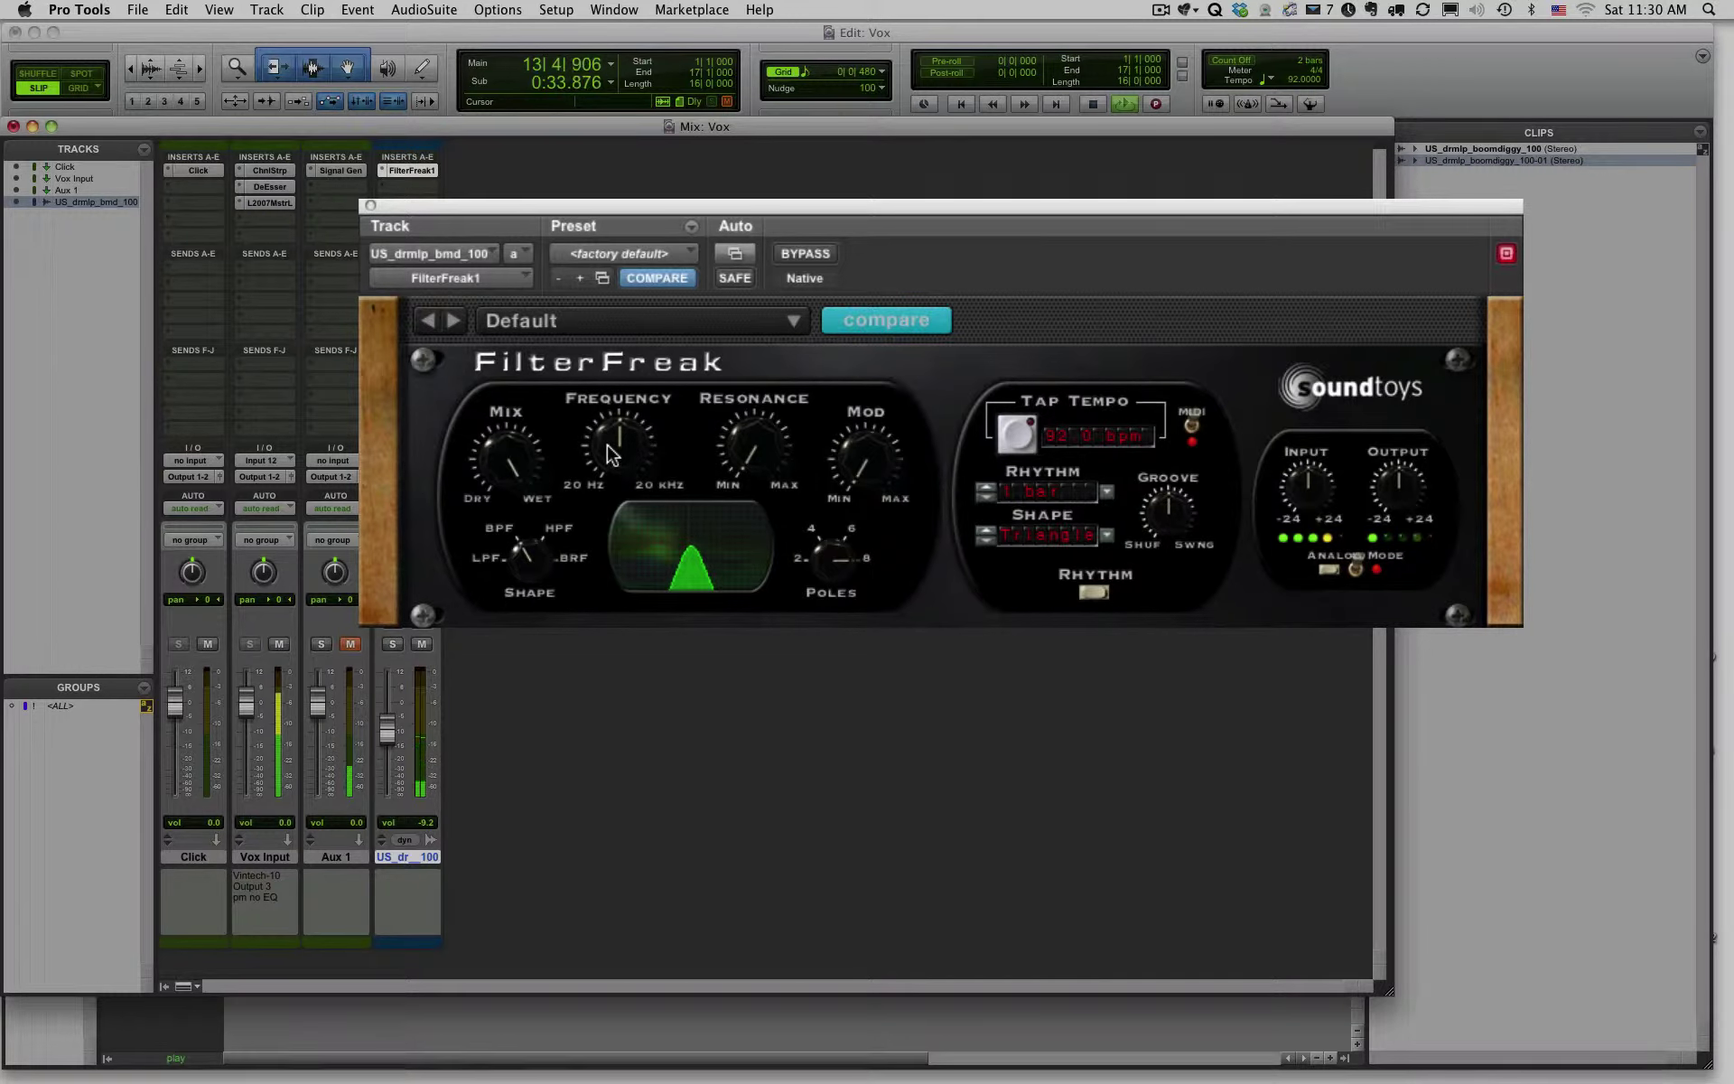
pyautogui.moveTo(615, 453); pyautogui.dragTo(617, 411)
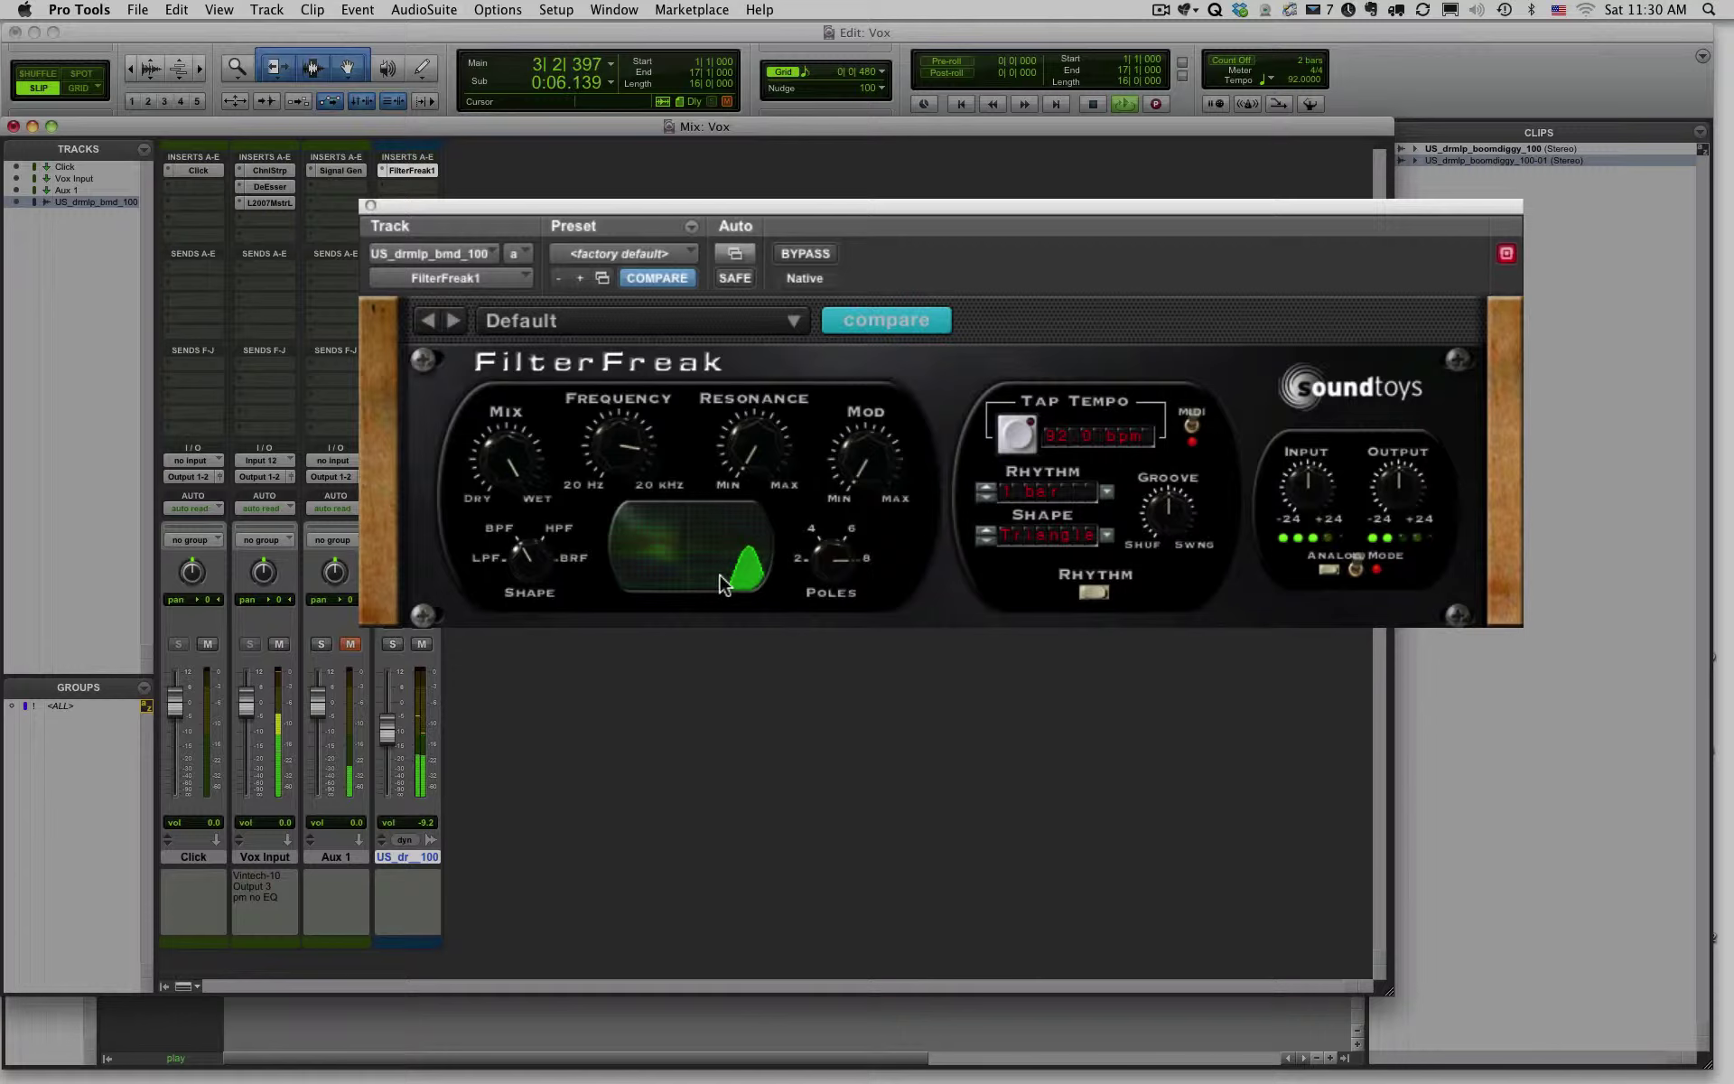
pyautogui.moveTo(633, 452); pyautogui.dragTo(627, 531)
pyautogui.moveTo(527, 555); pyautogui.dragTo(527, 567)
pyautogui.moveTo(634, 467); pyautogui.dragTo(633, 365)
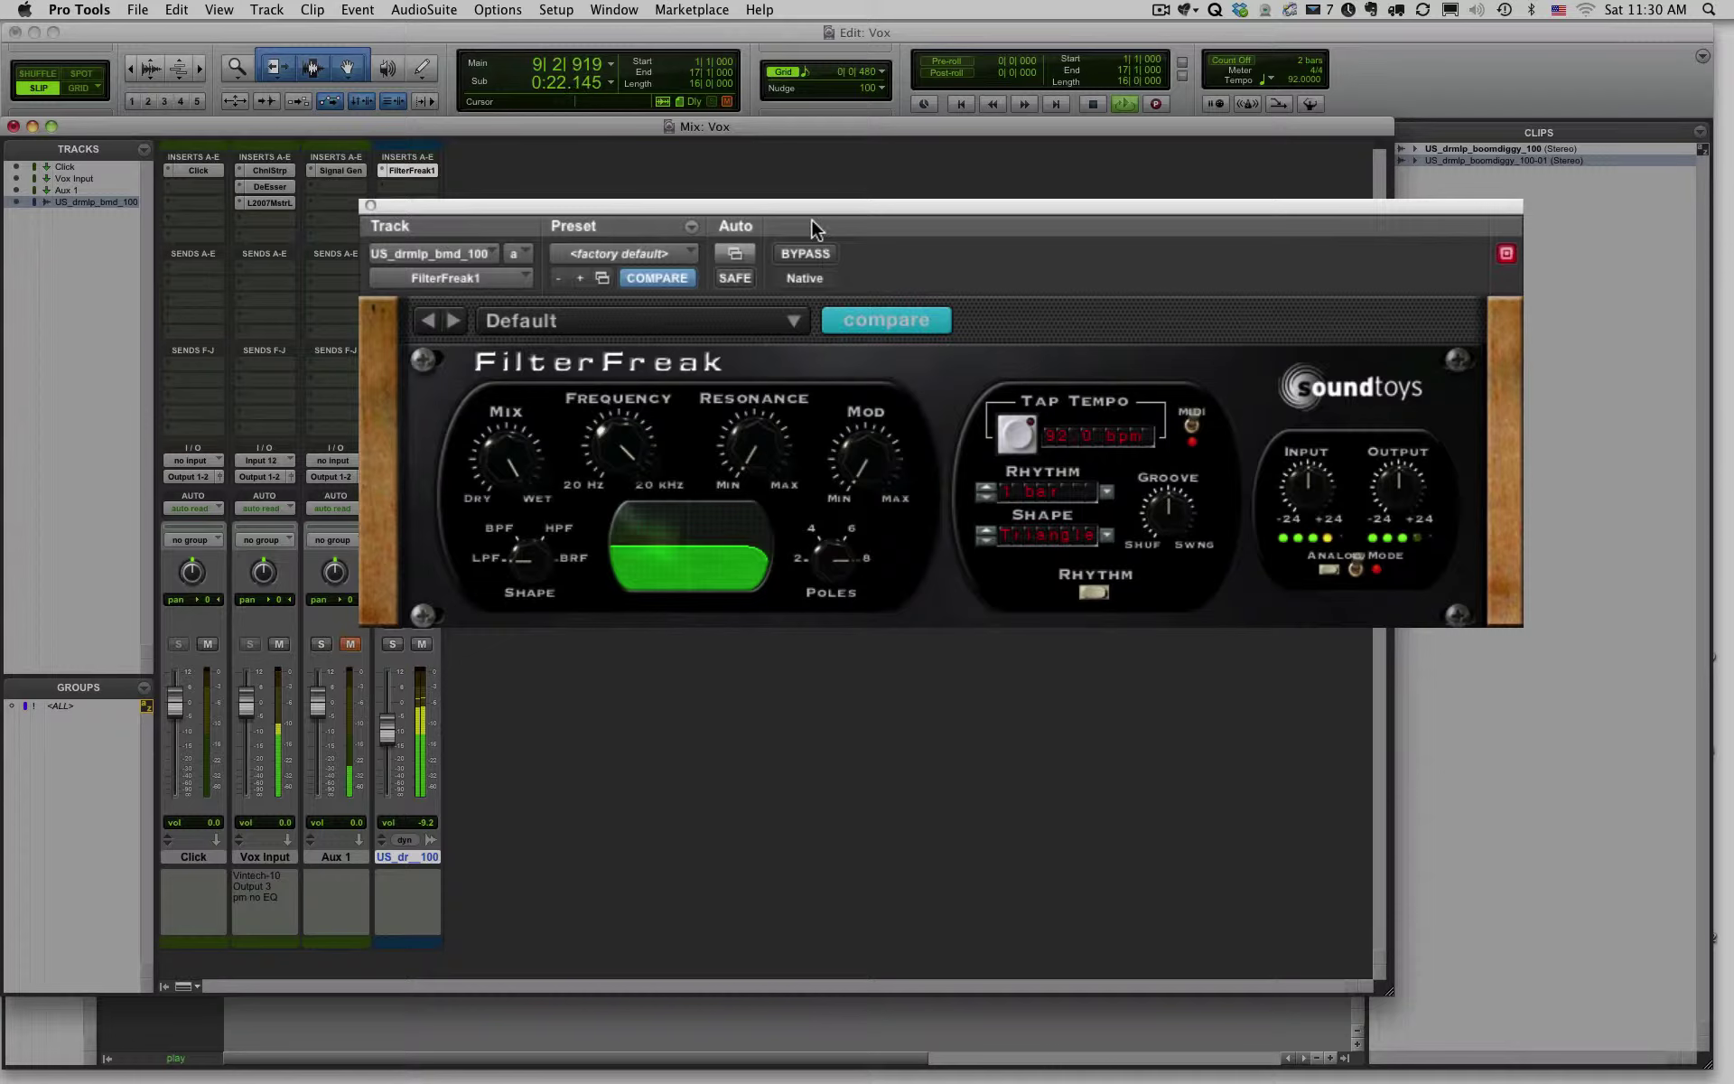
# Move the FilterFreak window, lower the low-pass cutoff, and raise the resonance for a peak.
pyautogui.moveTo(798, 208); pyautogui.dragTo(728, 203)
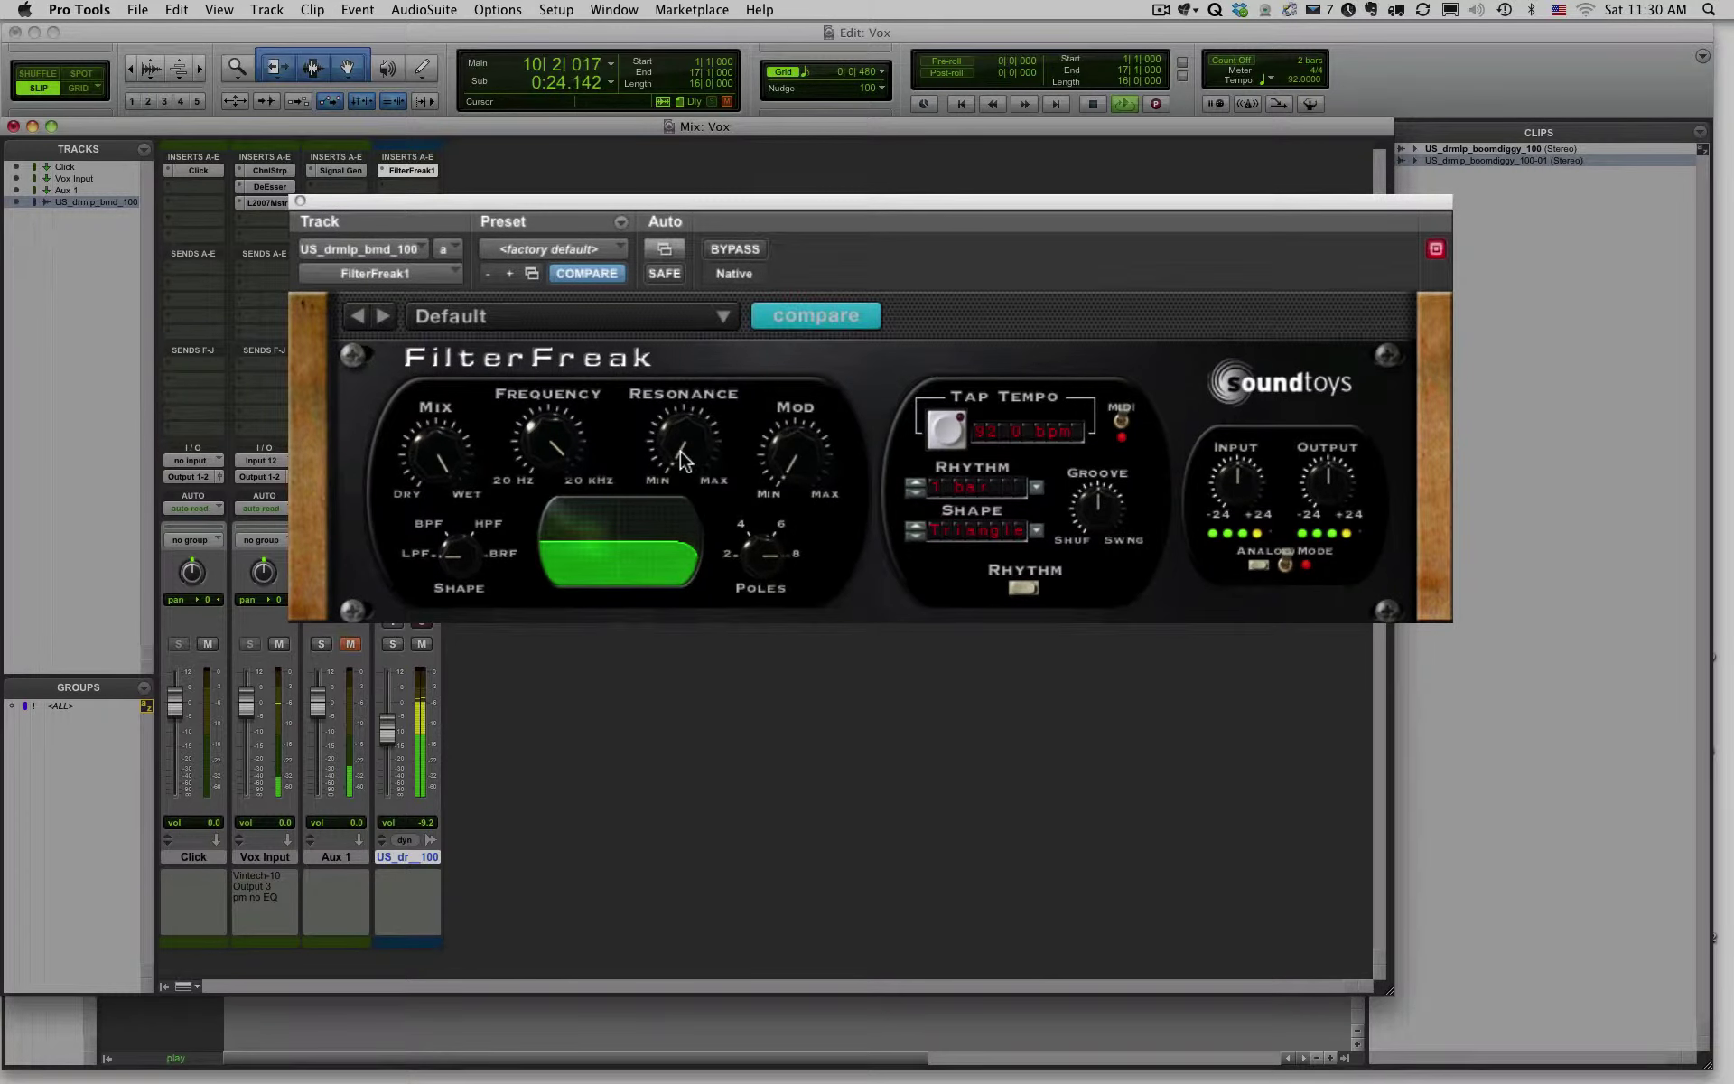
pyautogui.moveTo(555, 442); pyautogui.dragTo(612, 535)
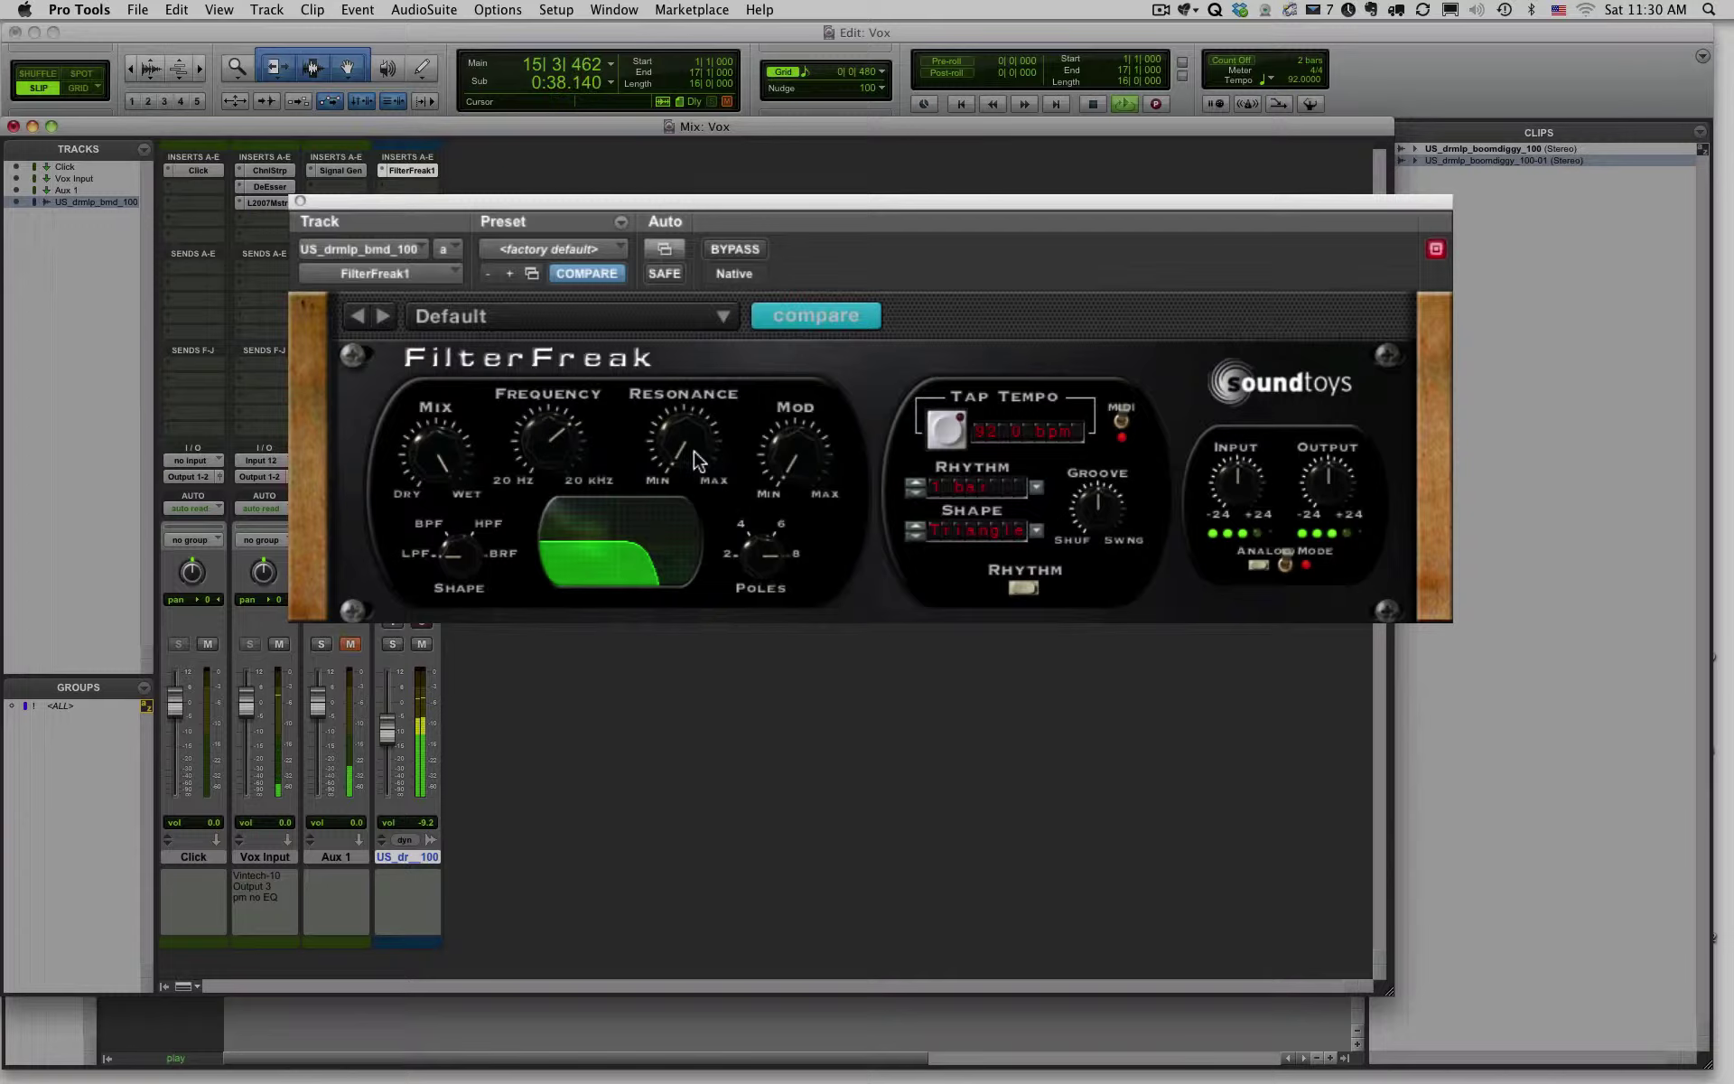
pyautogui.moveTo(695, 461); pyautogui.dragTo(686, 362)
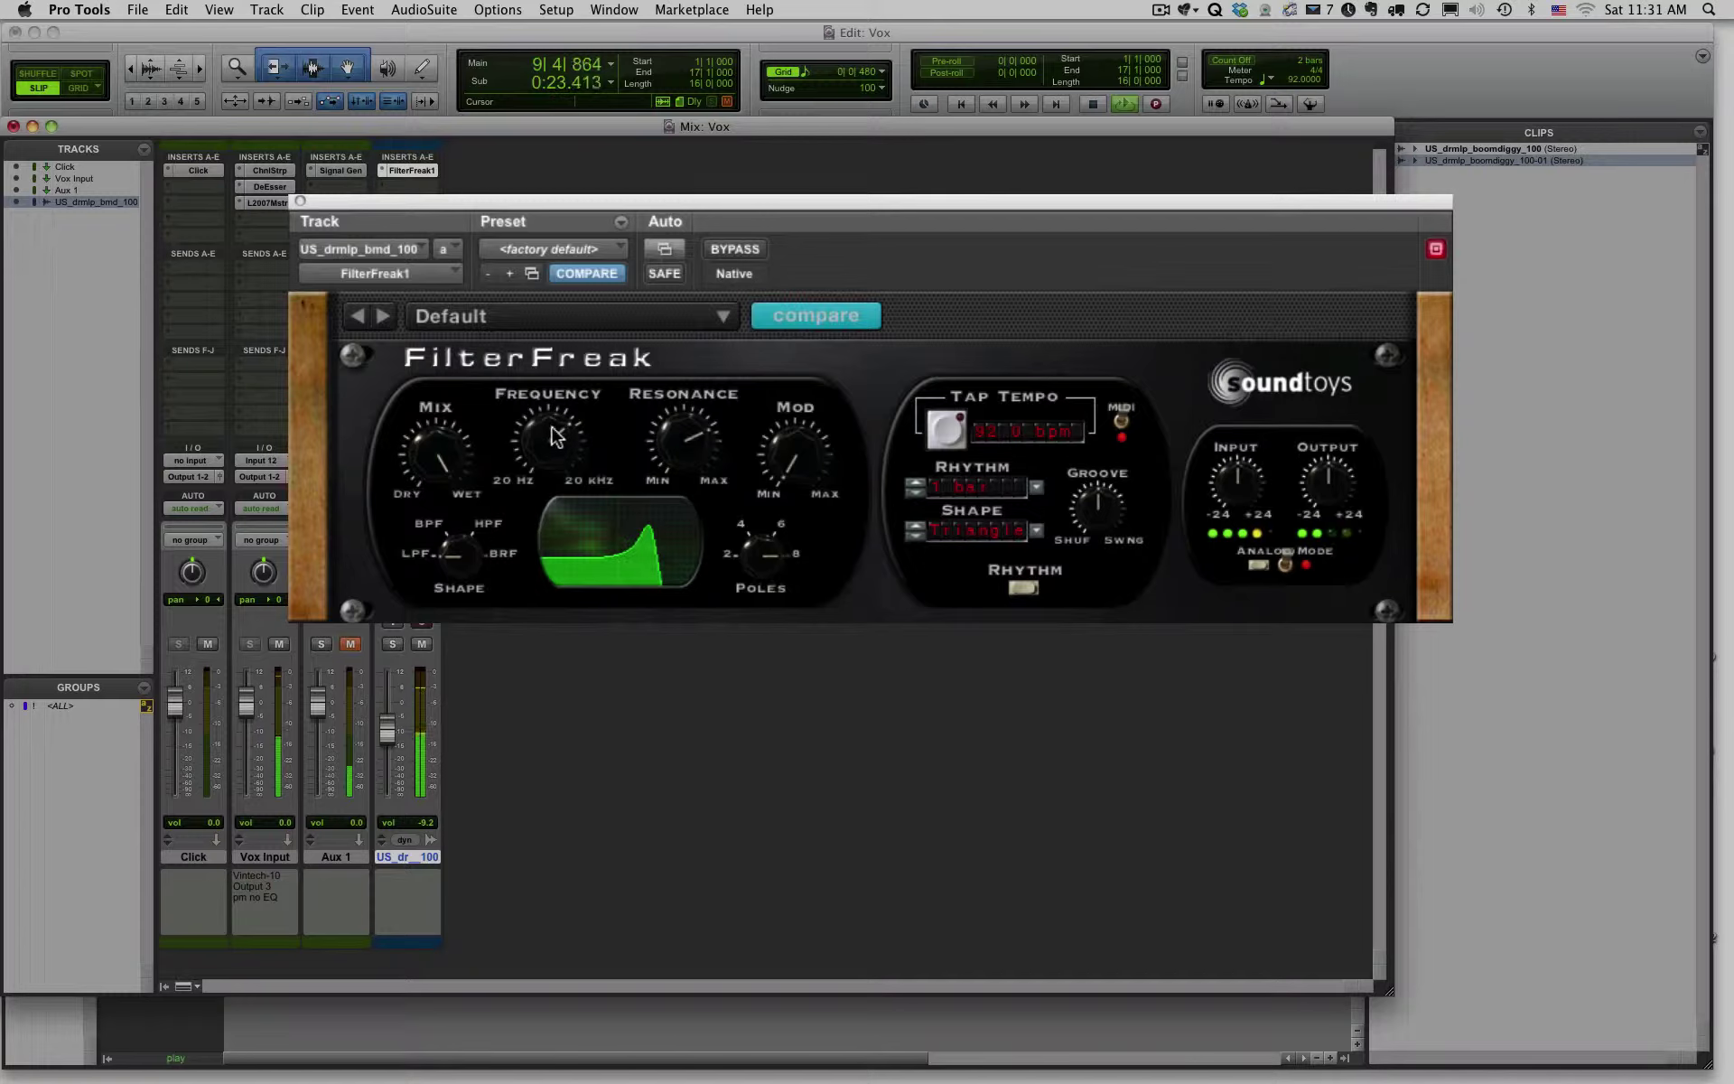
# Sweep the cutoff up and down while varying resonance, ending with the resonance turned back down.
pyautogui.moveTo(683, 445); pyautogui.dragTo(673, 470)
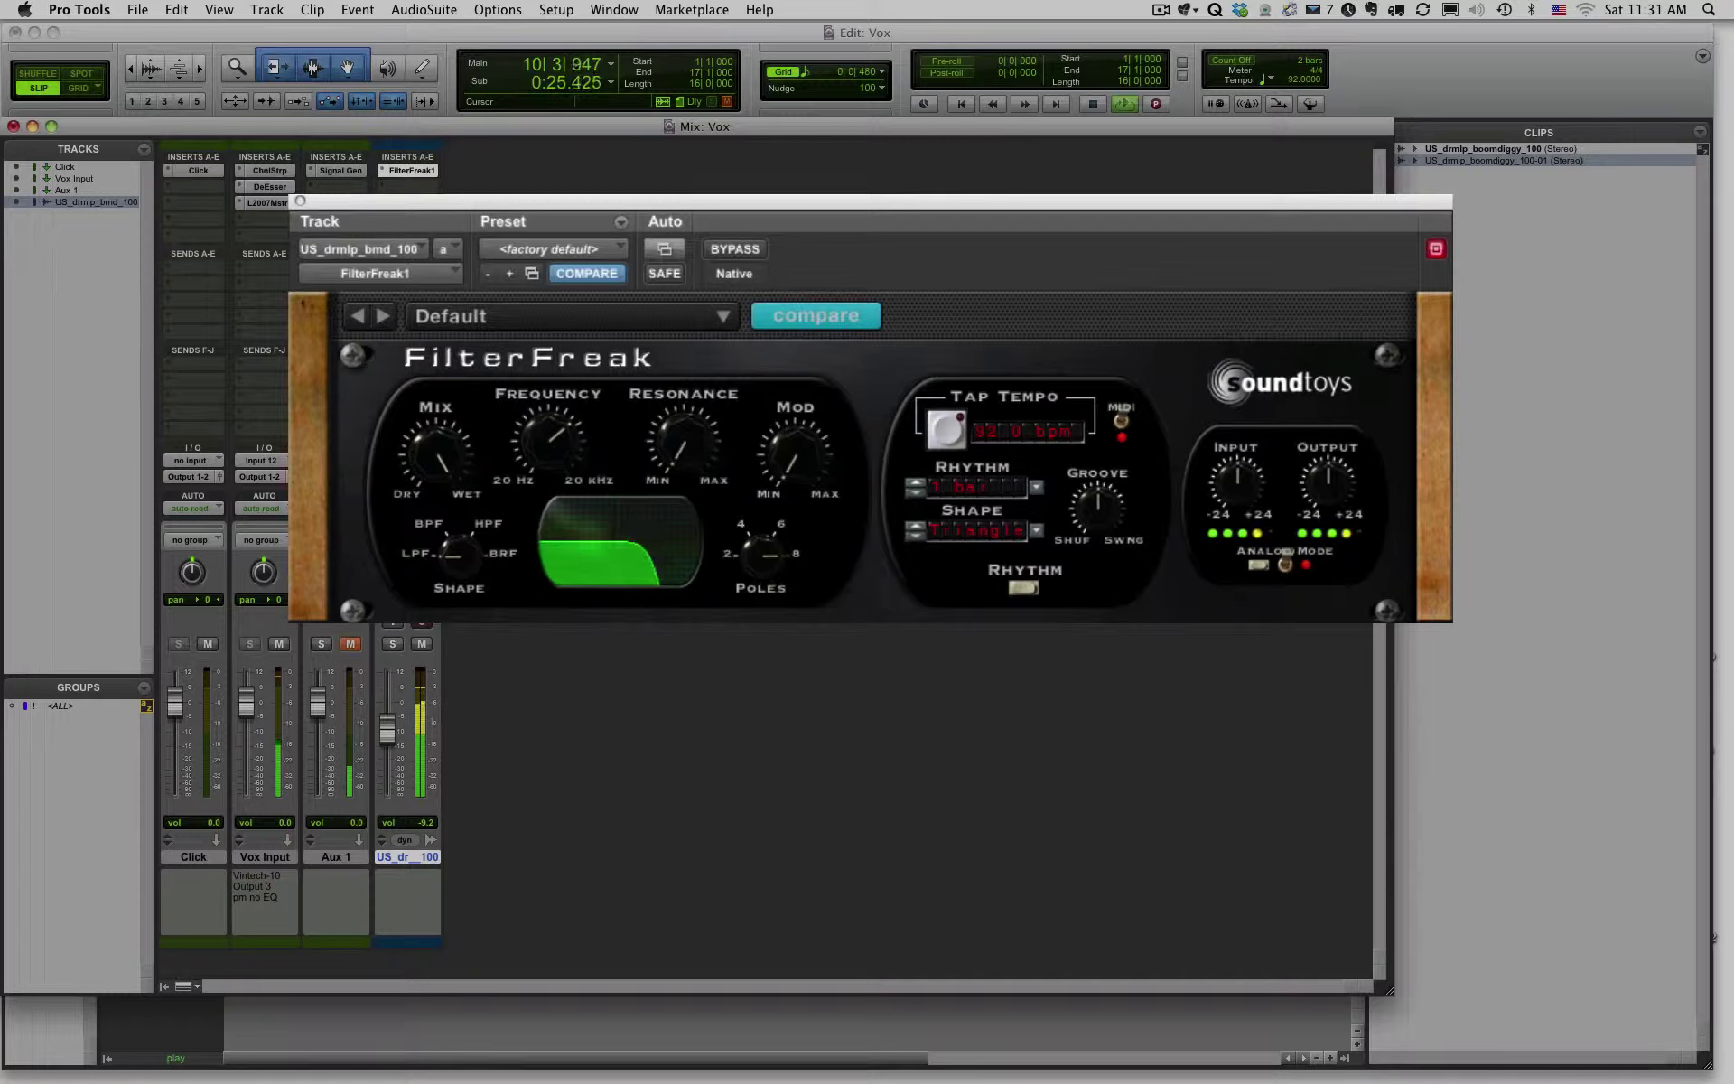
pyautogui.moveTo(536, 450)
pyautogui.mouseDown()
pyautogui.moveTo(540, 425)
pyautogui.moveTo(548, 499)
pyautogui.moveTo(538, 421)
pyautogui.mouseUp()
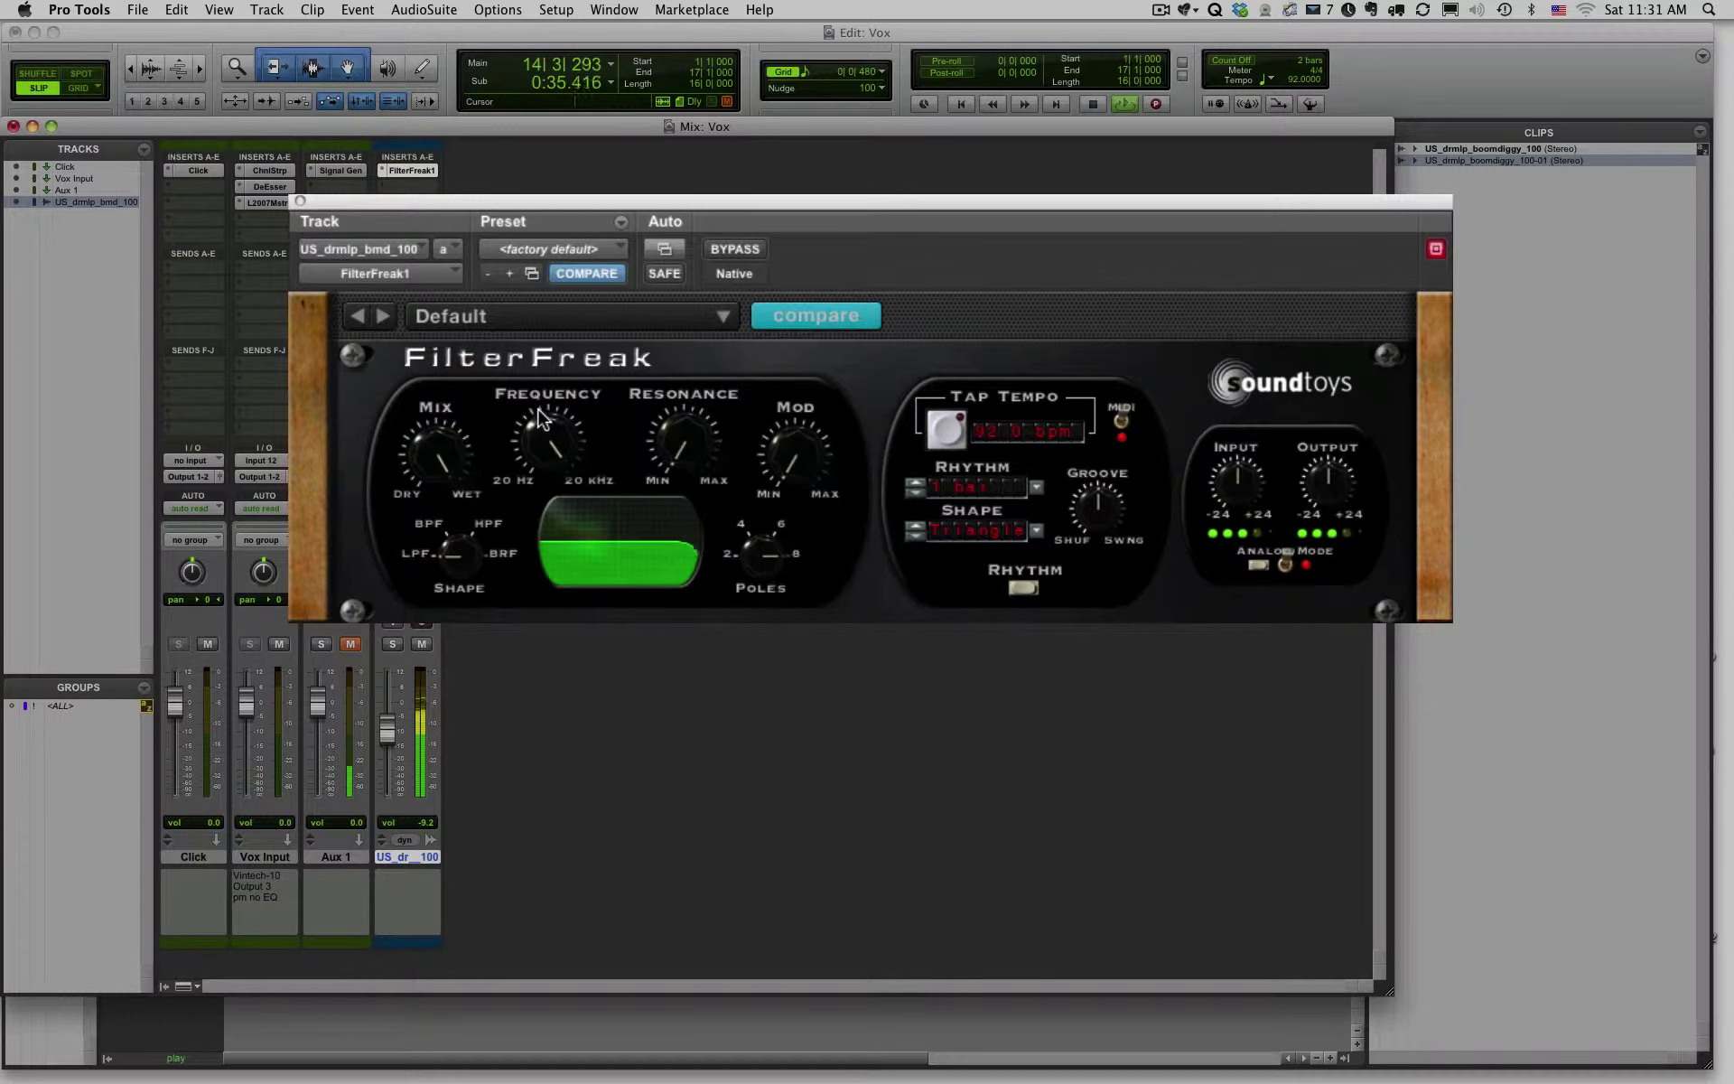
pyautogui.moveTo(688, 435)
pyautogui.mouseDown()
pyautogui.moveTo(685, 453)
pyautogui.moveTo(676, 437)
pyautogui.mouseUp()
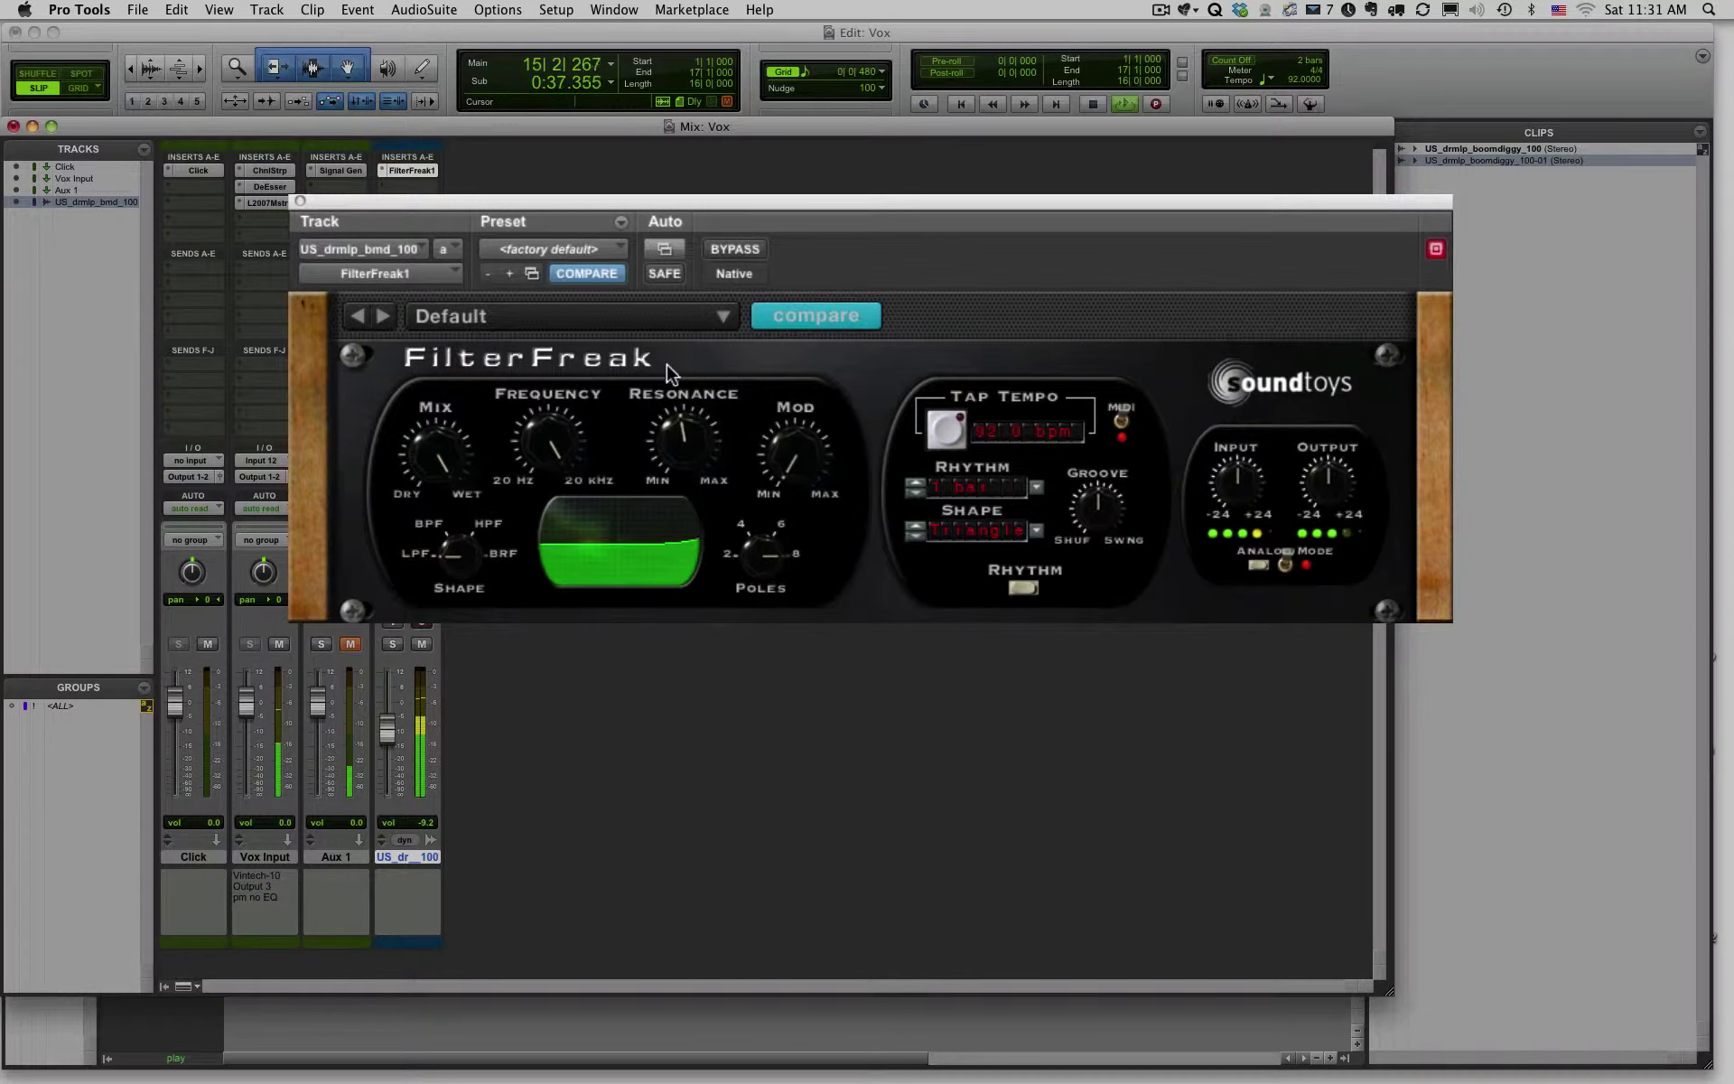
pyautogui.moveTo(668, 371); pyautogui.dragTo(665, 339)
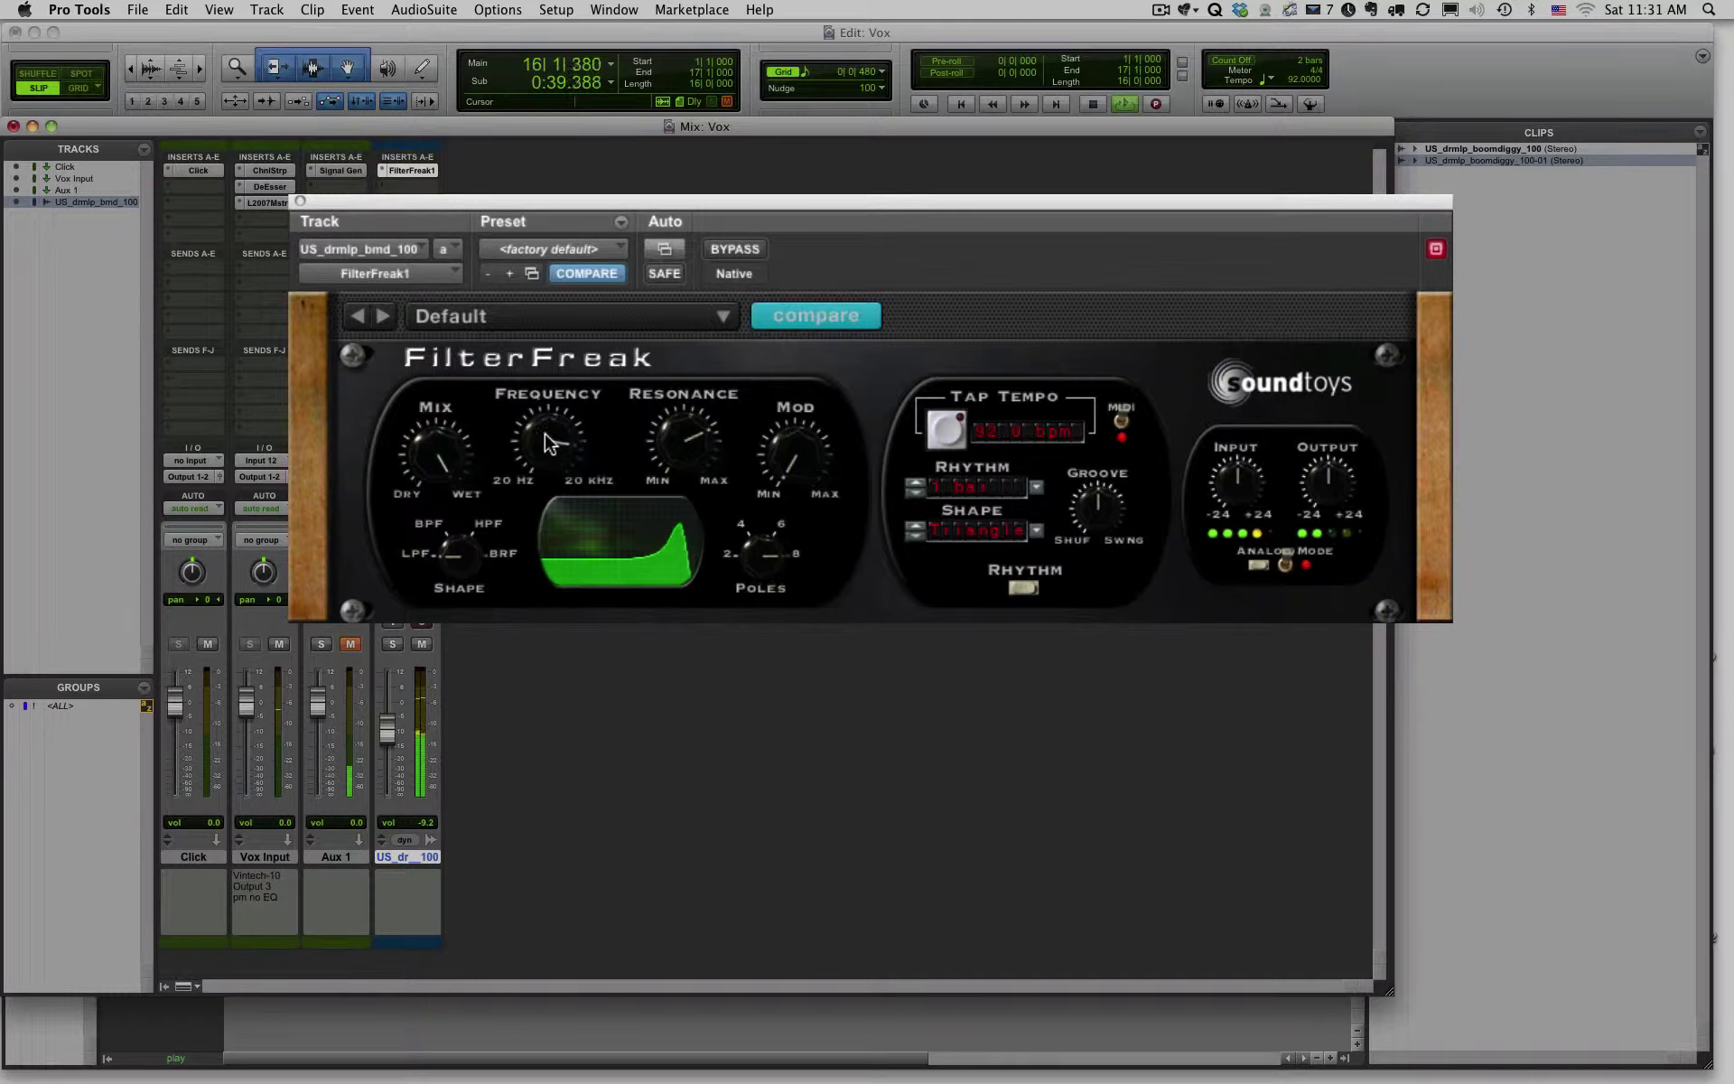
pyautogui.moveTo(544, 440)
pyautogui.mouseDown()
pyautogui.moveTo(553, 505)
pyautogui.moveTo(534, 420)
pyautogui.mouseUp()
pyautogui.moveTo(693, 440); pyautogui.dragTo(692, 418)
pyautogui.moveTo(548, 441)
pyautogui.mouseDown()
pyautogui.moveTo(550, 495)
pyautogui.moveTo(537, 430)
pyautogui.mouseUp()
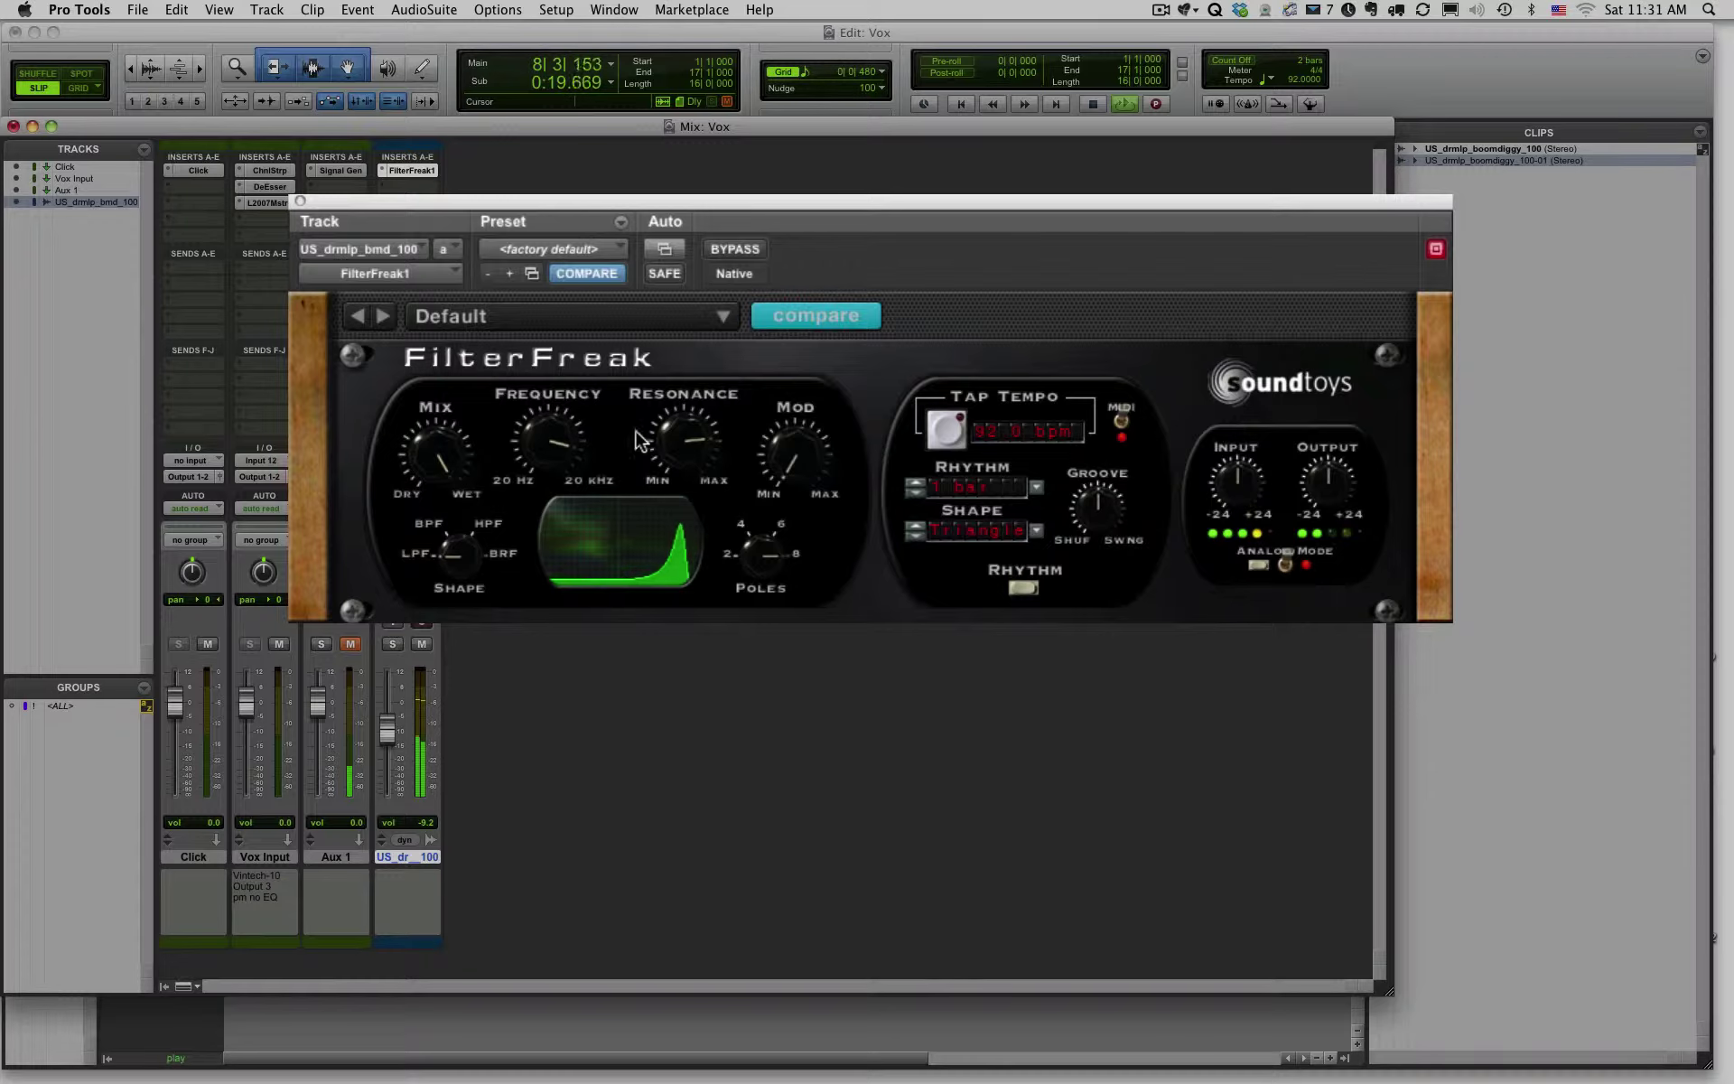
pyautogui.moveTo(703, 438); pyautogui.dragTo(701, 483)
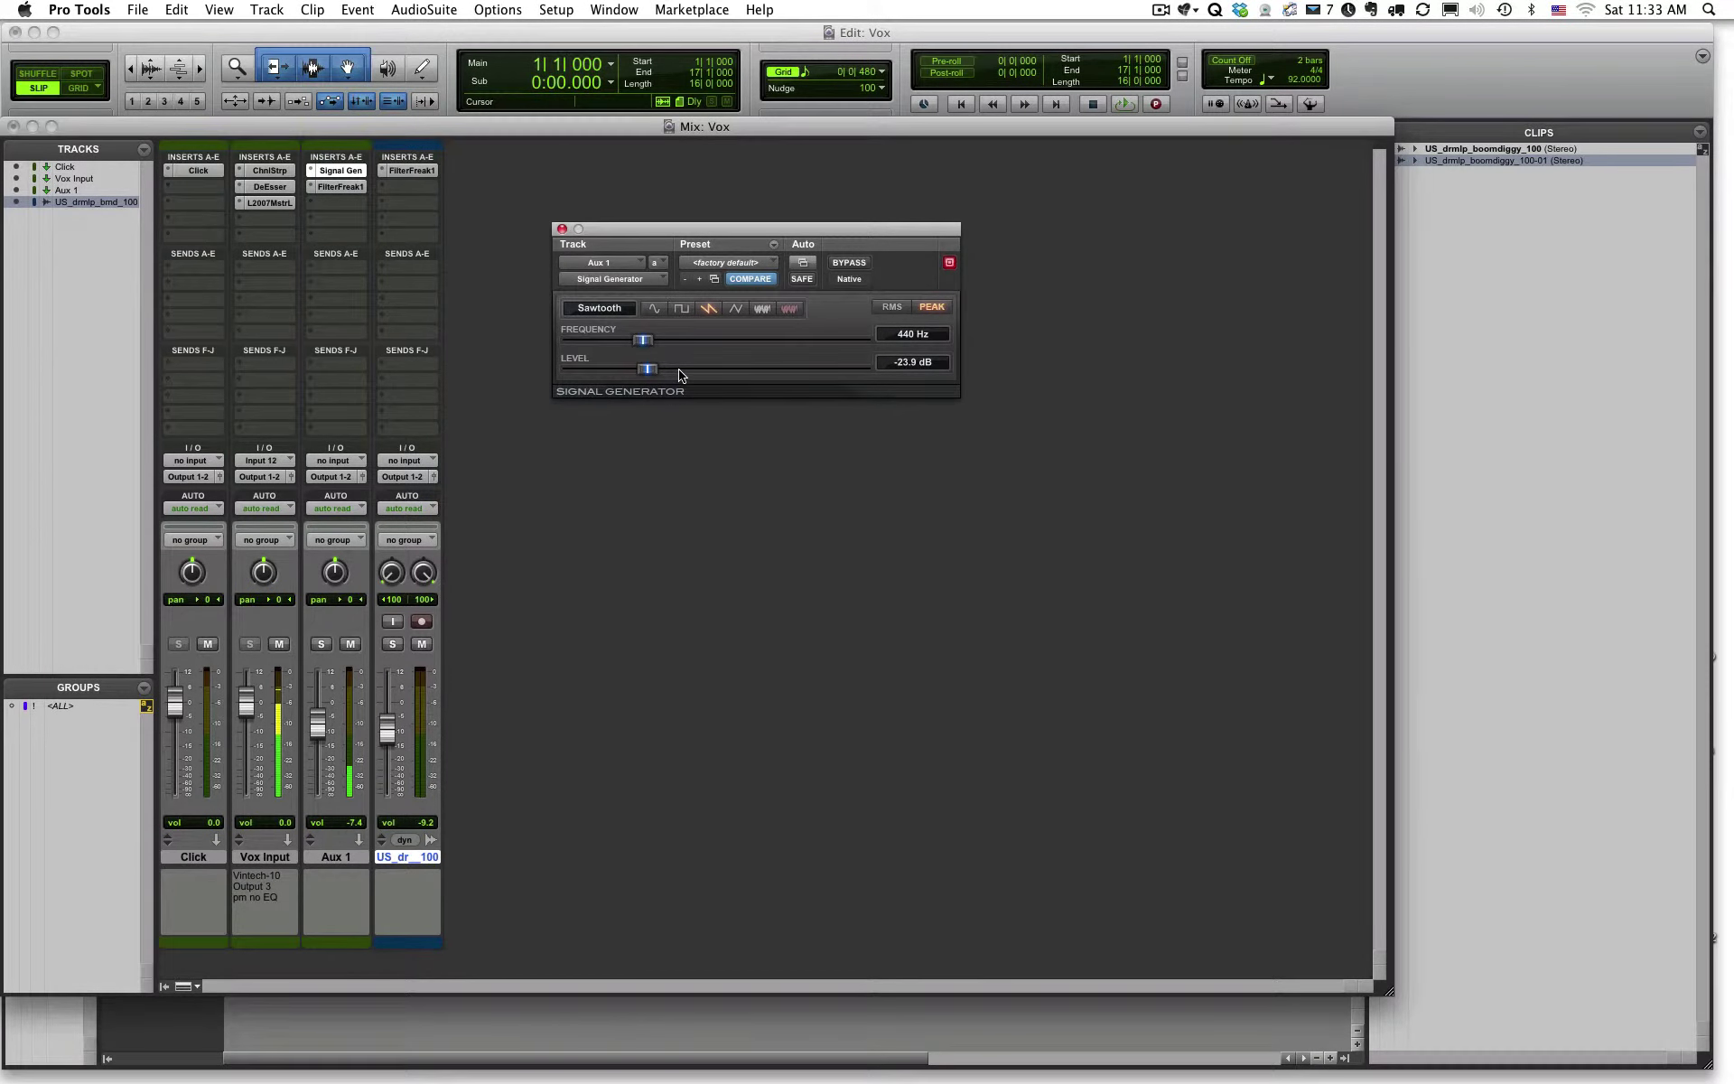
# Raise the cutoff on Aux 1's FilterFreak1, then show the sawtooth Signal Gen (440 Hz, -23.9 dB).
pyautogui.click(339, 187)
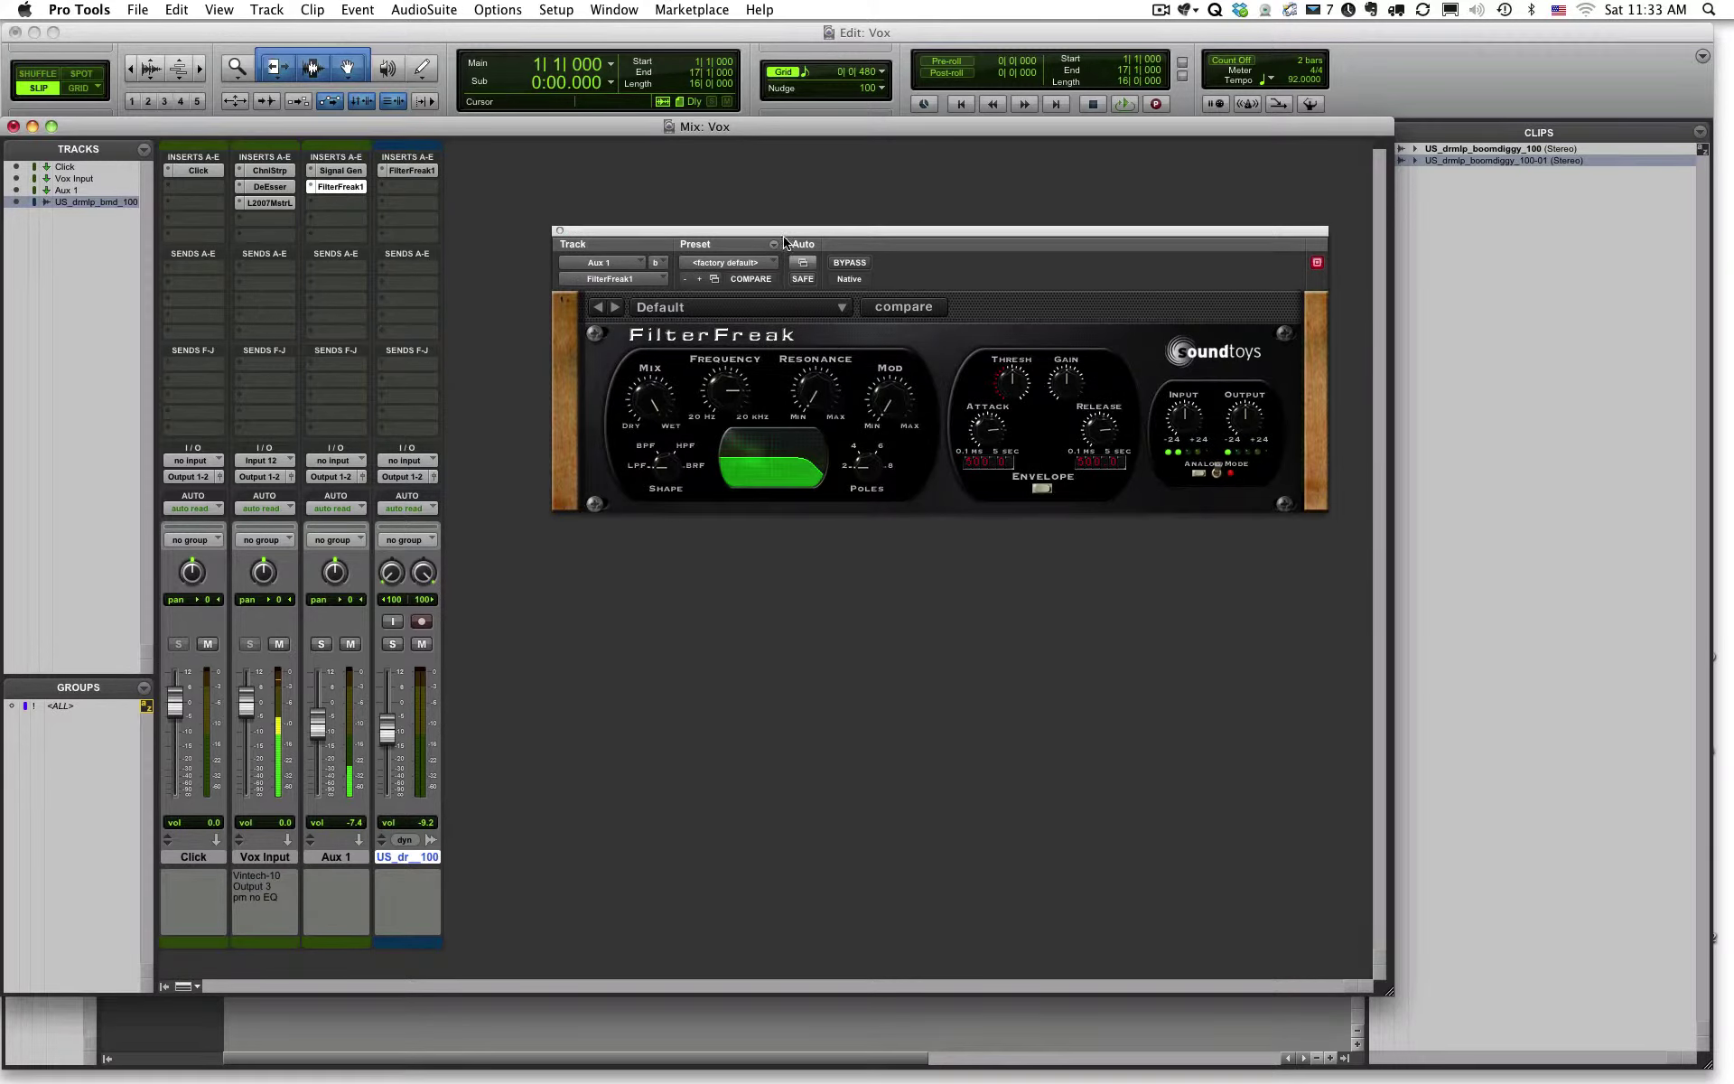
pyautogui.moveTo(784, 242); pyautogui.dragTo(798, 270)
pyautogui.moveTo(739, 418); pyautogui.dragTo(739, 397)
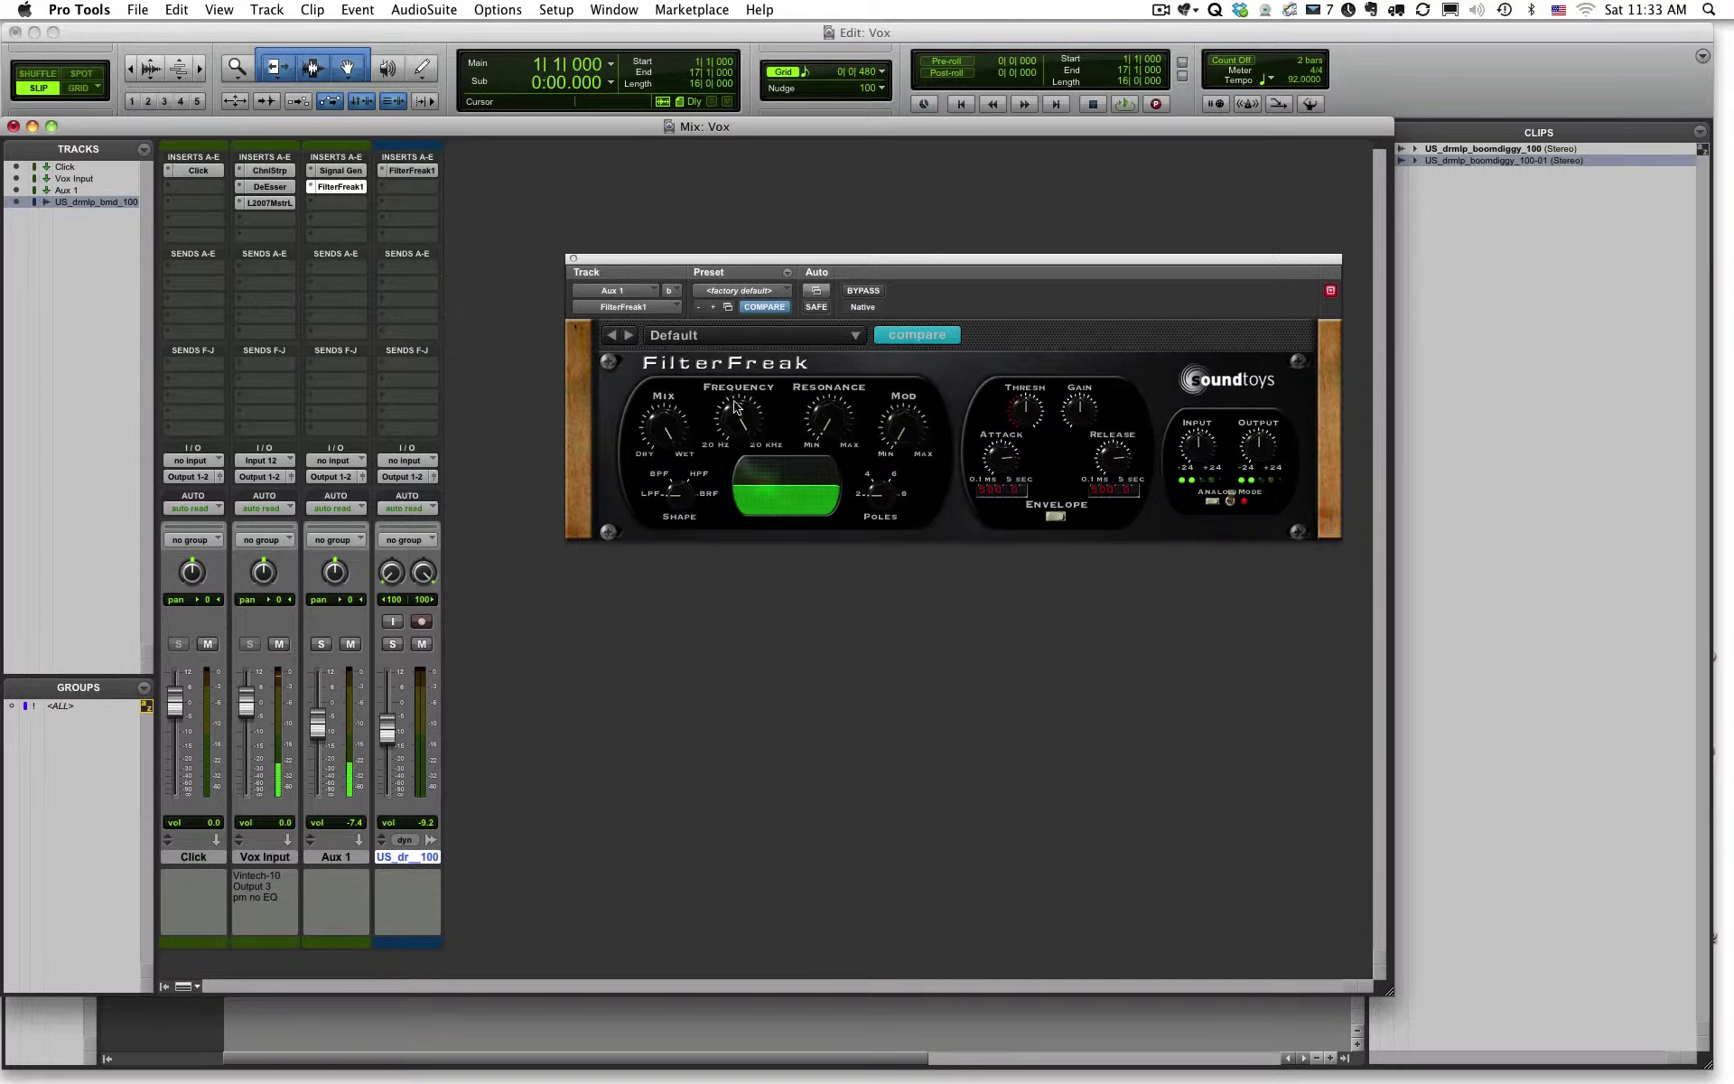
pyautogui.click(350, 173)
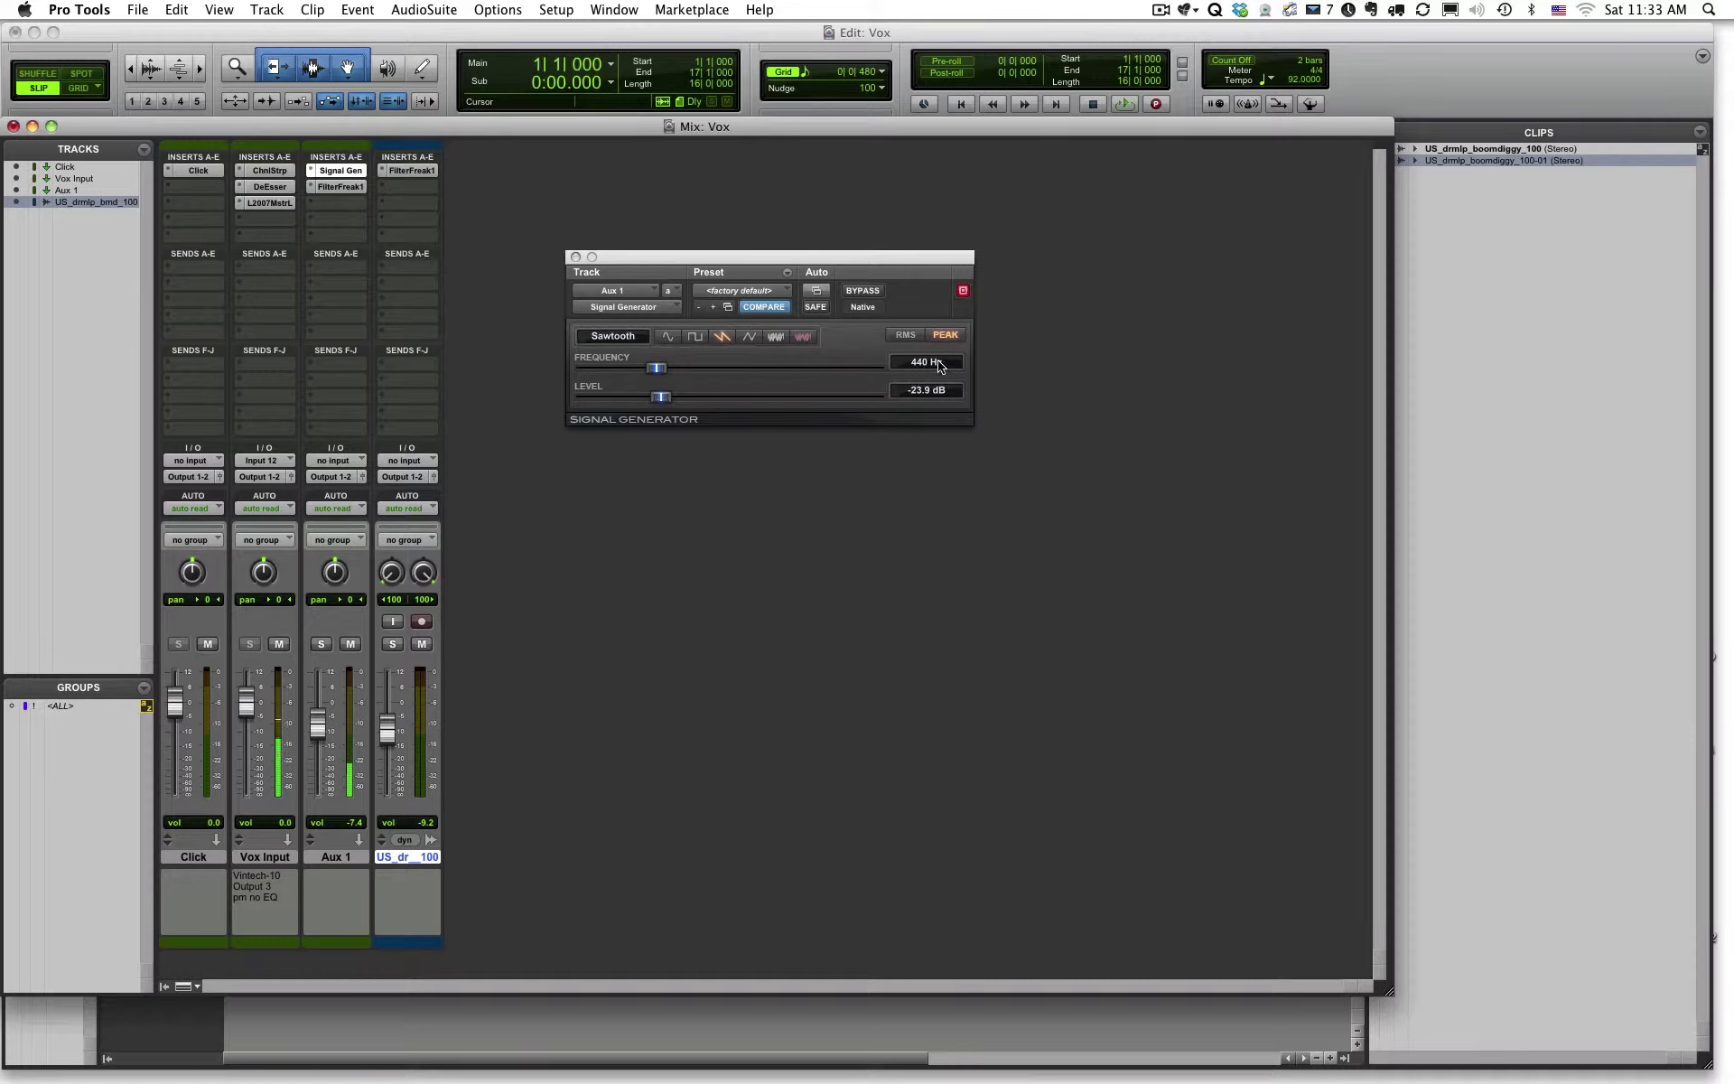
# Switch from Signal Generator to Aux 1's FilterFreak1, lower its resonance, and raise the cutoff.
pyautogui.click(574, 258)
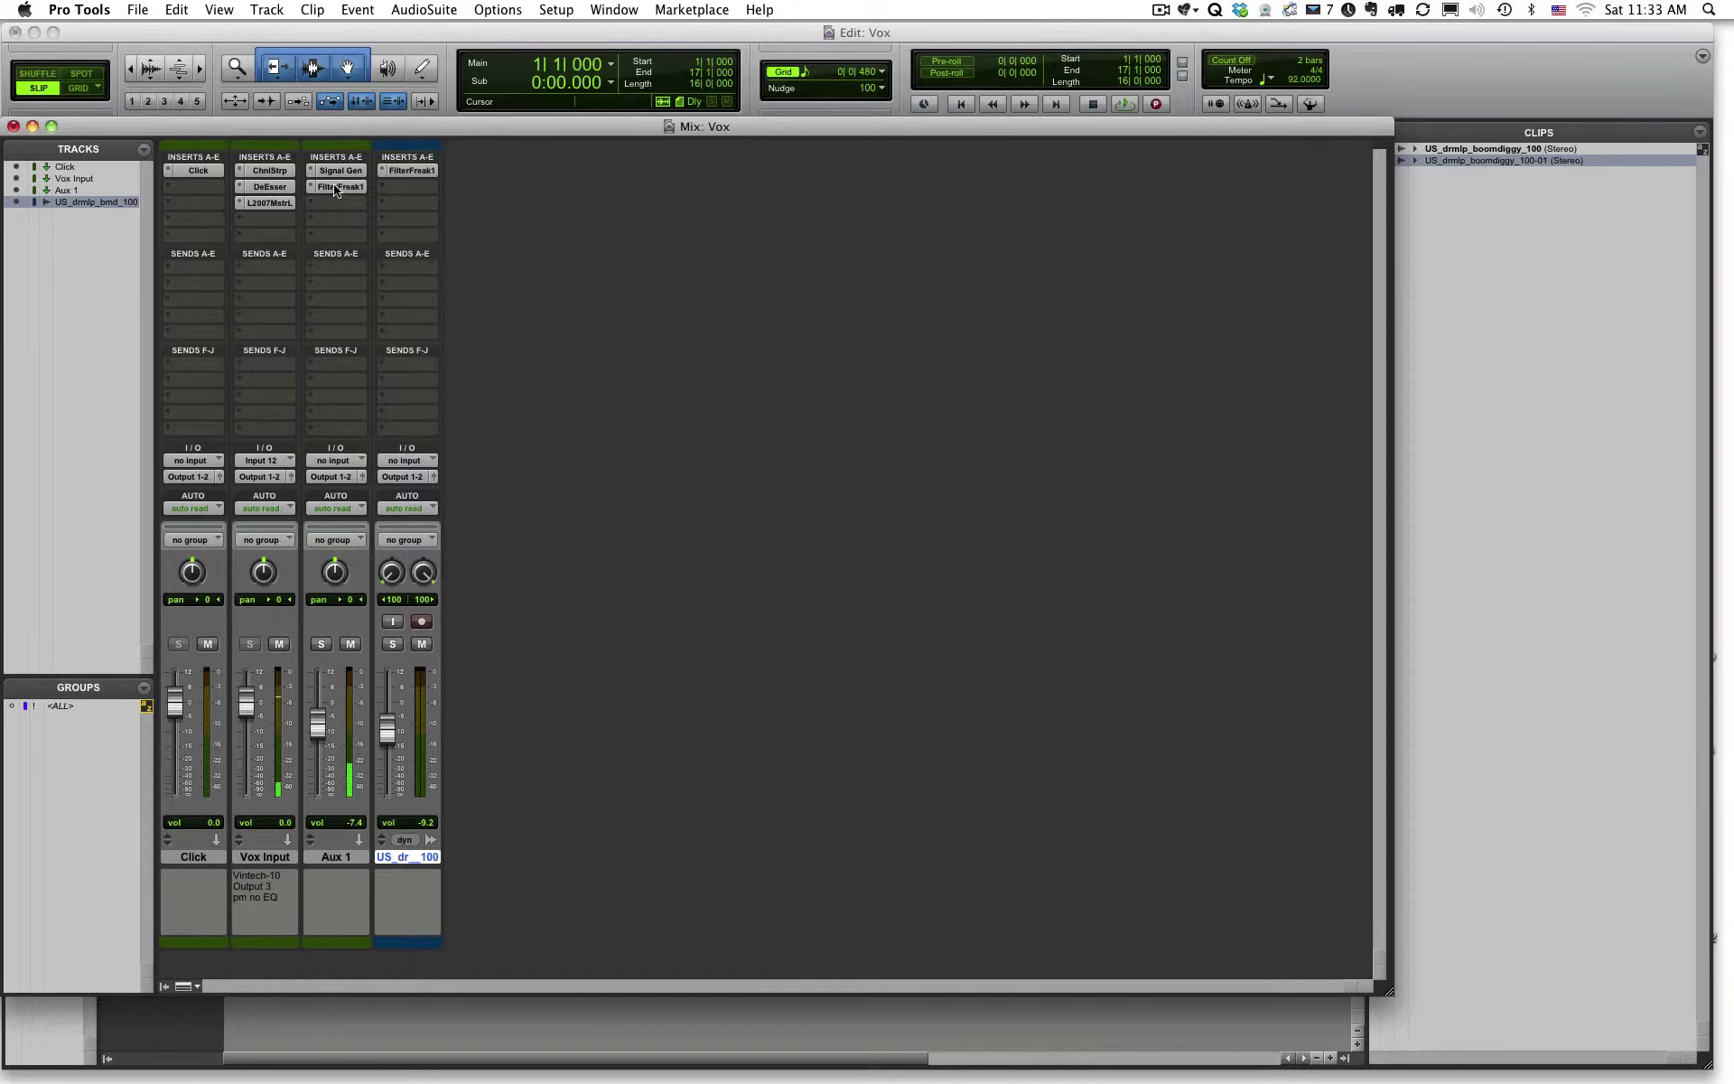
pyautogui.click(340, 186)
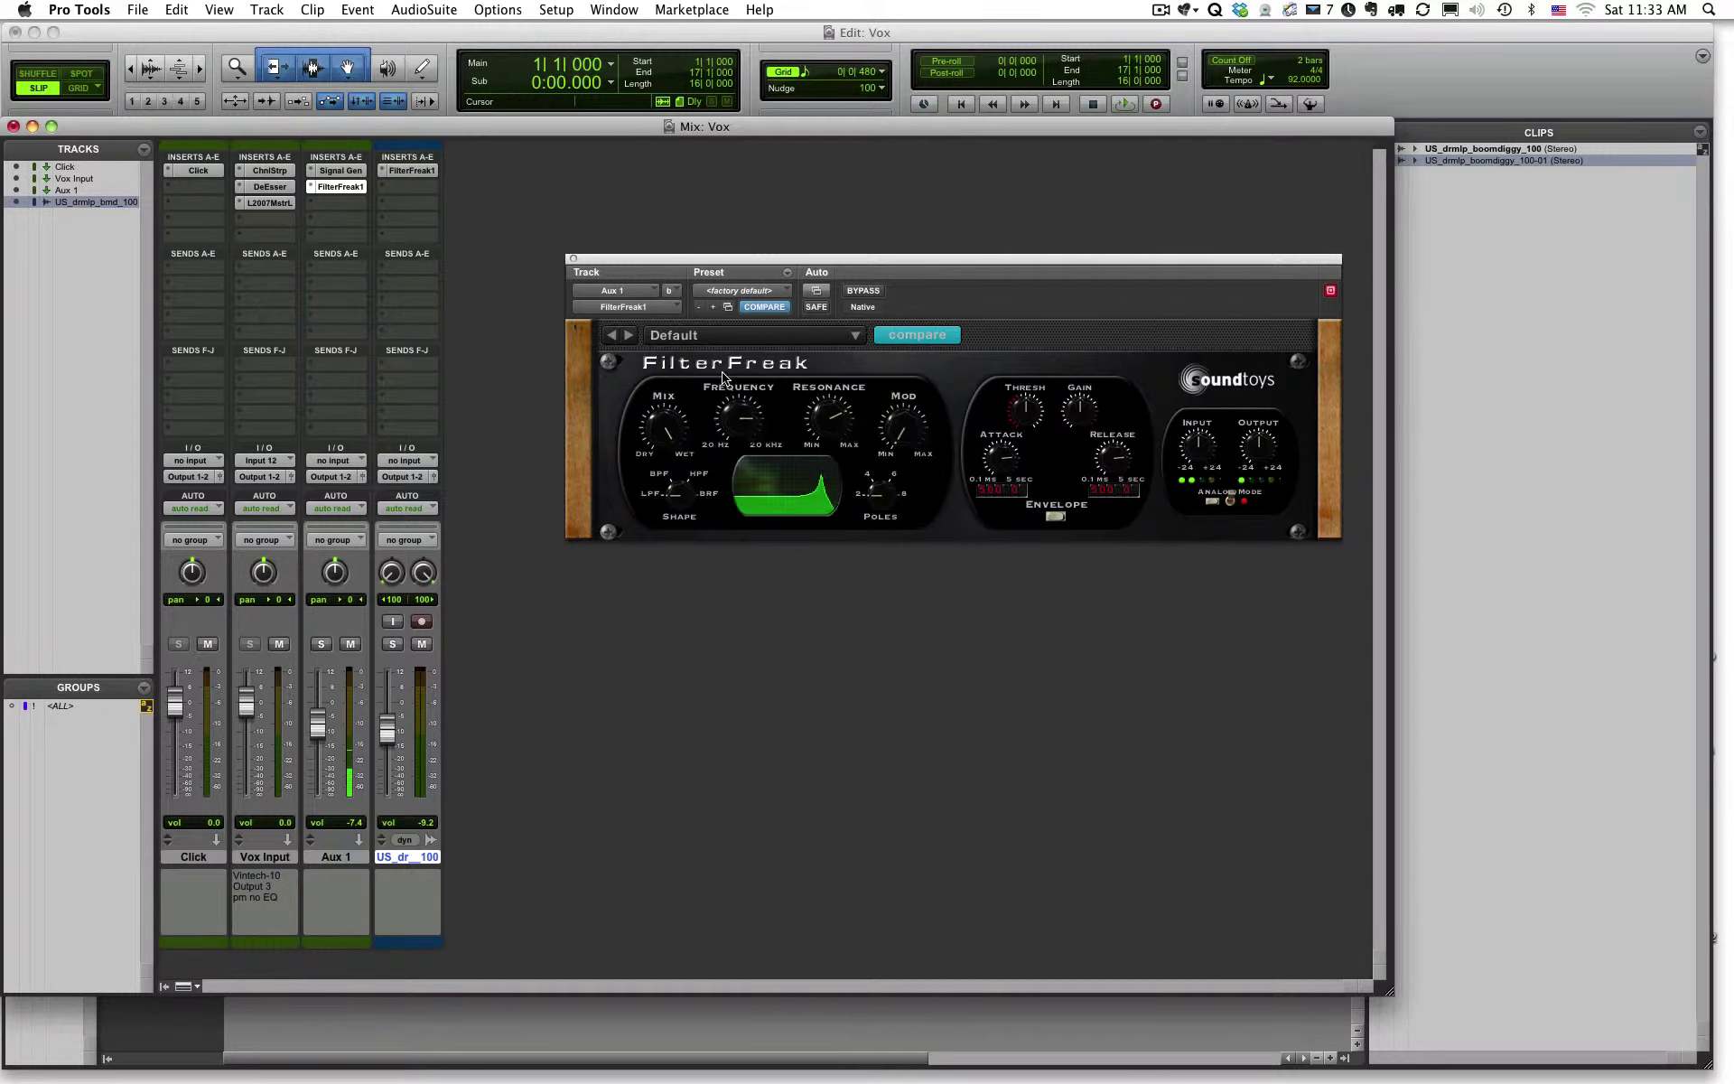
pyautogui.moveTo(836, 424); pyautogui.dragTo(841, 533)
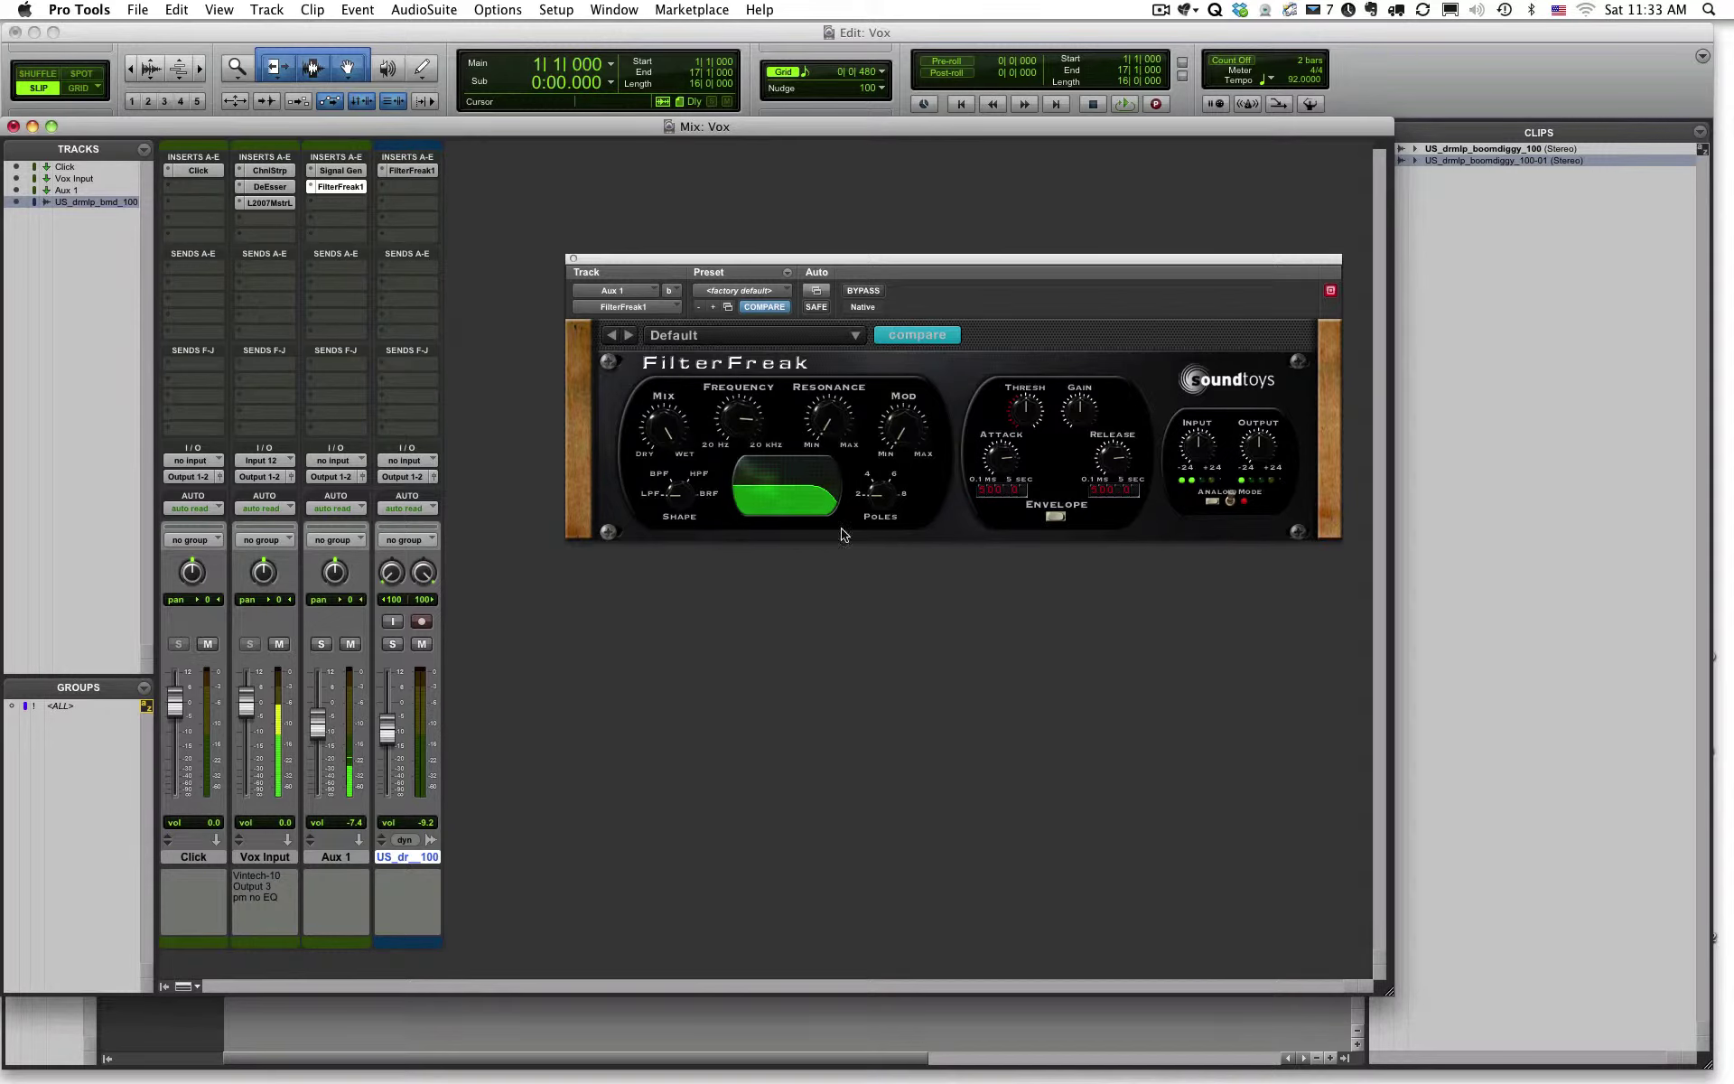
pyautogui.moveTo(745, 438); pyautogui.dragTo(734, 392)
# Insert a mono EQ3 7-Band in Aux 1's third slot and compare its window with FilterFreak1.
pyautogui.click(572, 258)
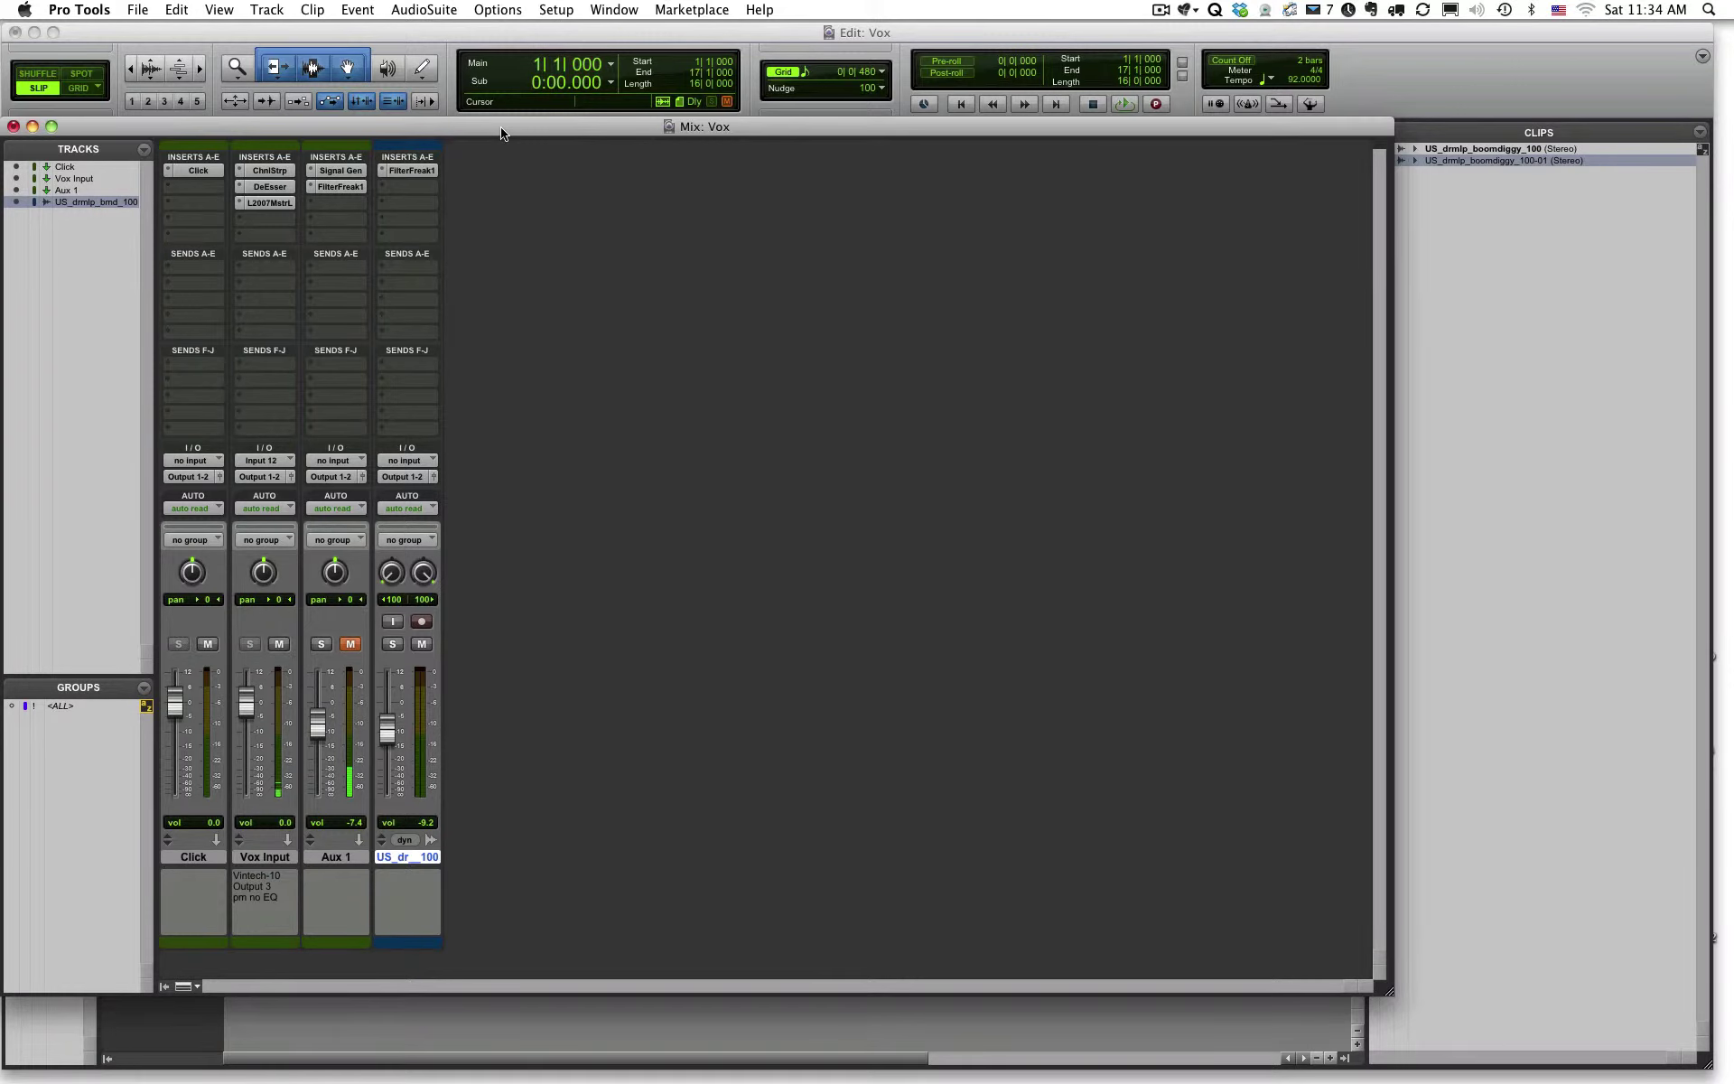
pyautogui.click(314, 204)
pyautogui.moveTo(348, 233)
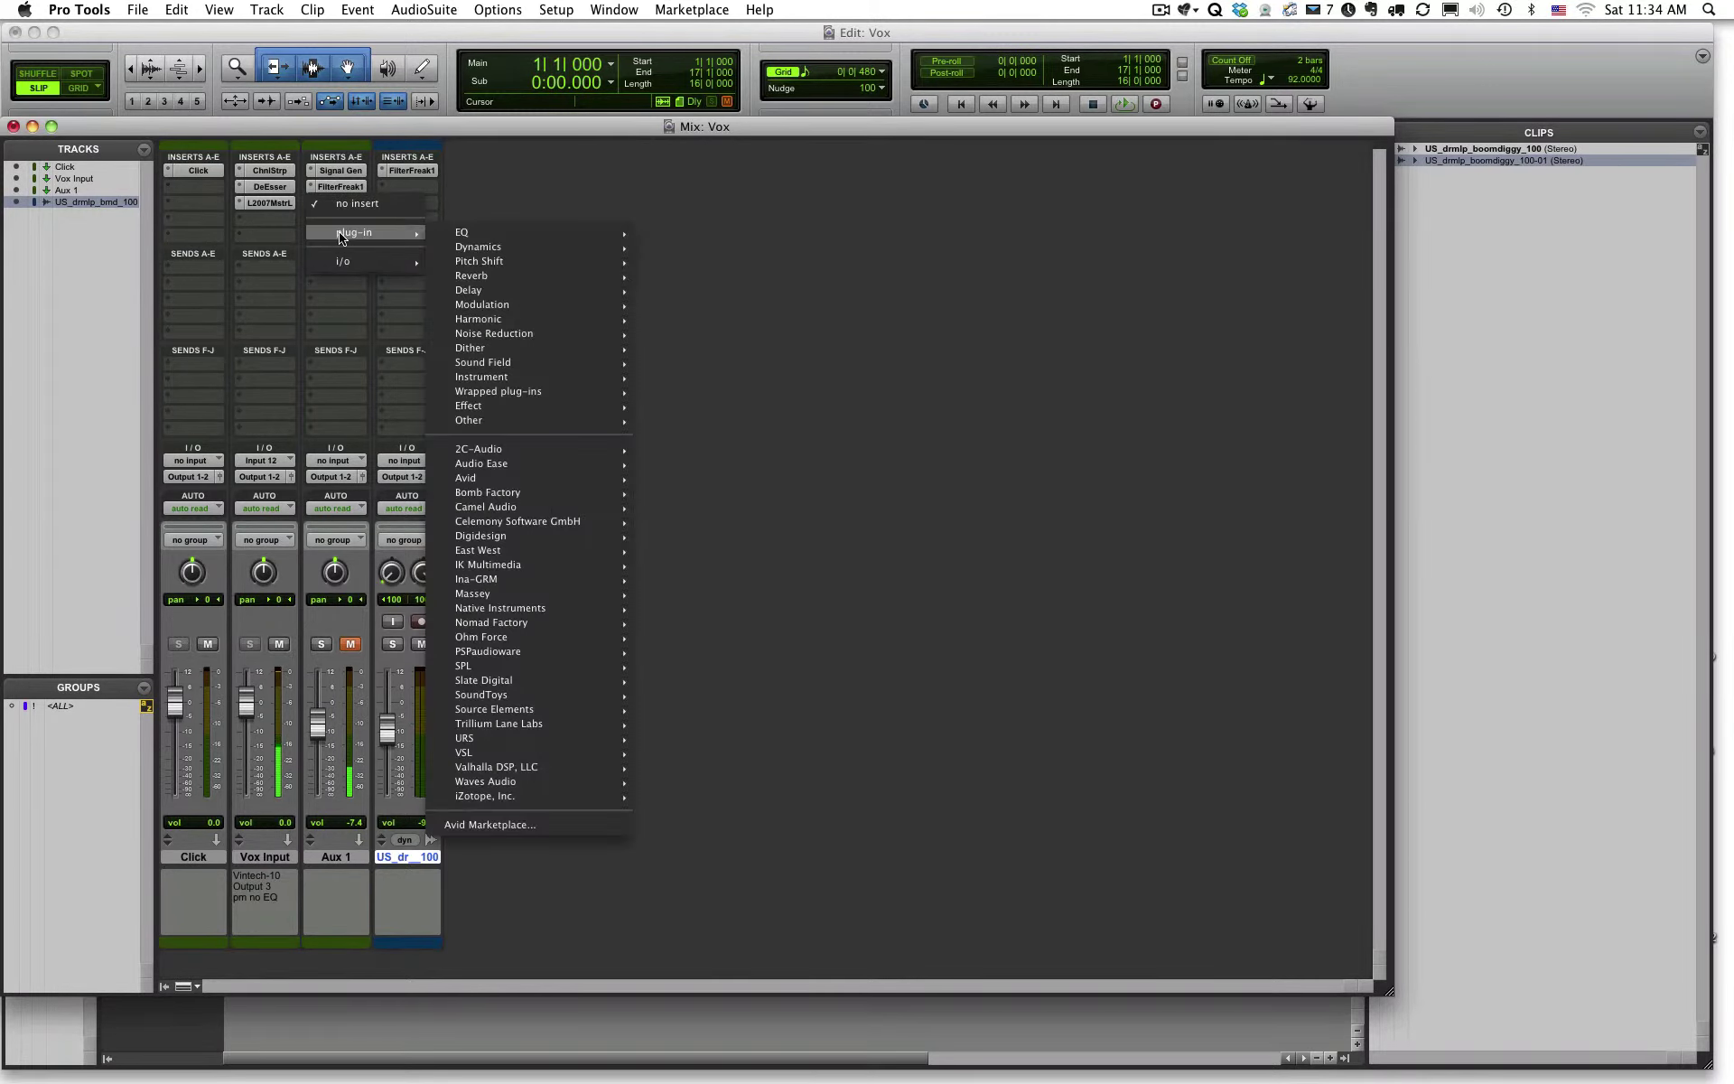
pyautogui.moveTo(488, 237)
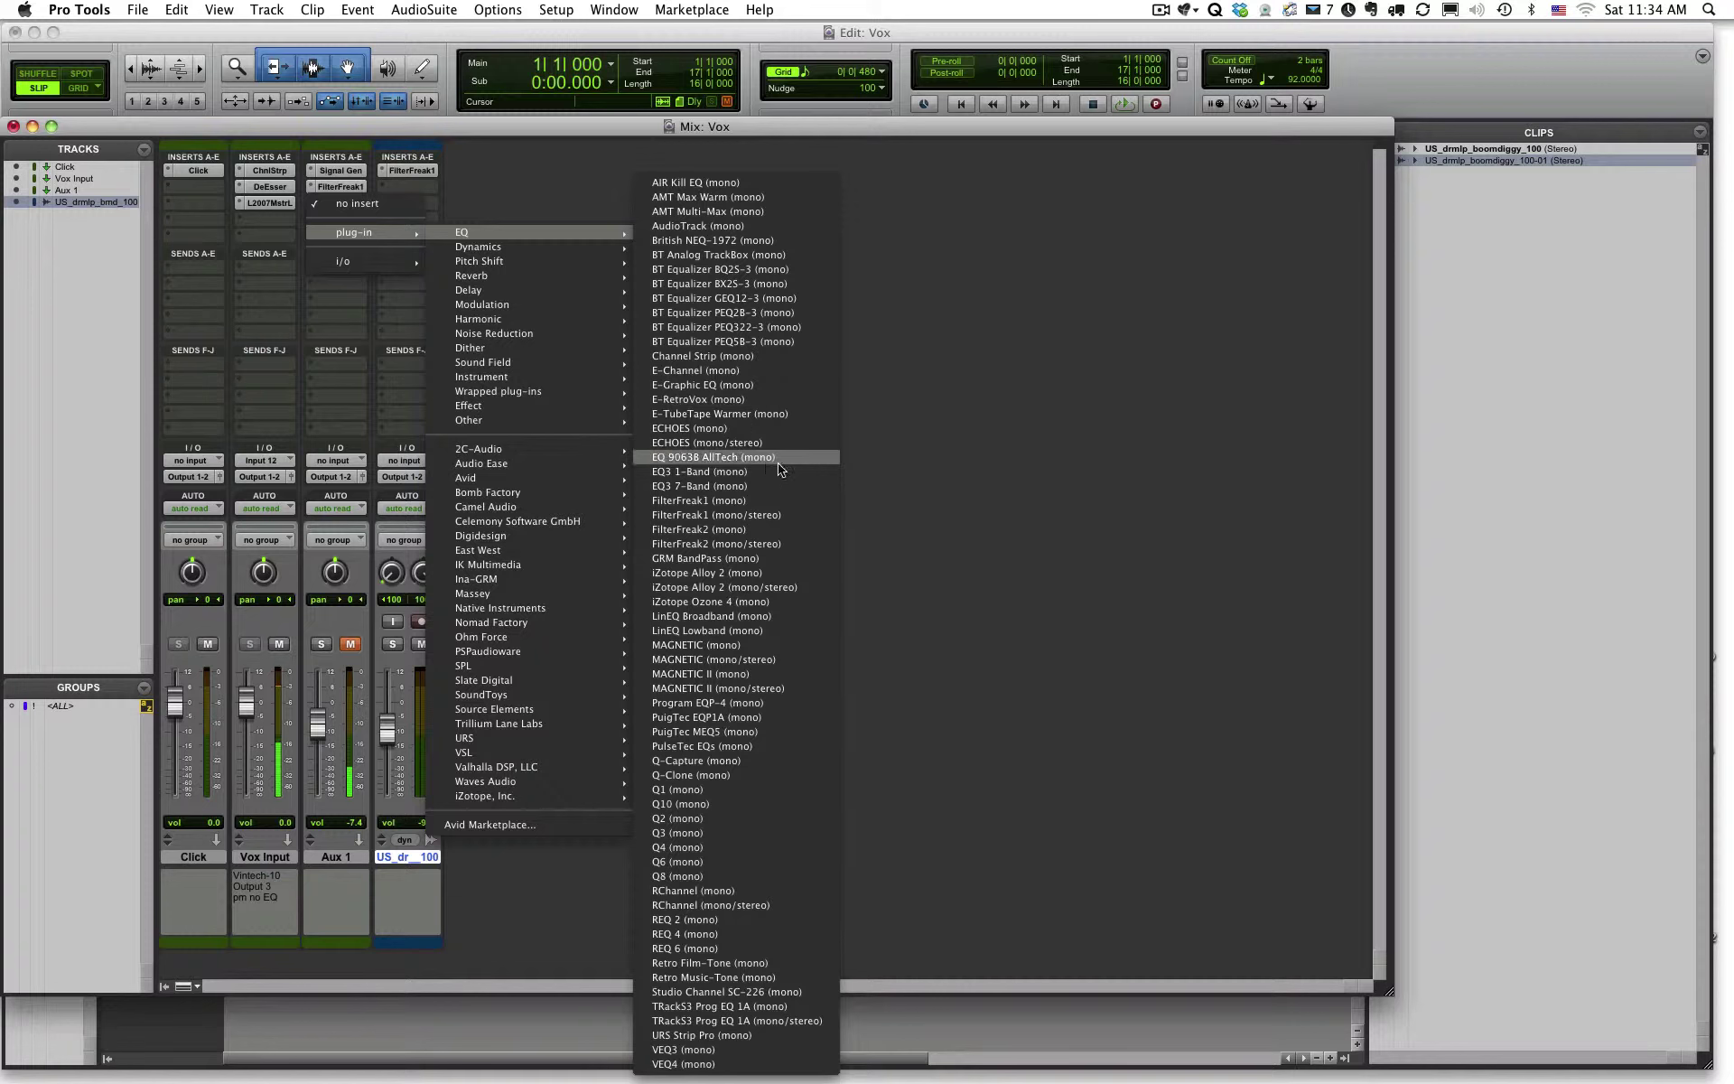
pyautogui.click(754, 489)
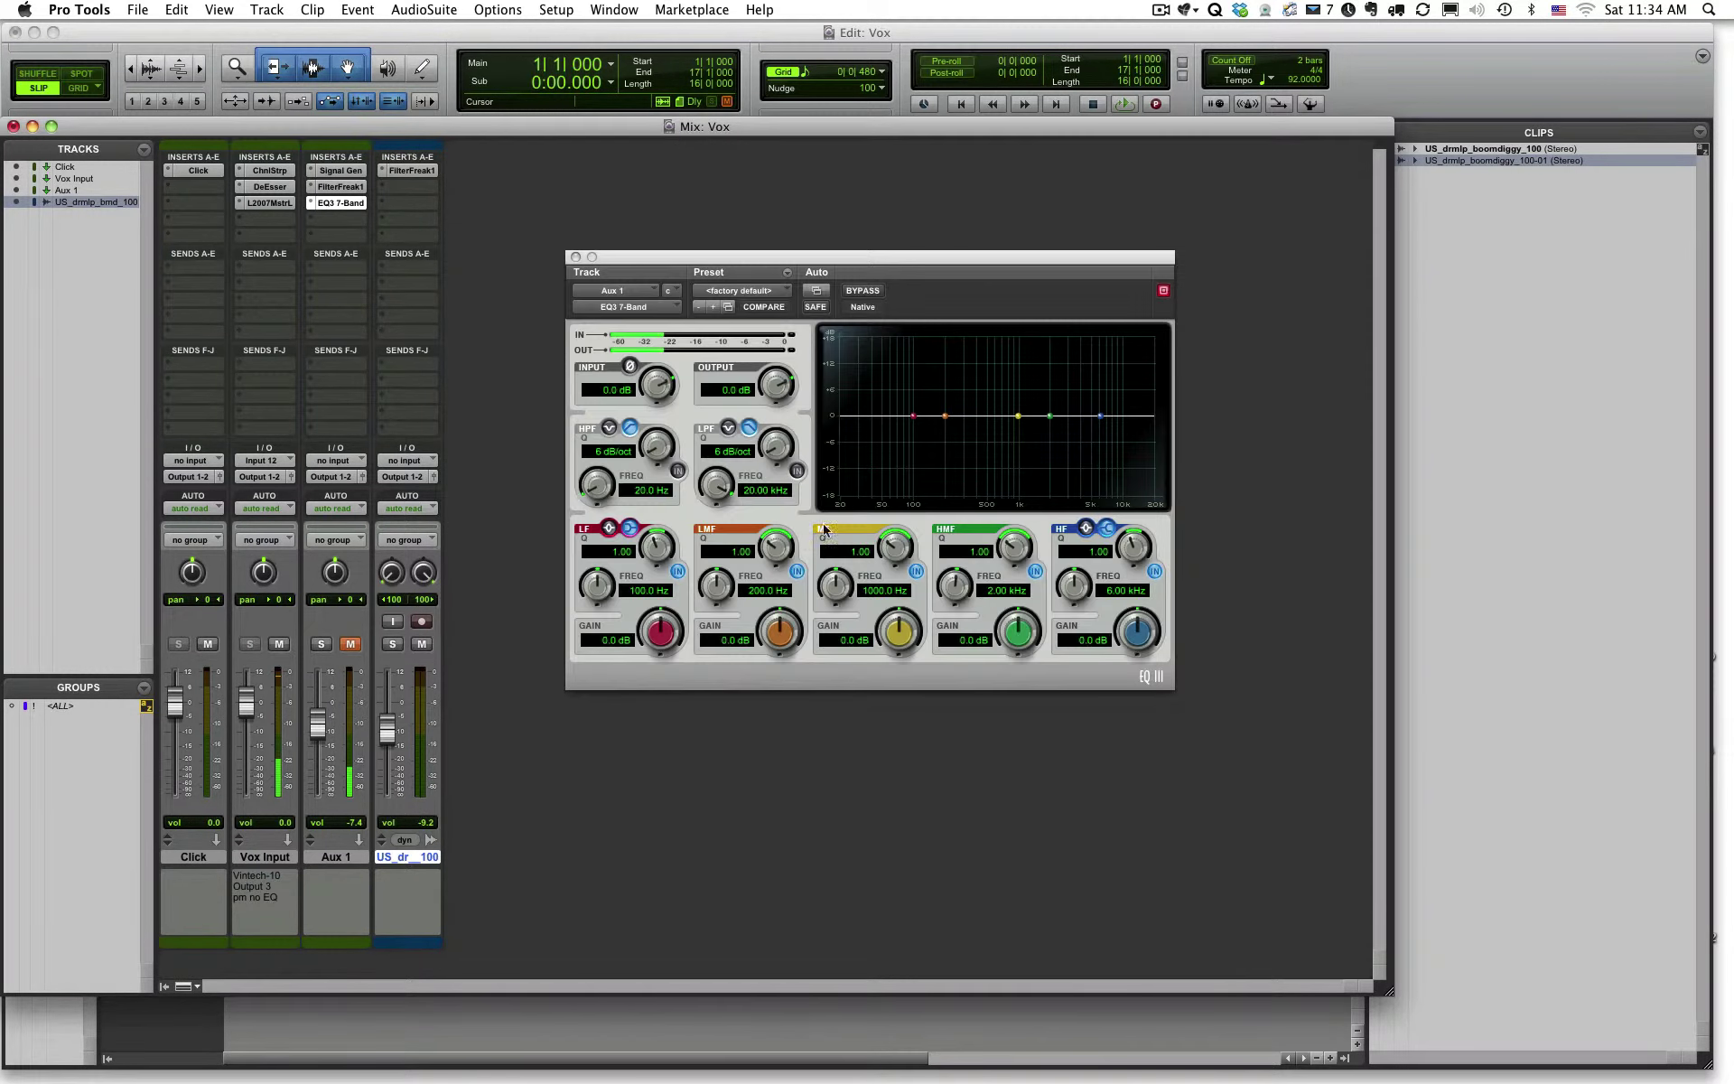
pyautogui.moveTo(934, 264); pyautogui.dragTo(960, 275)
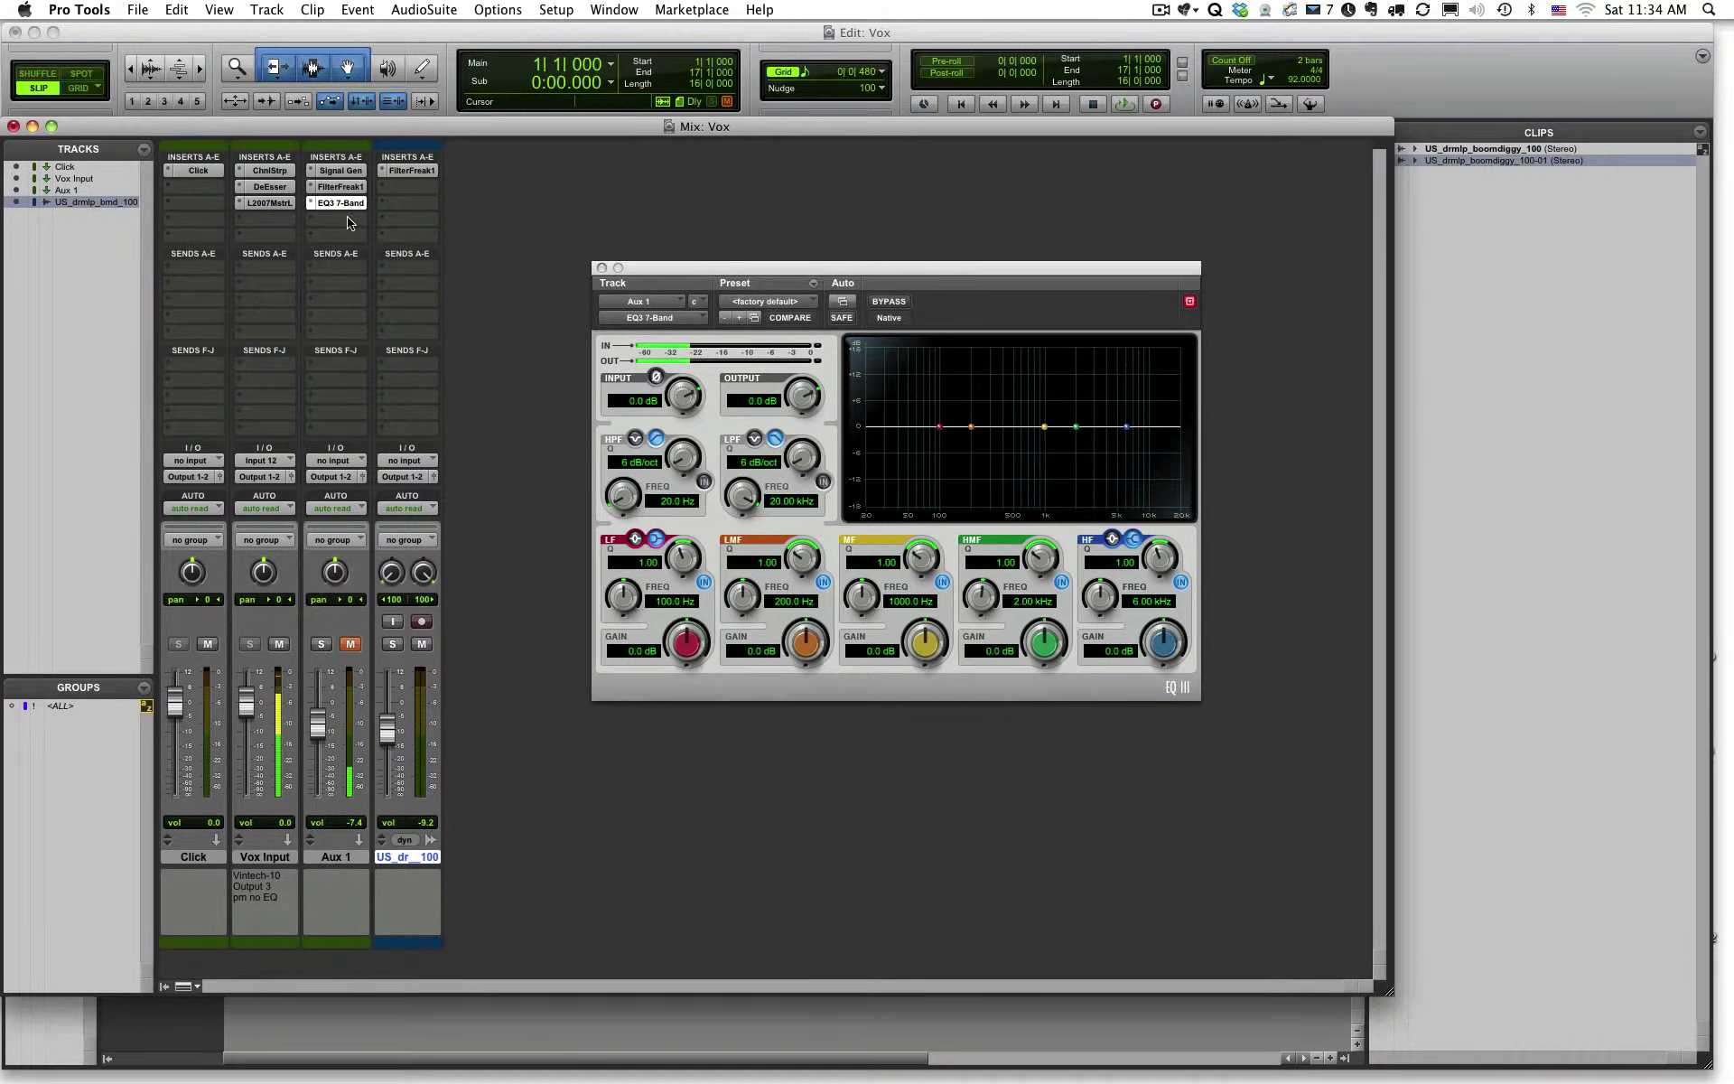
pyautogui.click(342, 186)
pyautogui.click(341, 202)
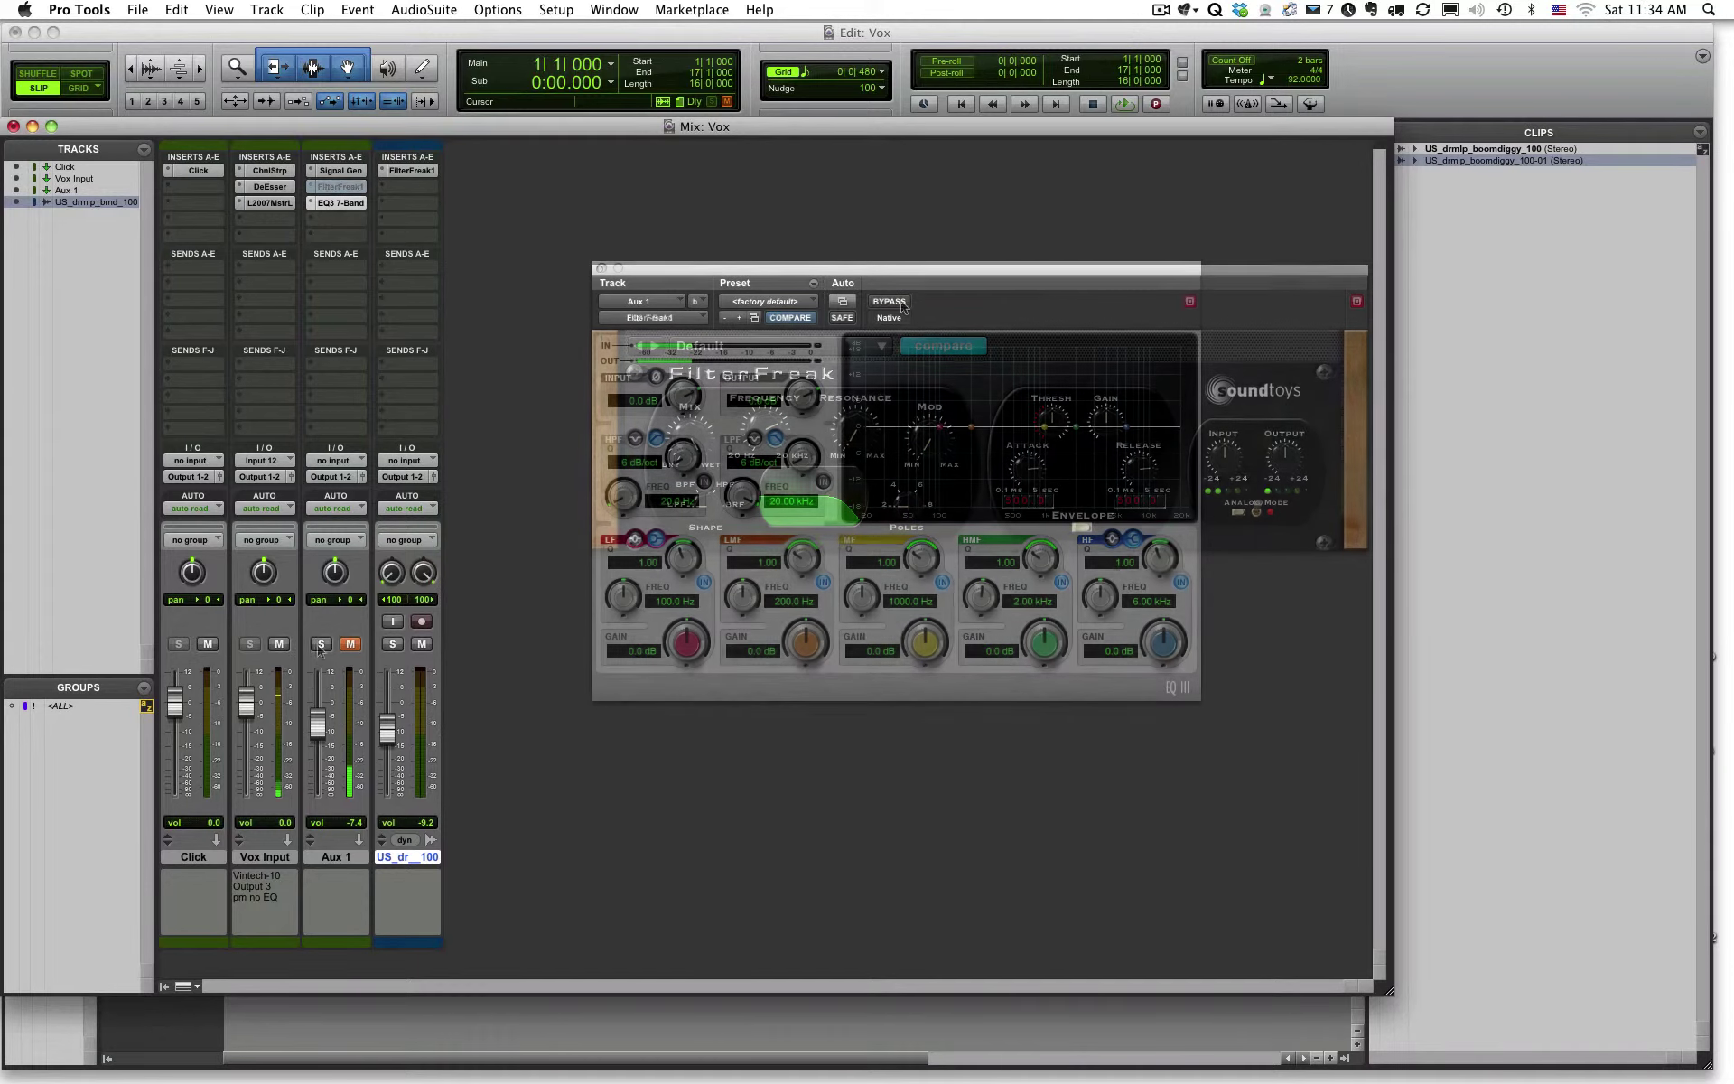
# Move the EQ3 7-Band onto the drum loop, start playback, and enable its high-pass at about 925 Hz.
pyautogui.moveTo(340, 202); pyautogui.dragTo(412, 187)
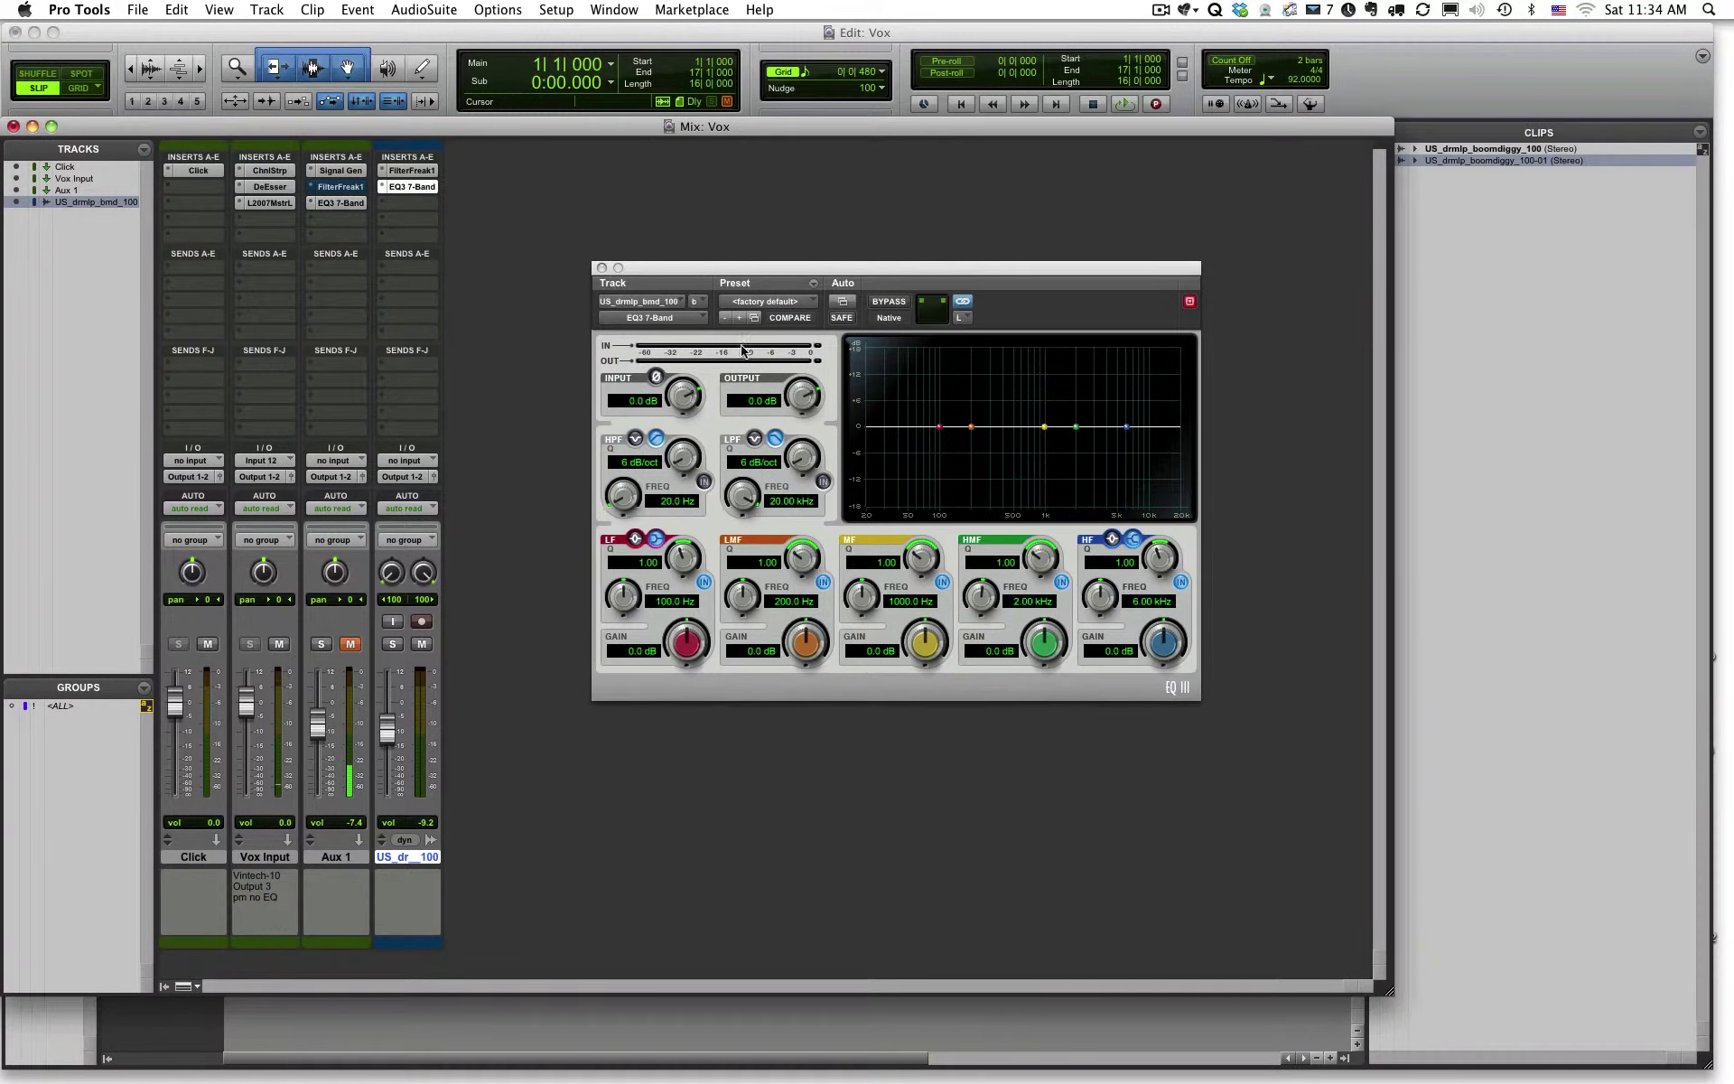
pyautogui.press('space')
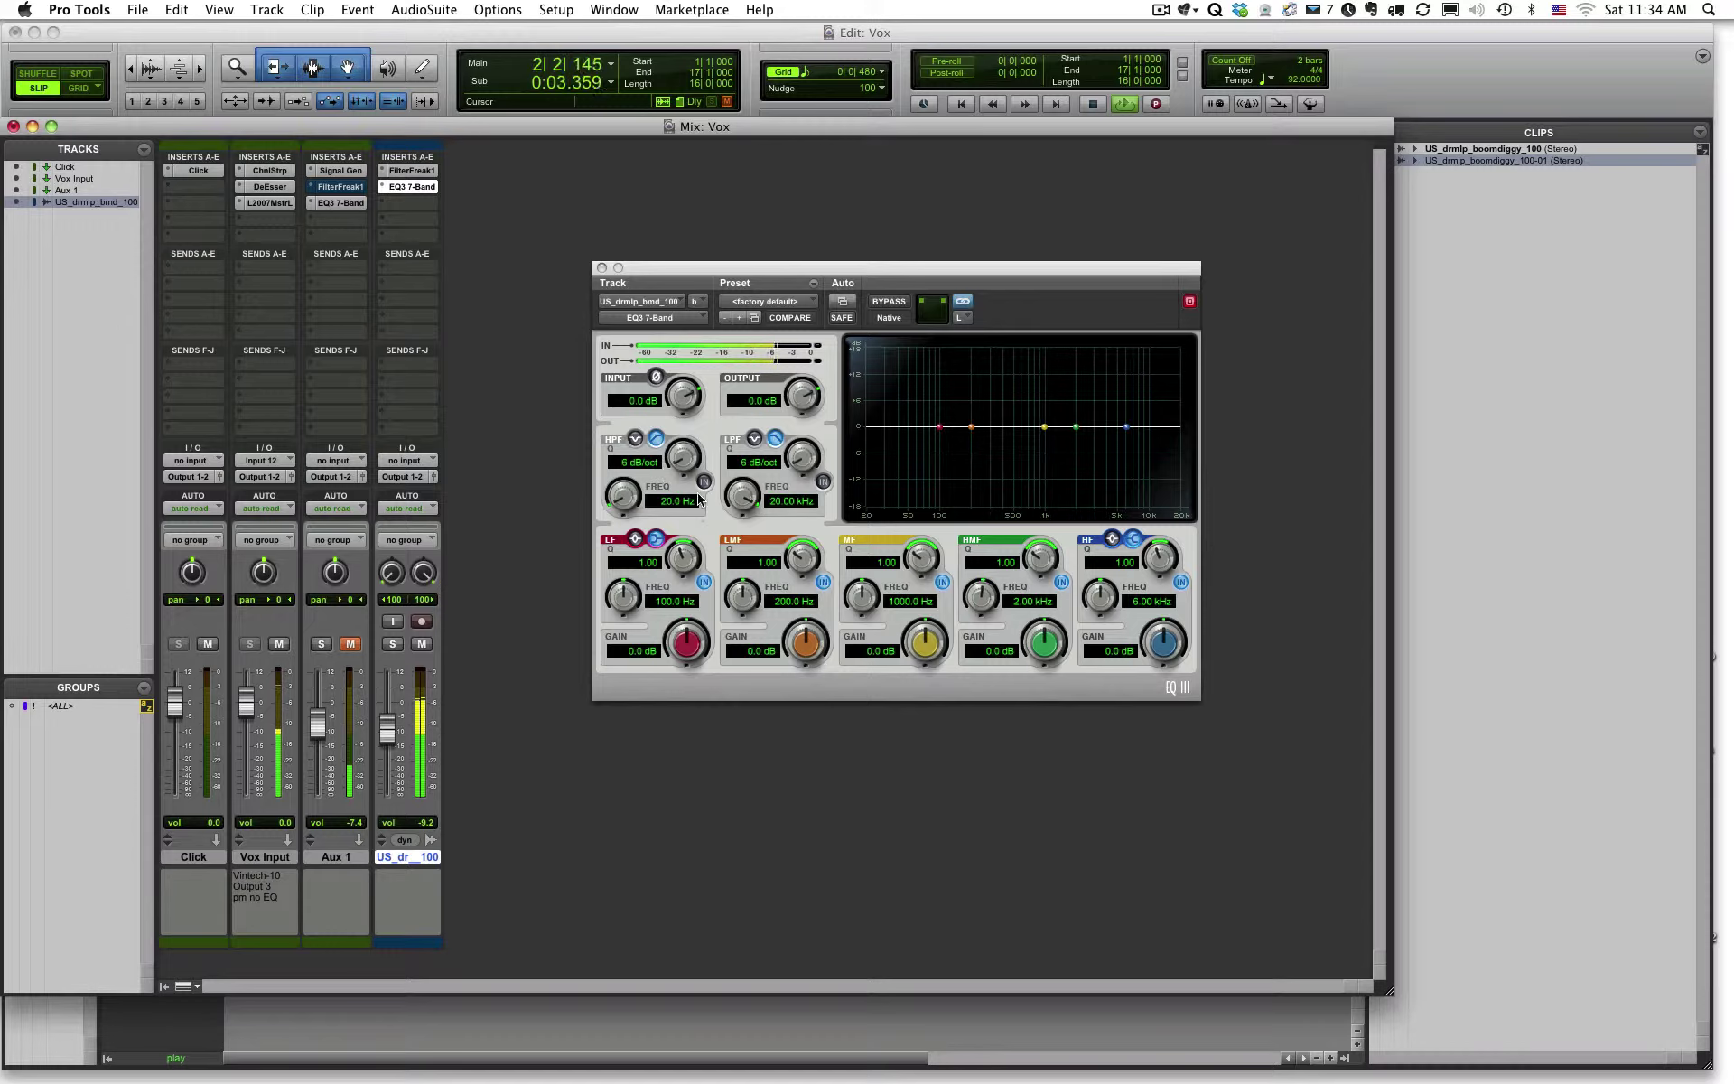
pyautogui.click(705, 482)
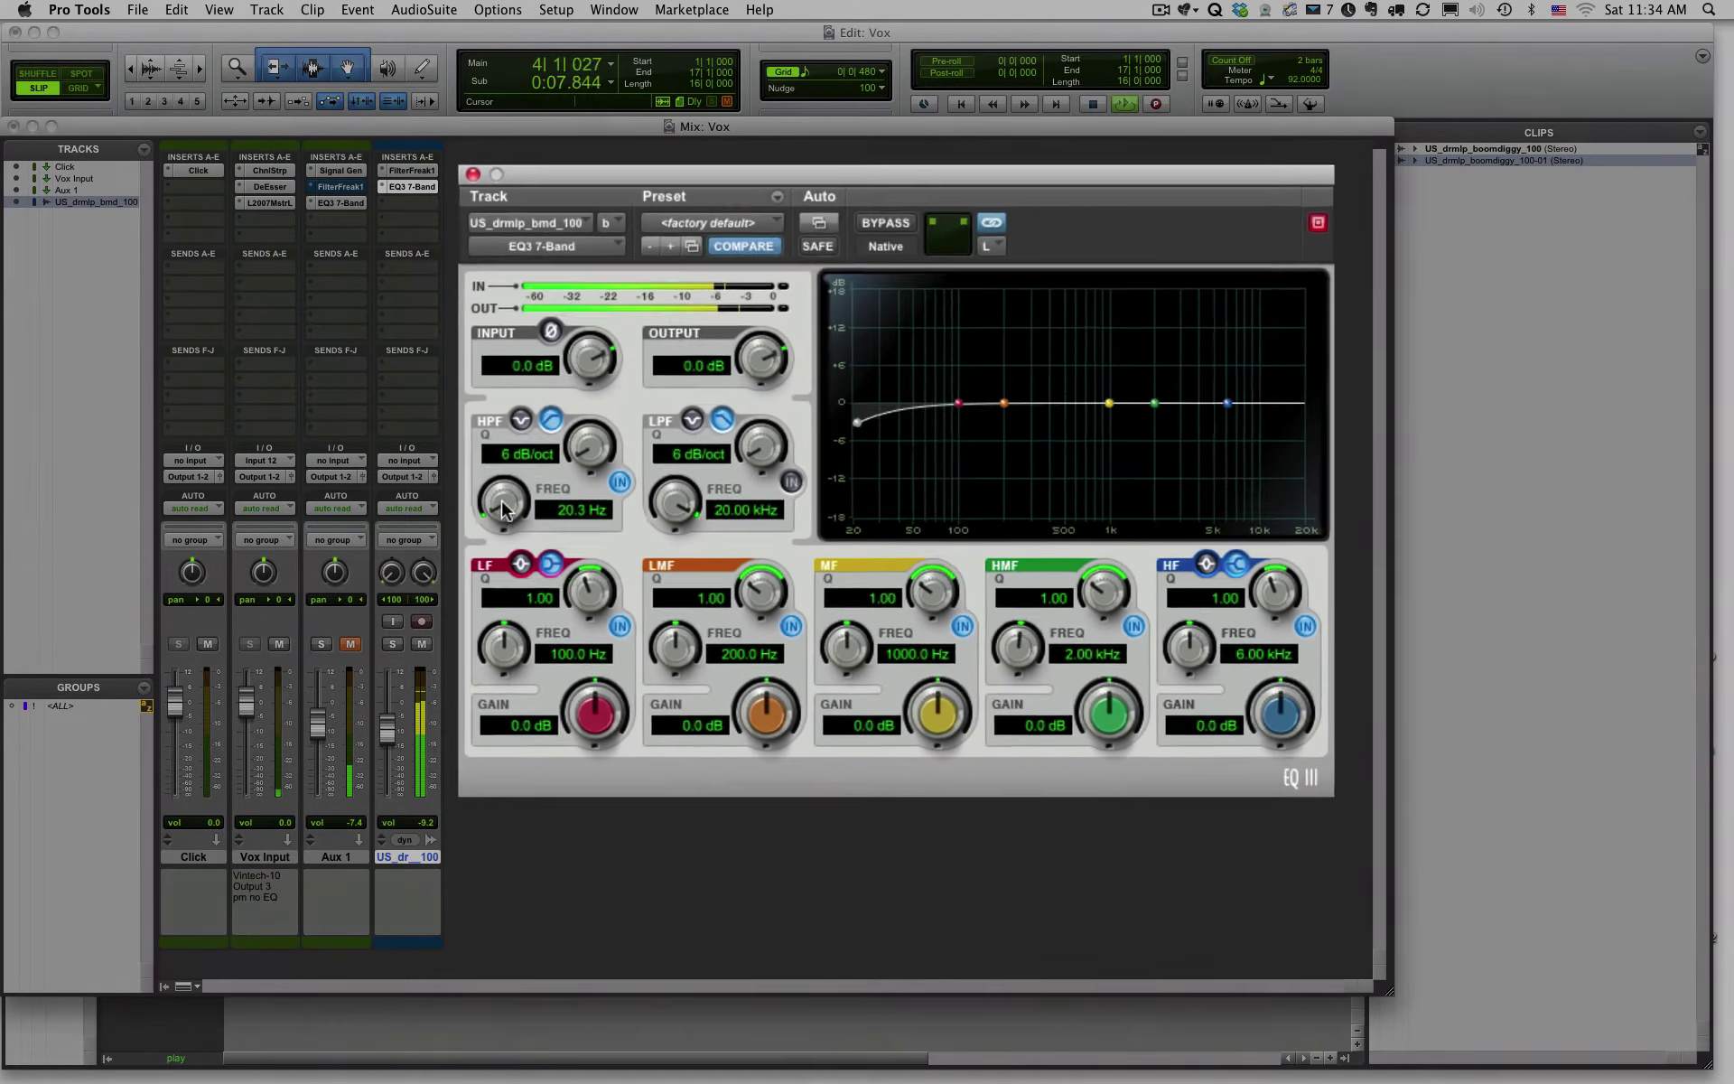
pyautogui.moveTo(623, 504); pyautogui.dragTo(624, 443)
pyautogui.moveTo(487, 423); pyautogui.dragTo(484, 230)
pyautogui.moveTo(464, 456); pyautogui.dragTo(508, 509)
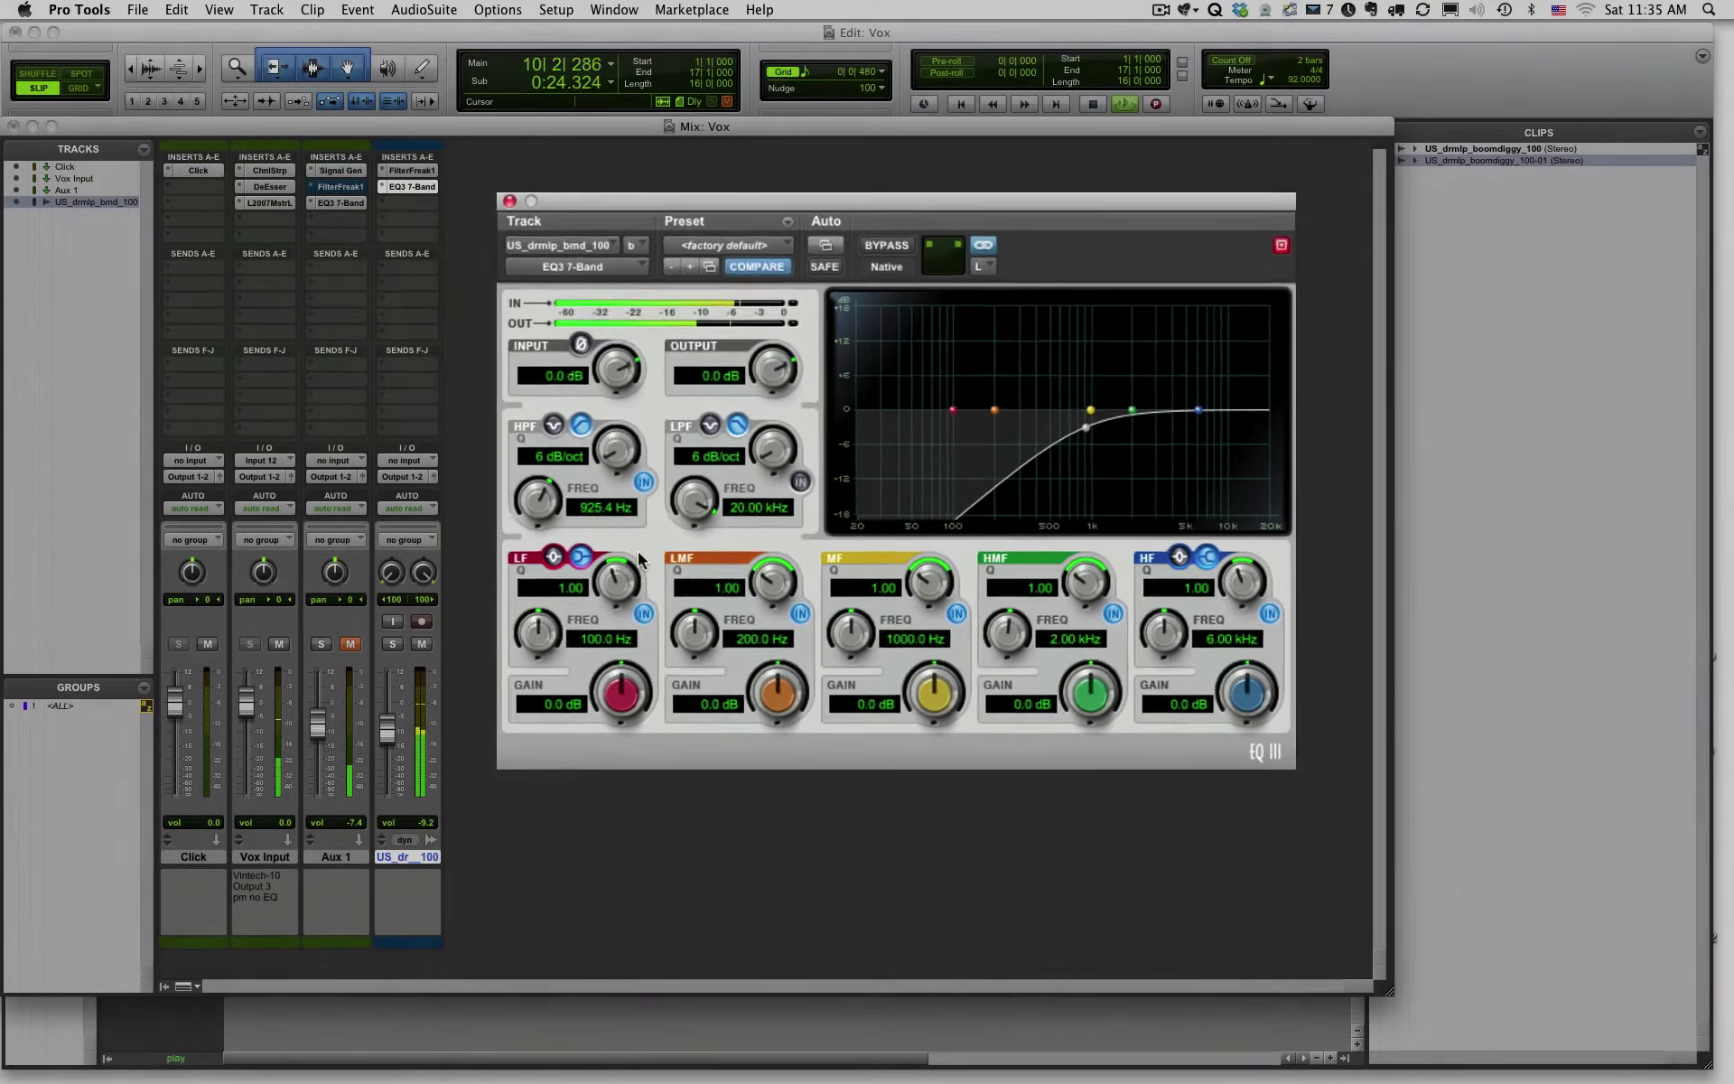
# Steepen the high-pass slope through 12 and 18 to 24 dB/oct.
pyautogui.moveTo(680, 466); pyautogui.dragTo(680, 459)
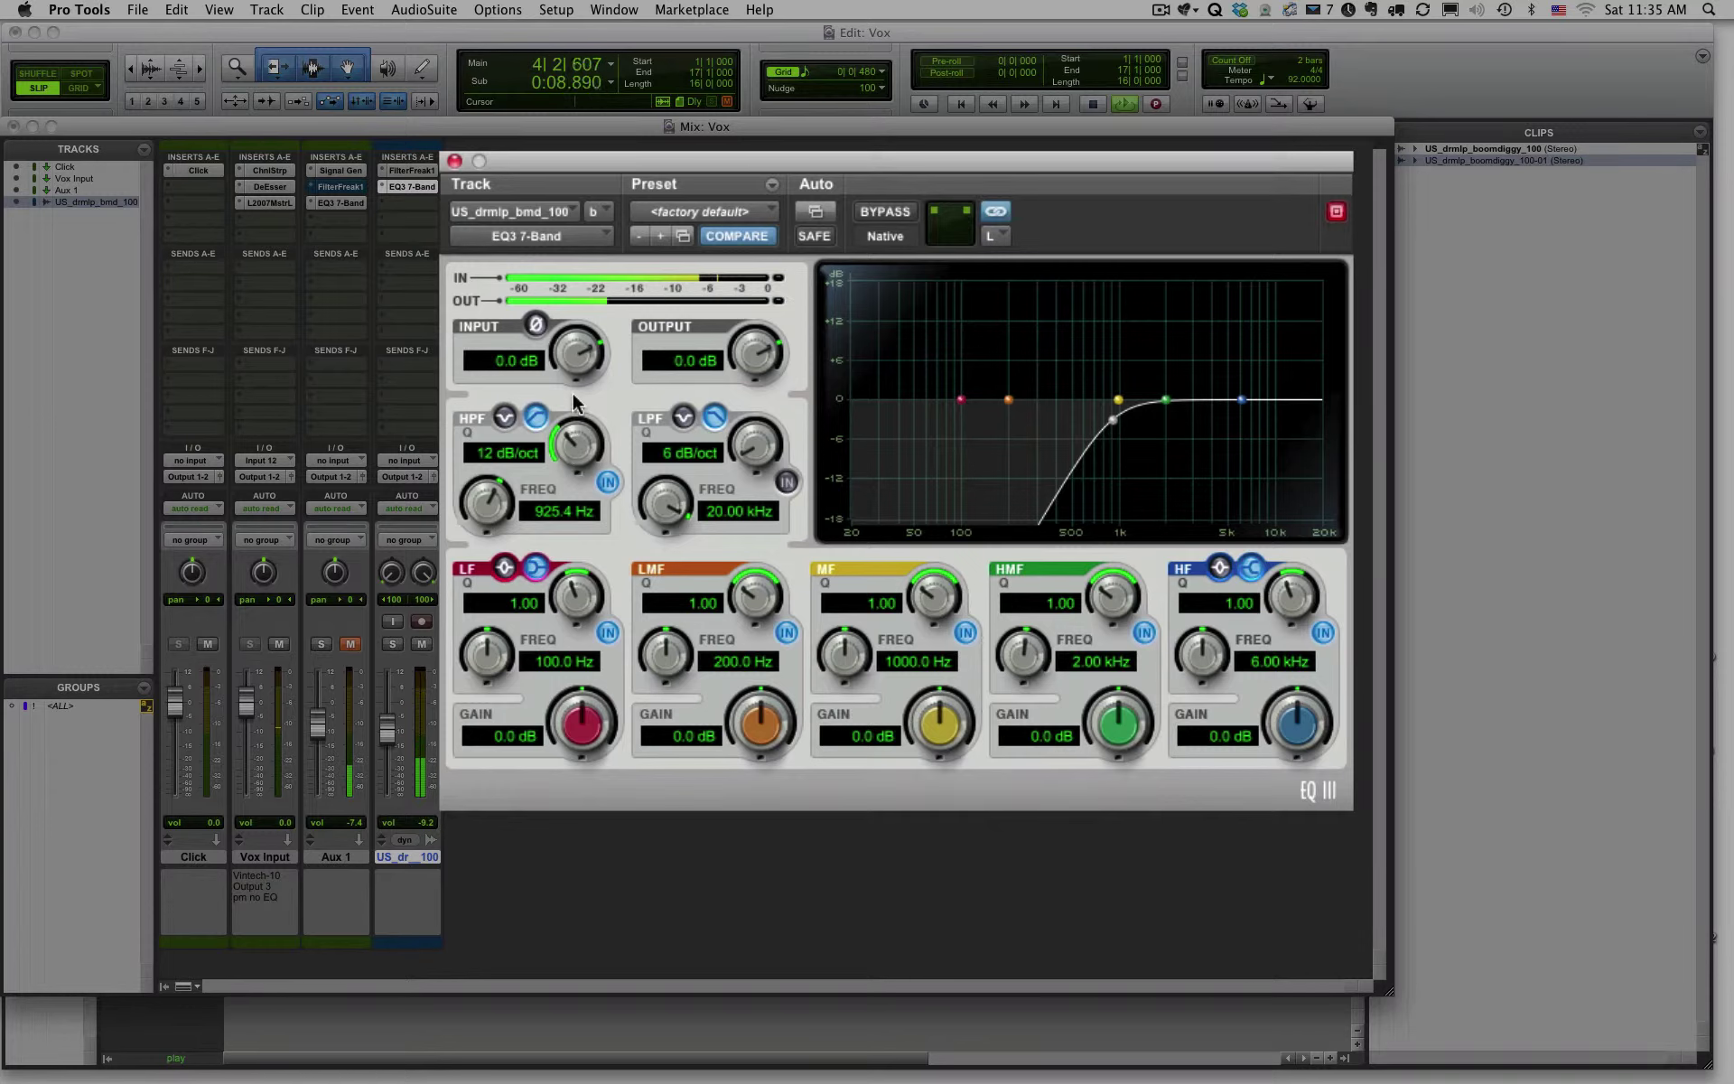
pyautogui.moveTo(575, 404); pyautogui.dragTo(579, 371)
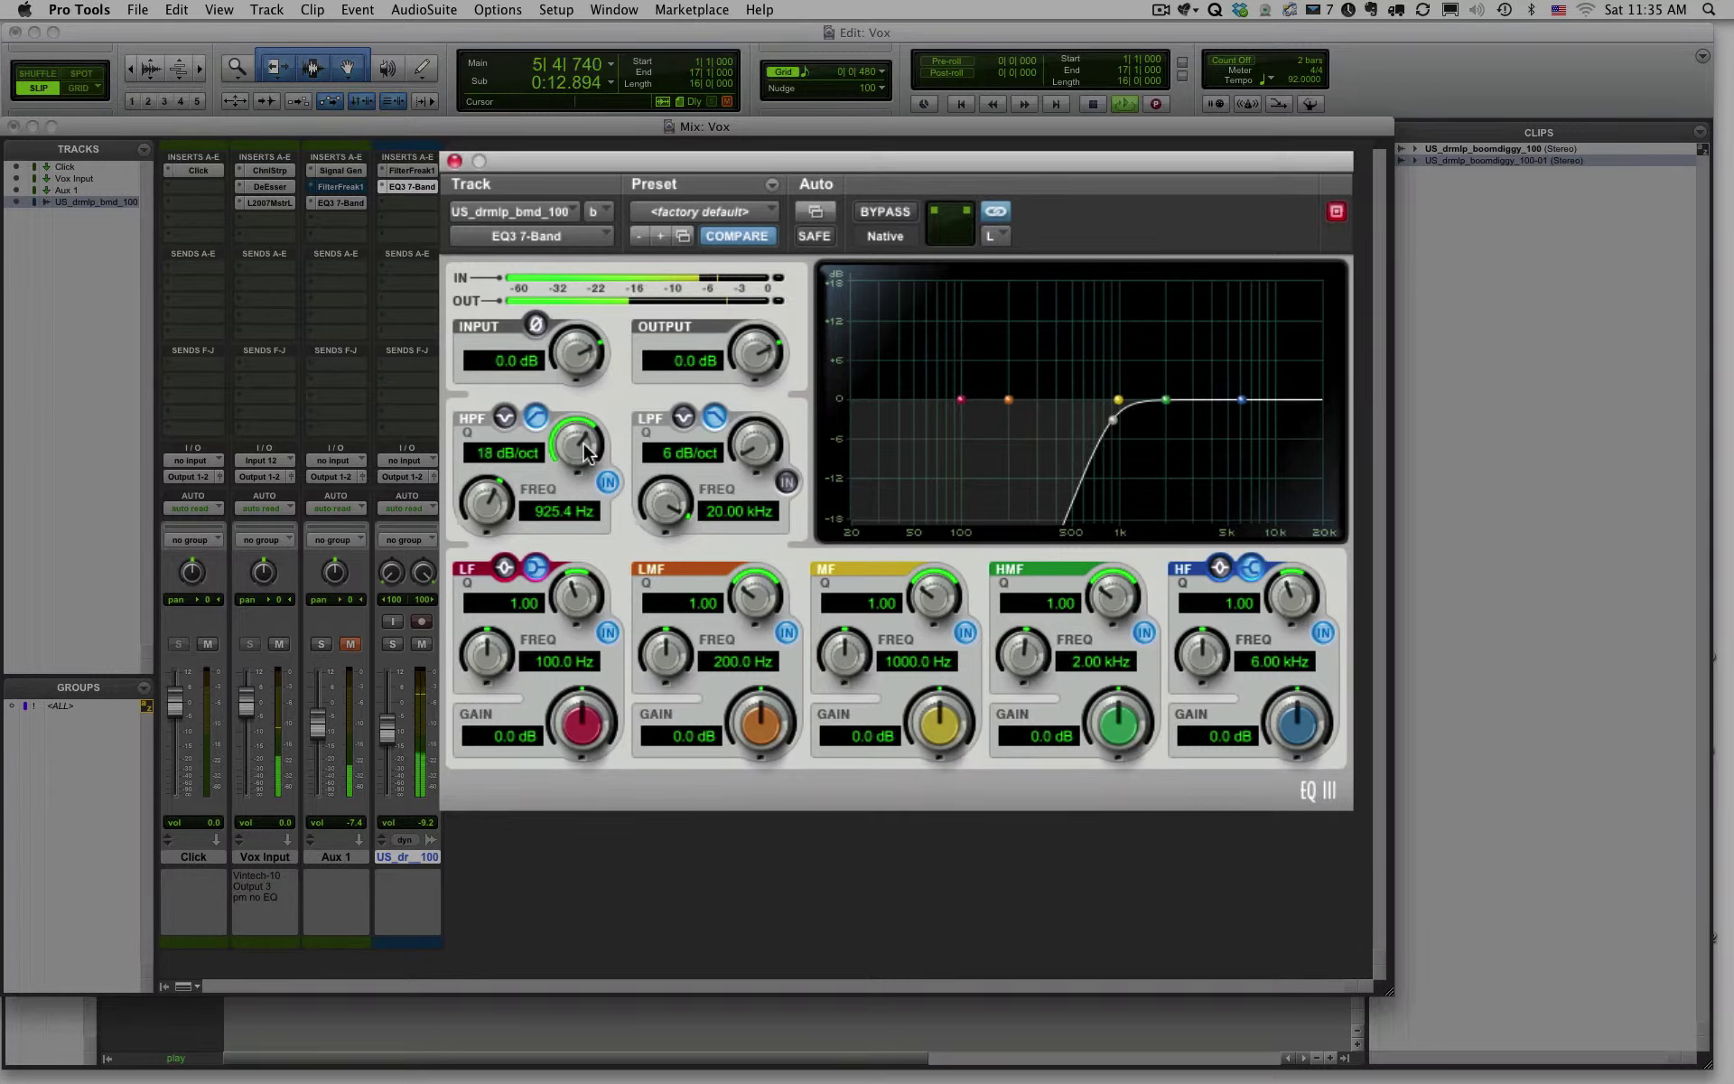
pyautogui.moveTo(592, 447); pyautogui.dragTo(602, 375)
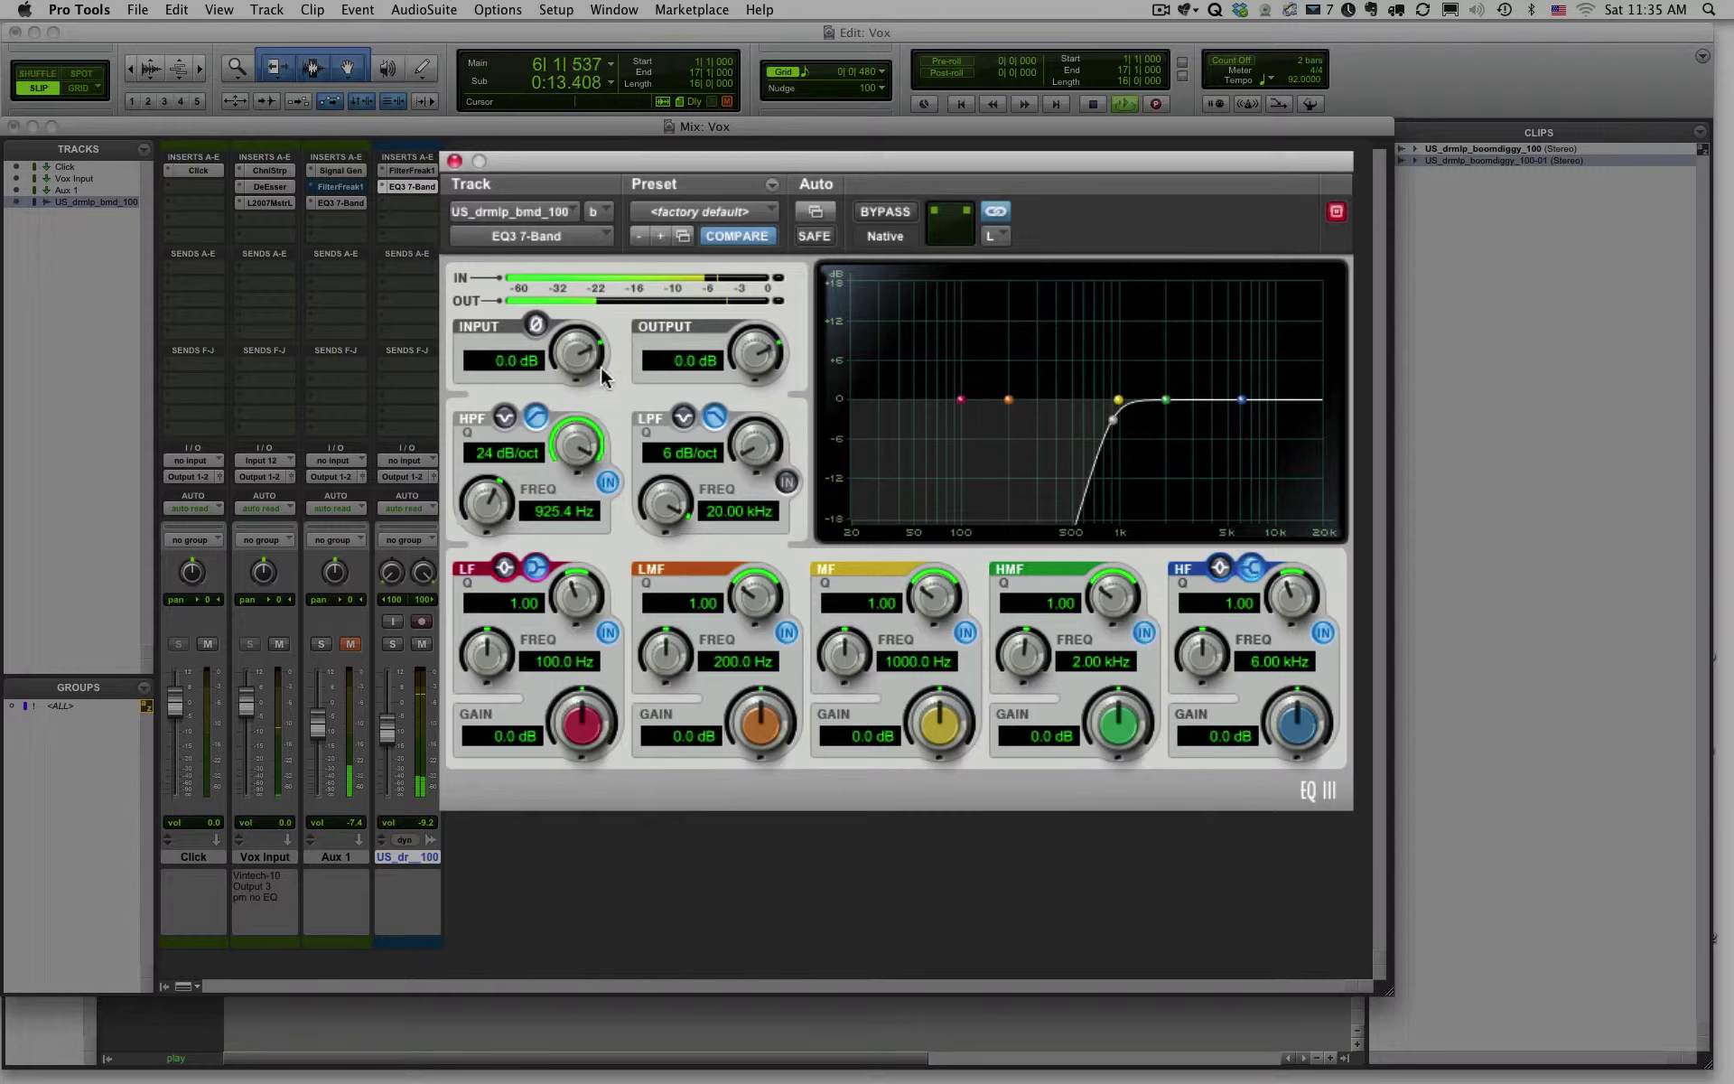
# Add a 24 dB/oct low-pass at 1.83 kHz and raise the high-pass to 1.12 kHz.
pyautogui.click(787, 483)
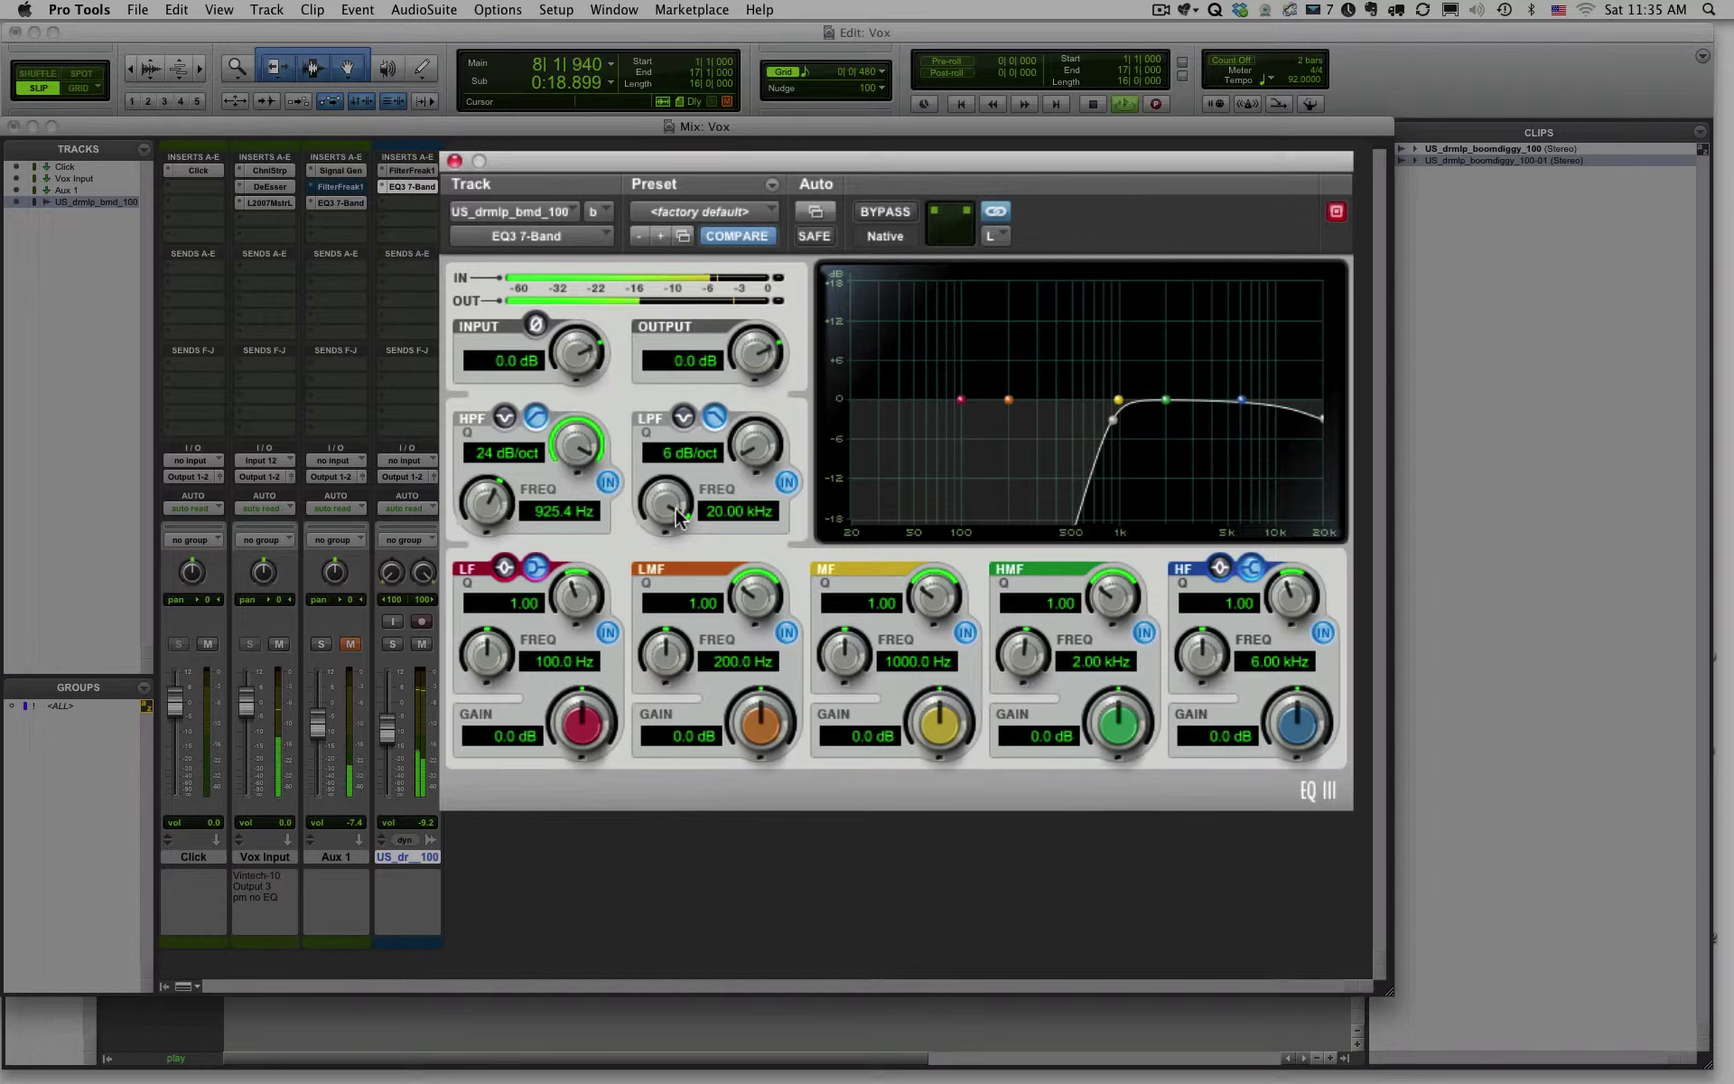
pyautogui.moveTo(670, 513); pyautogui.dragTo(685, 752)
pyautogui.moveTo(751, 447); pyautogui.dragTo(786, 256)
pyautogui.moveTo(734, 452); pyautogui.dragTo(775, 342)
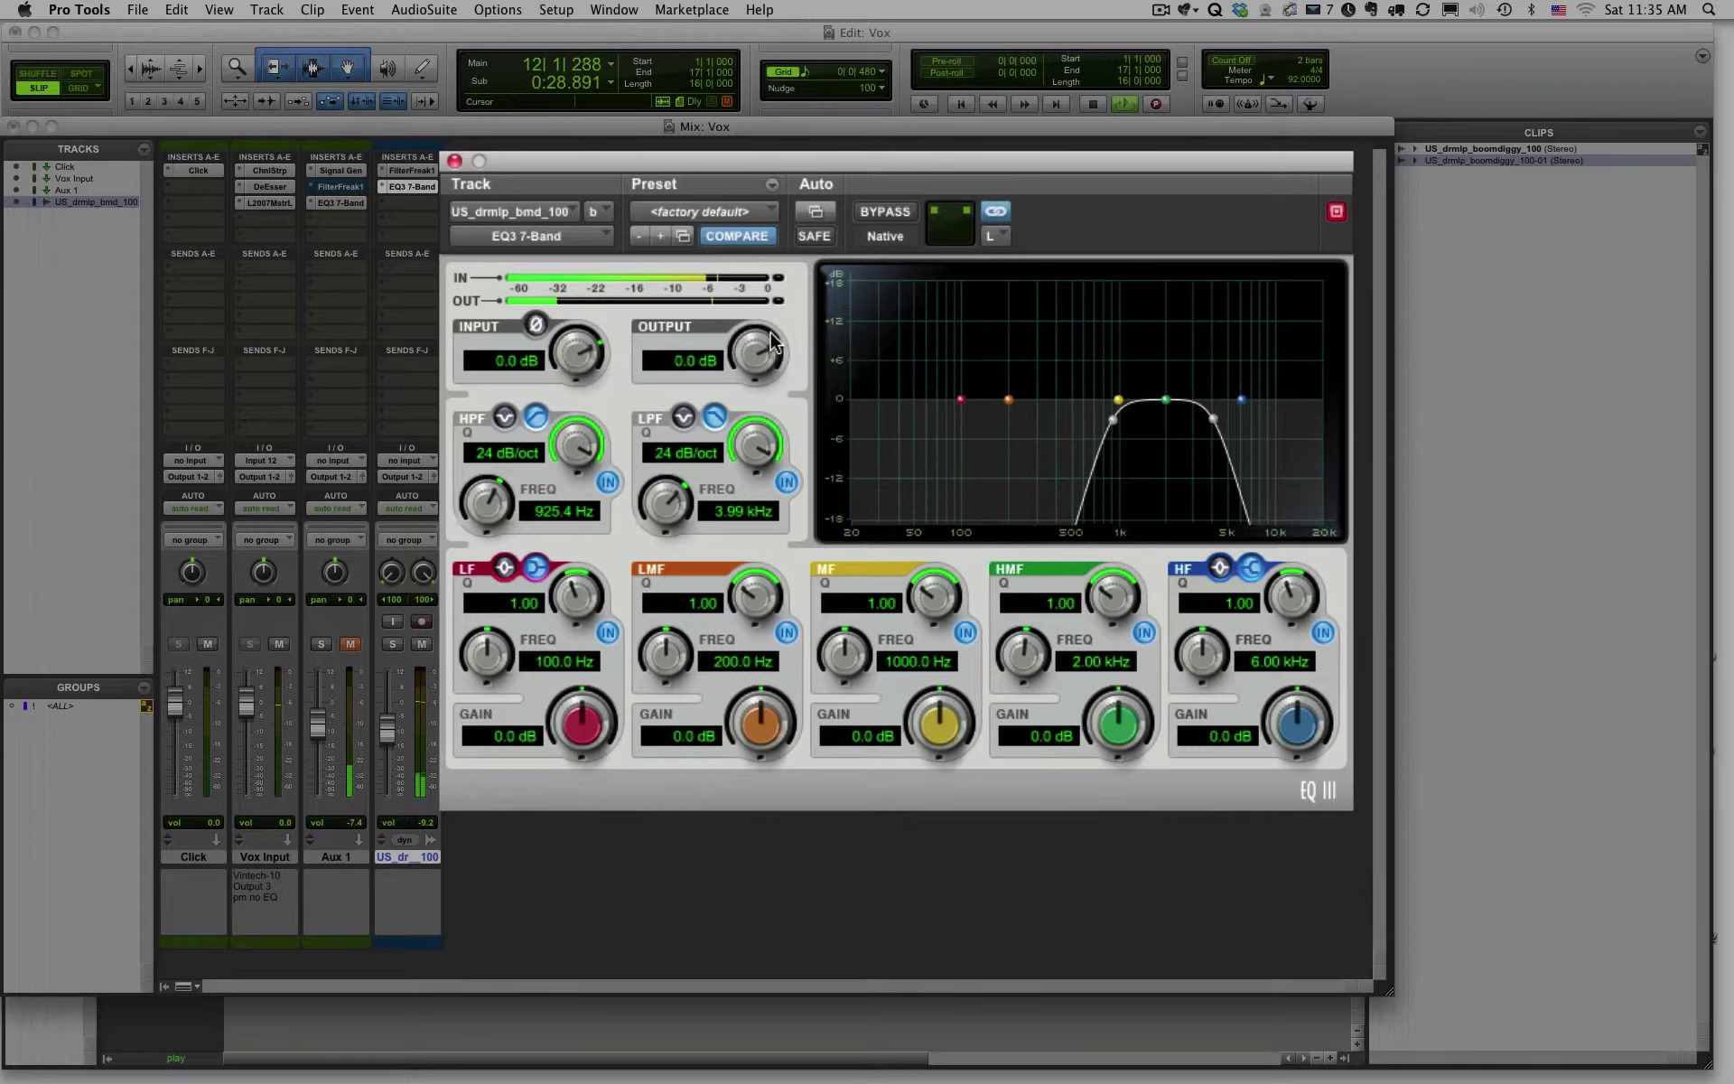
pyautogui.moveTo(676, 498); pyautogui.dragTo(668, 655)
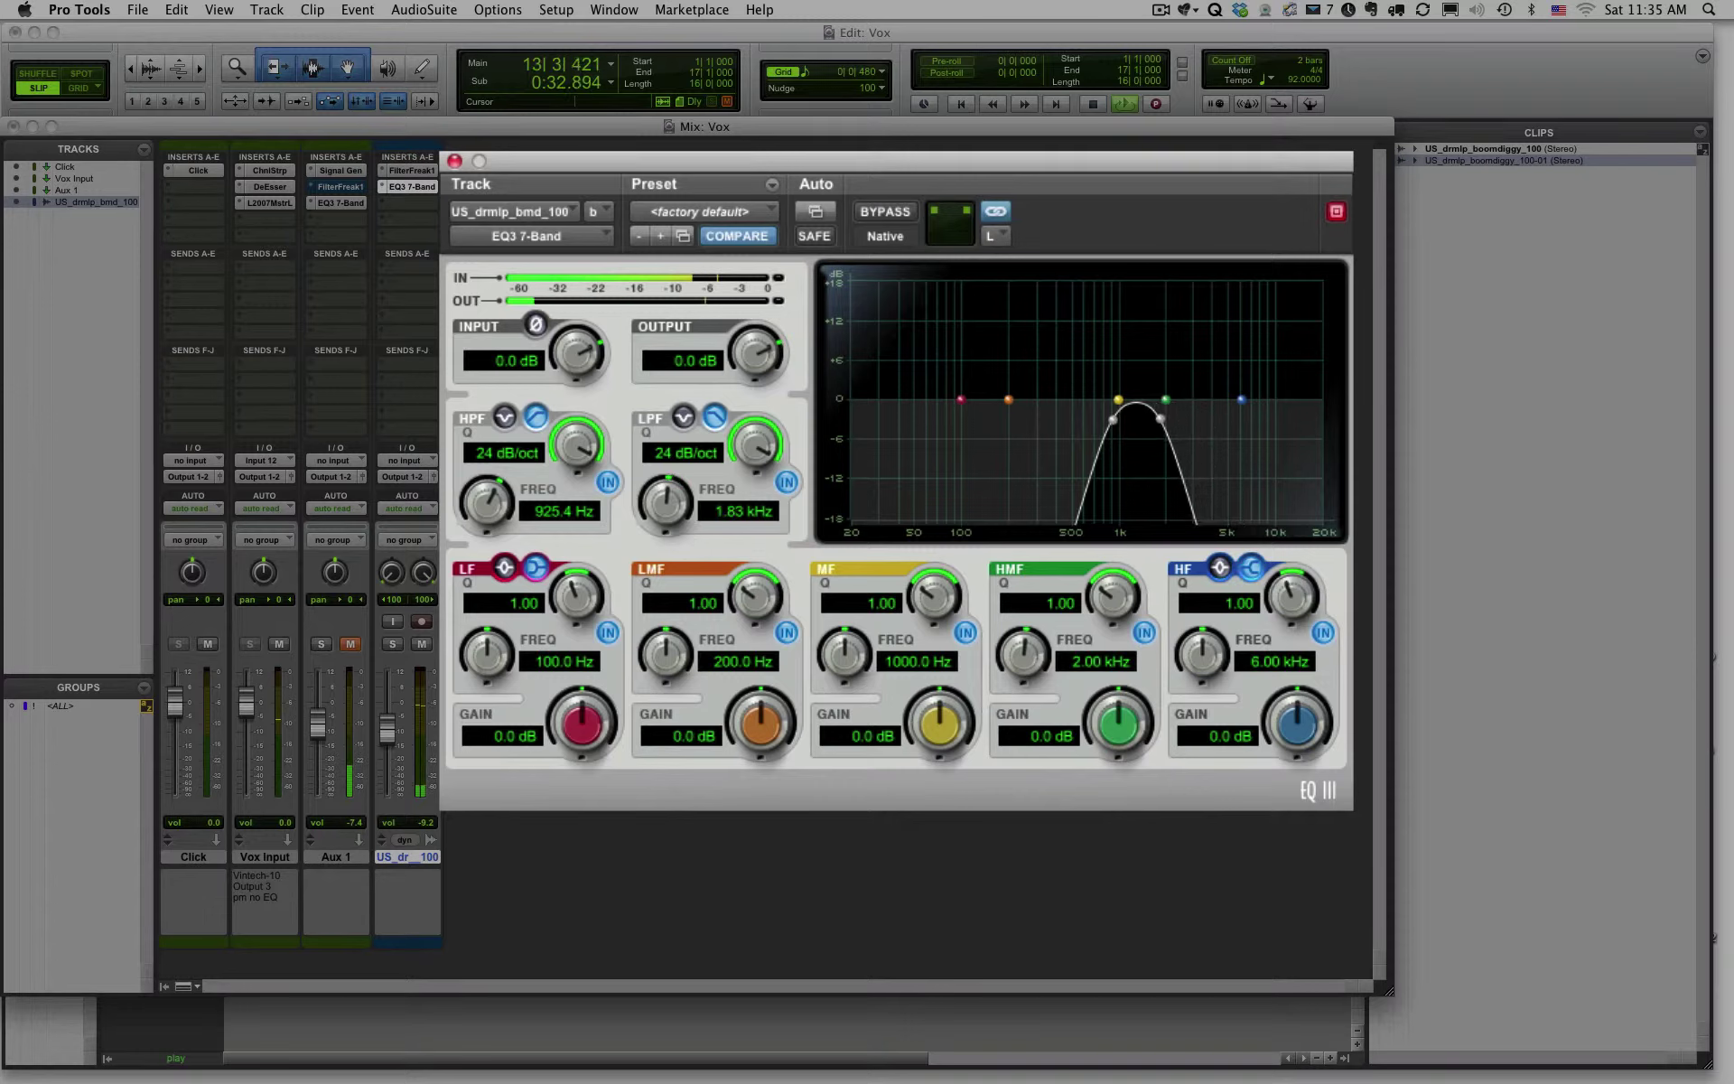
pyautogui.moveTo(492, 510); pyautogui.dragTo(489, 501)
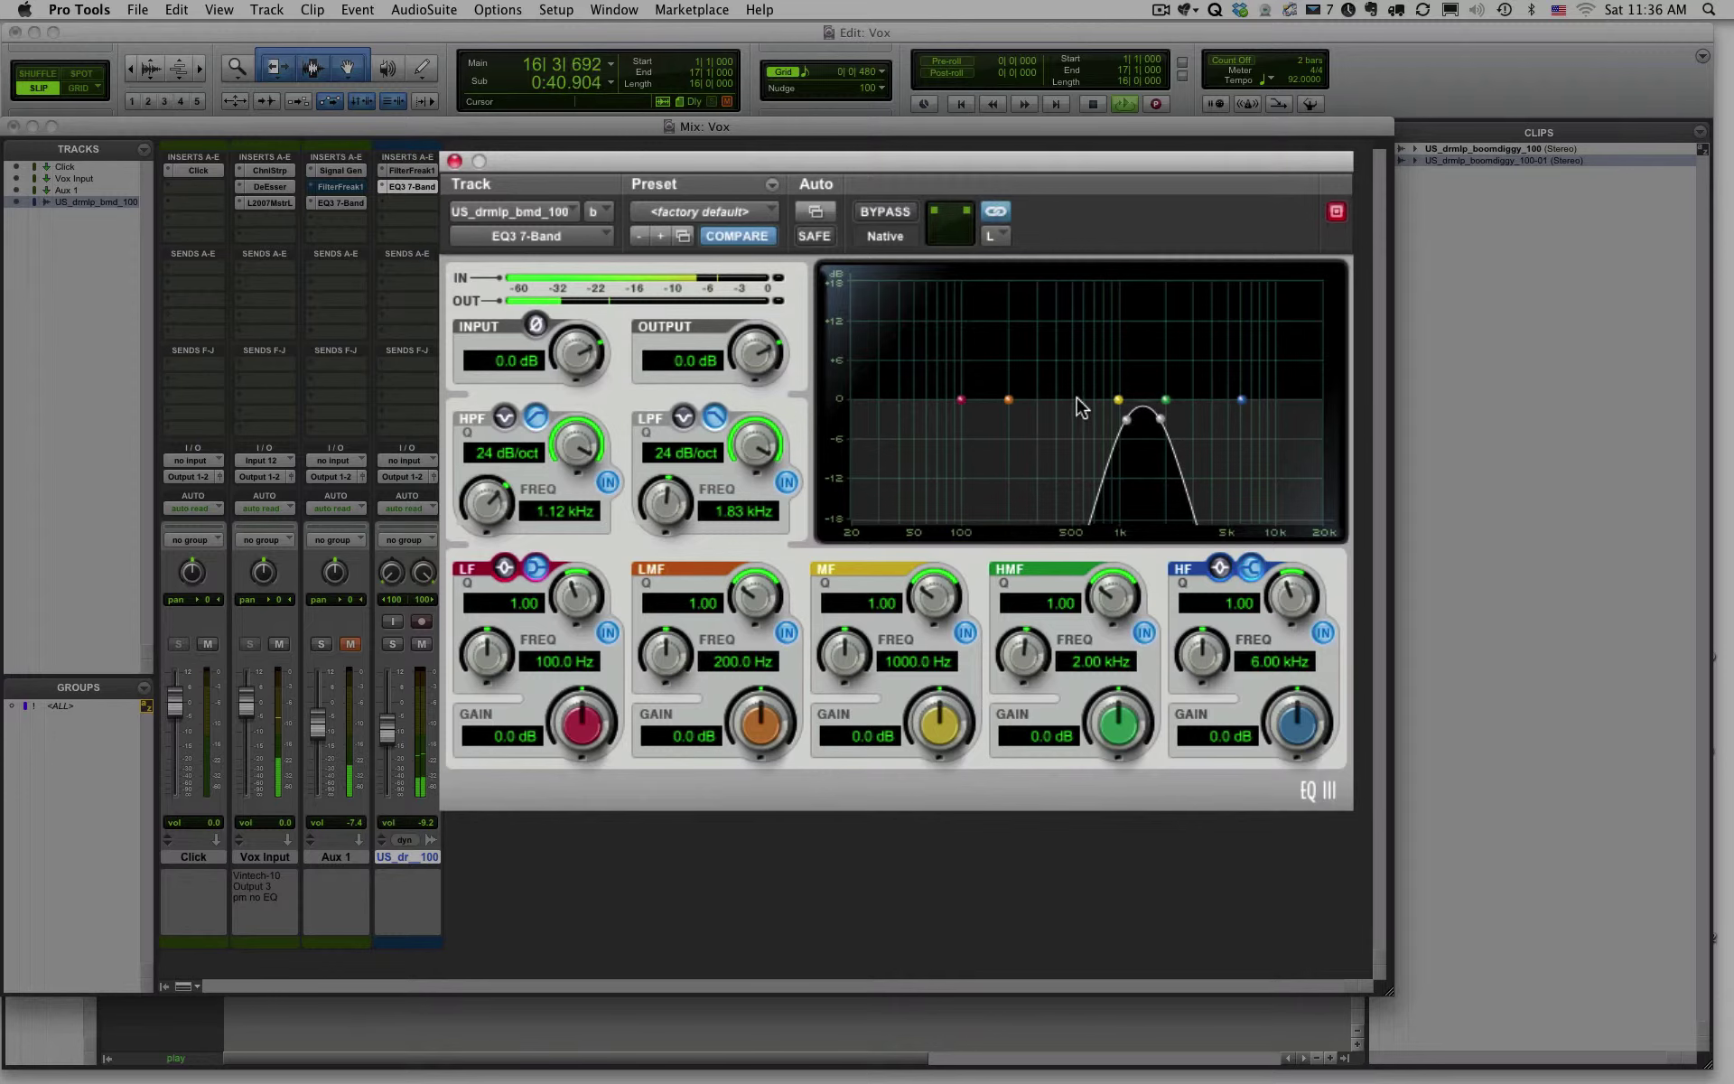
# Sweep the bandpass downward until it sits between 64.3 Hz and 138.1 Hz.
pyautogui.moveTo(749, 169); pyautogui.dragTo(854, 94)
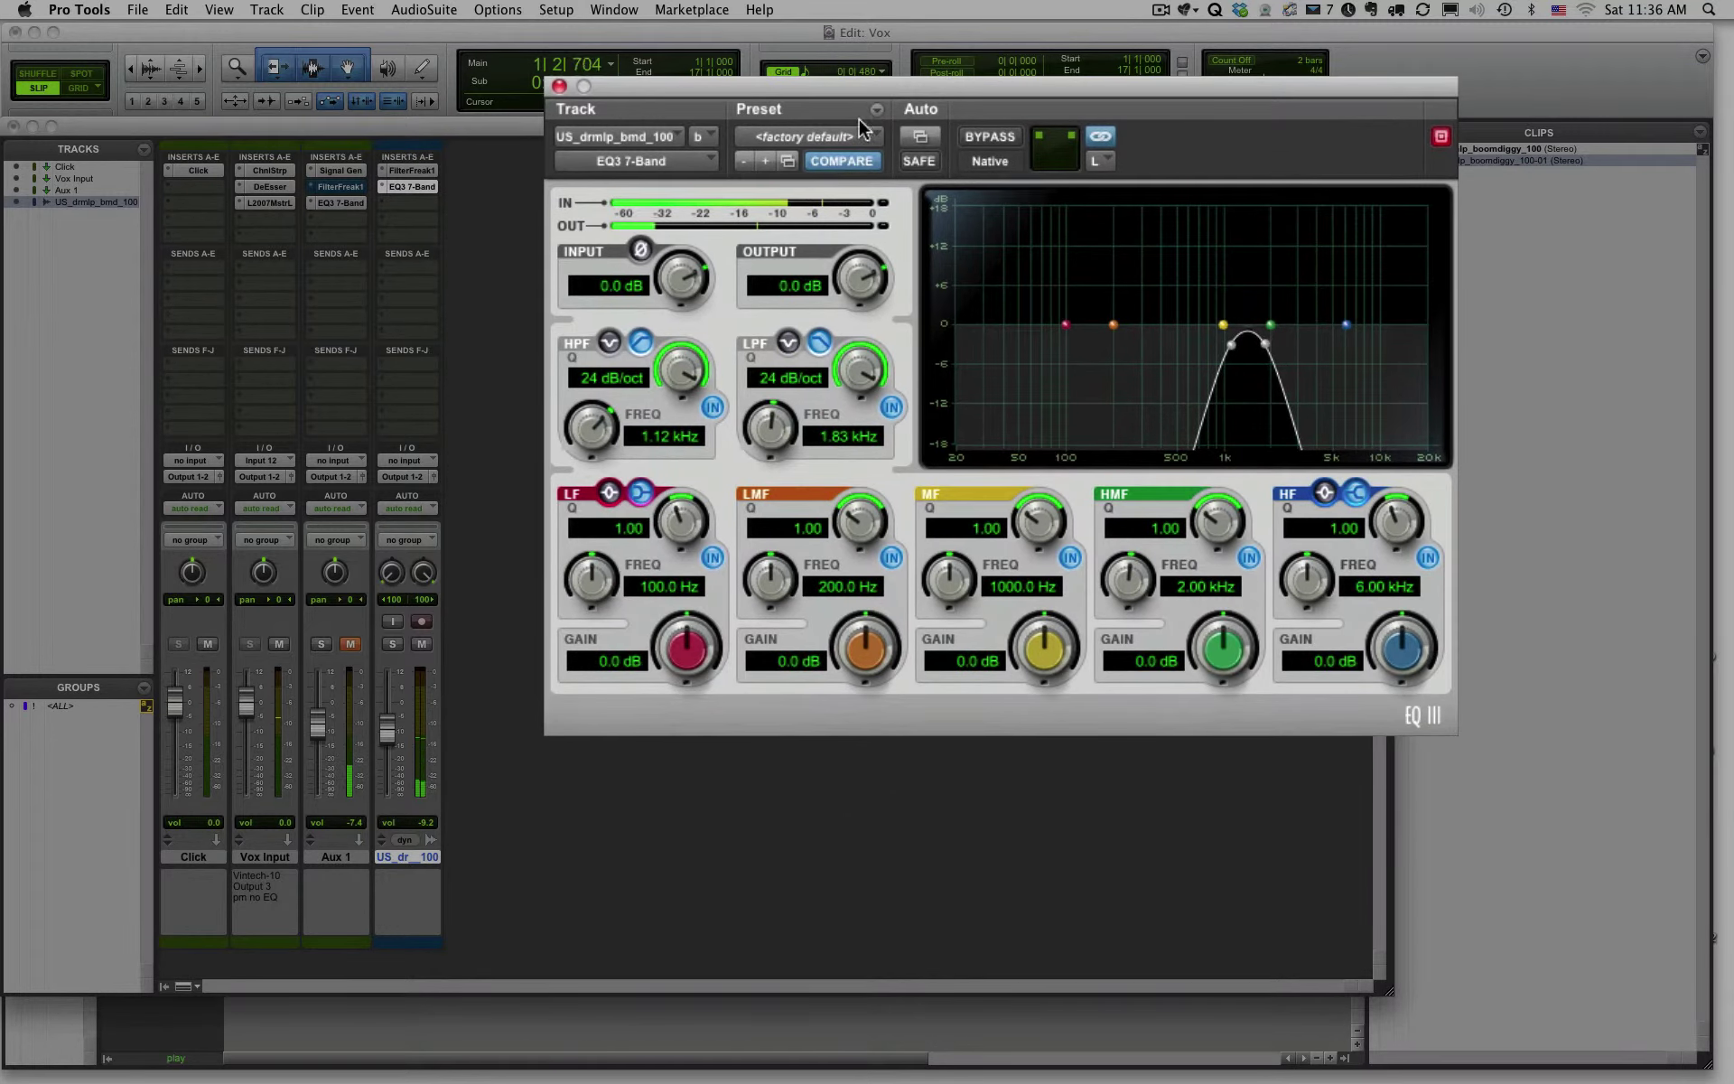
pyautogui.moveTo(597, 434); pyautogui.dragTo(600, 475)
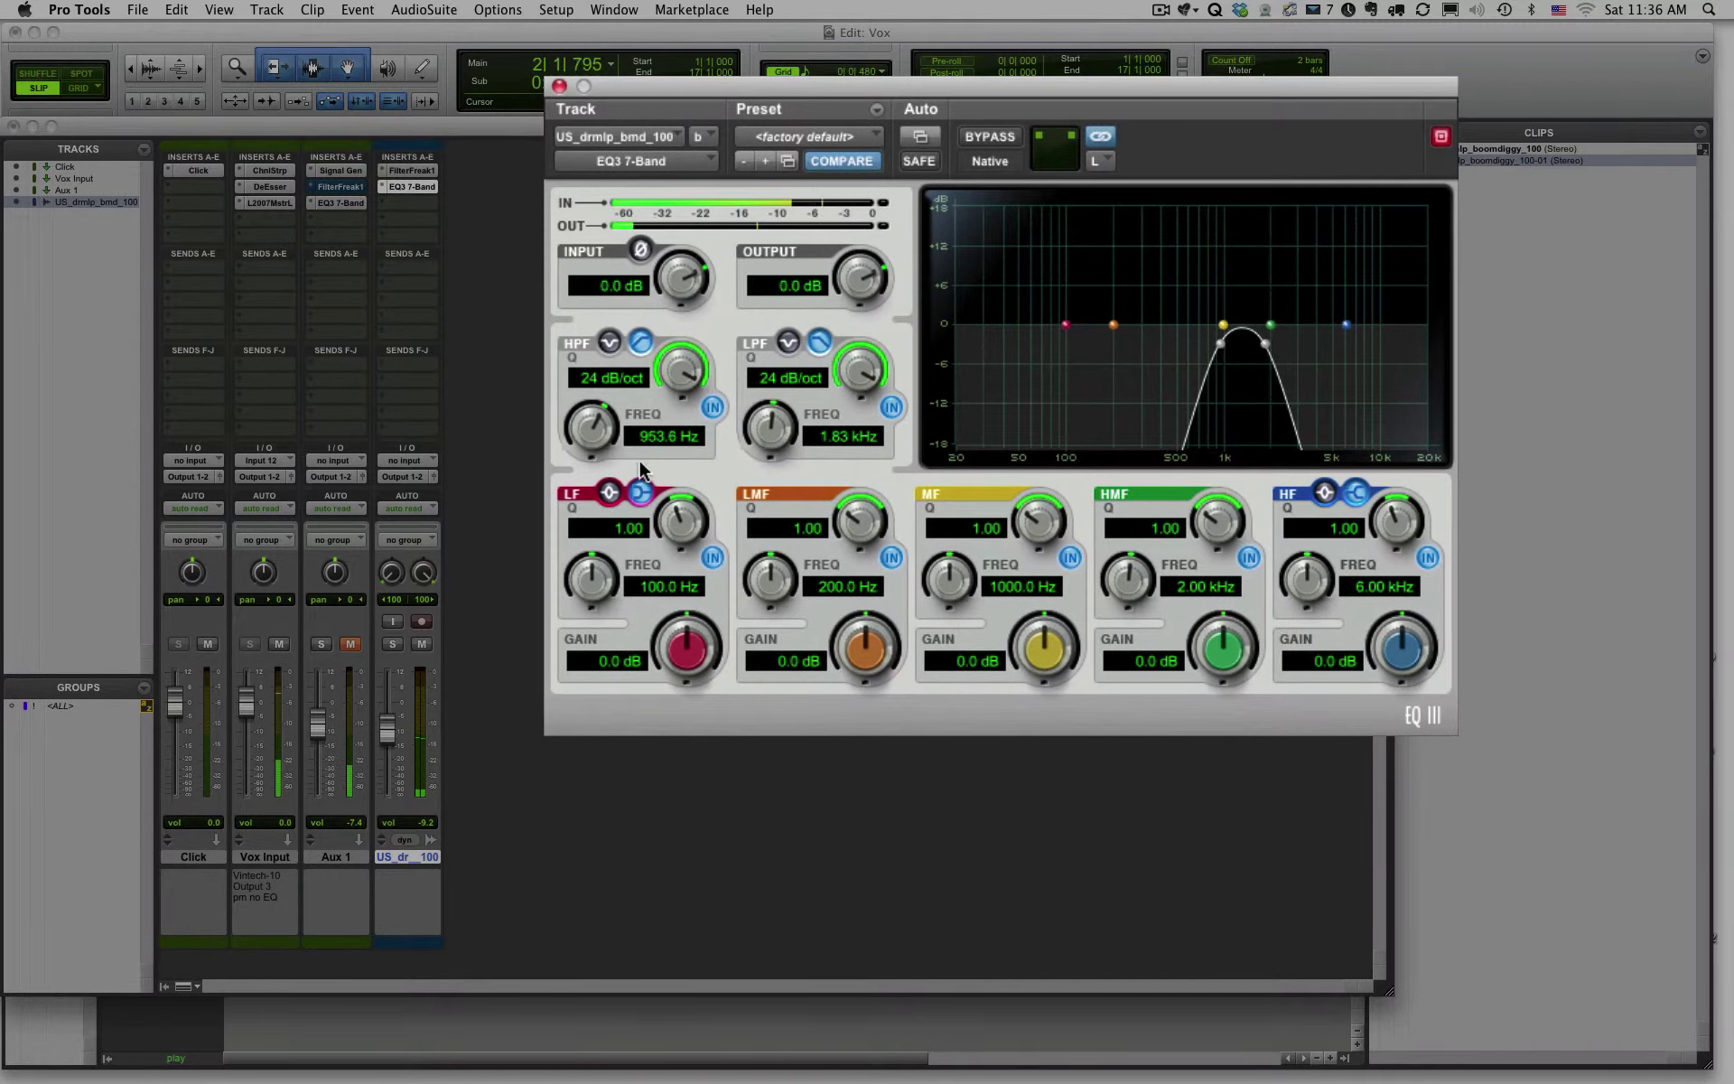
pyautogui.moveTo(770, 422); pyautogui.dragTo(769, 450)
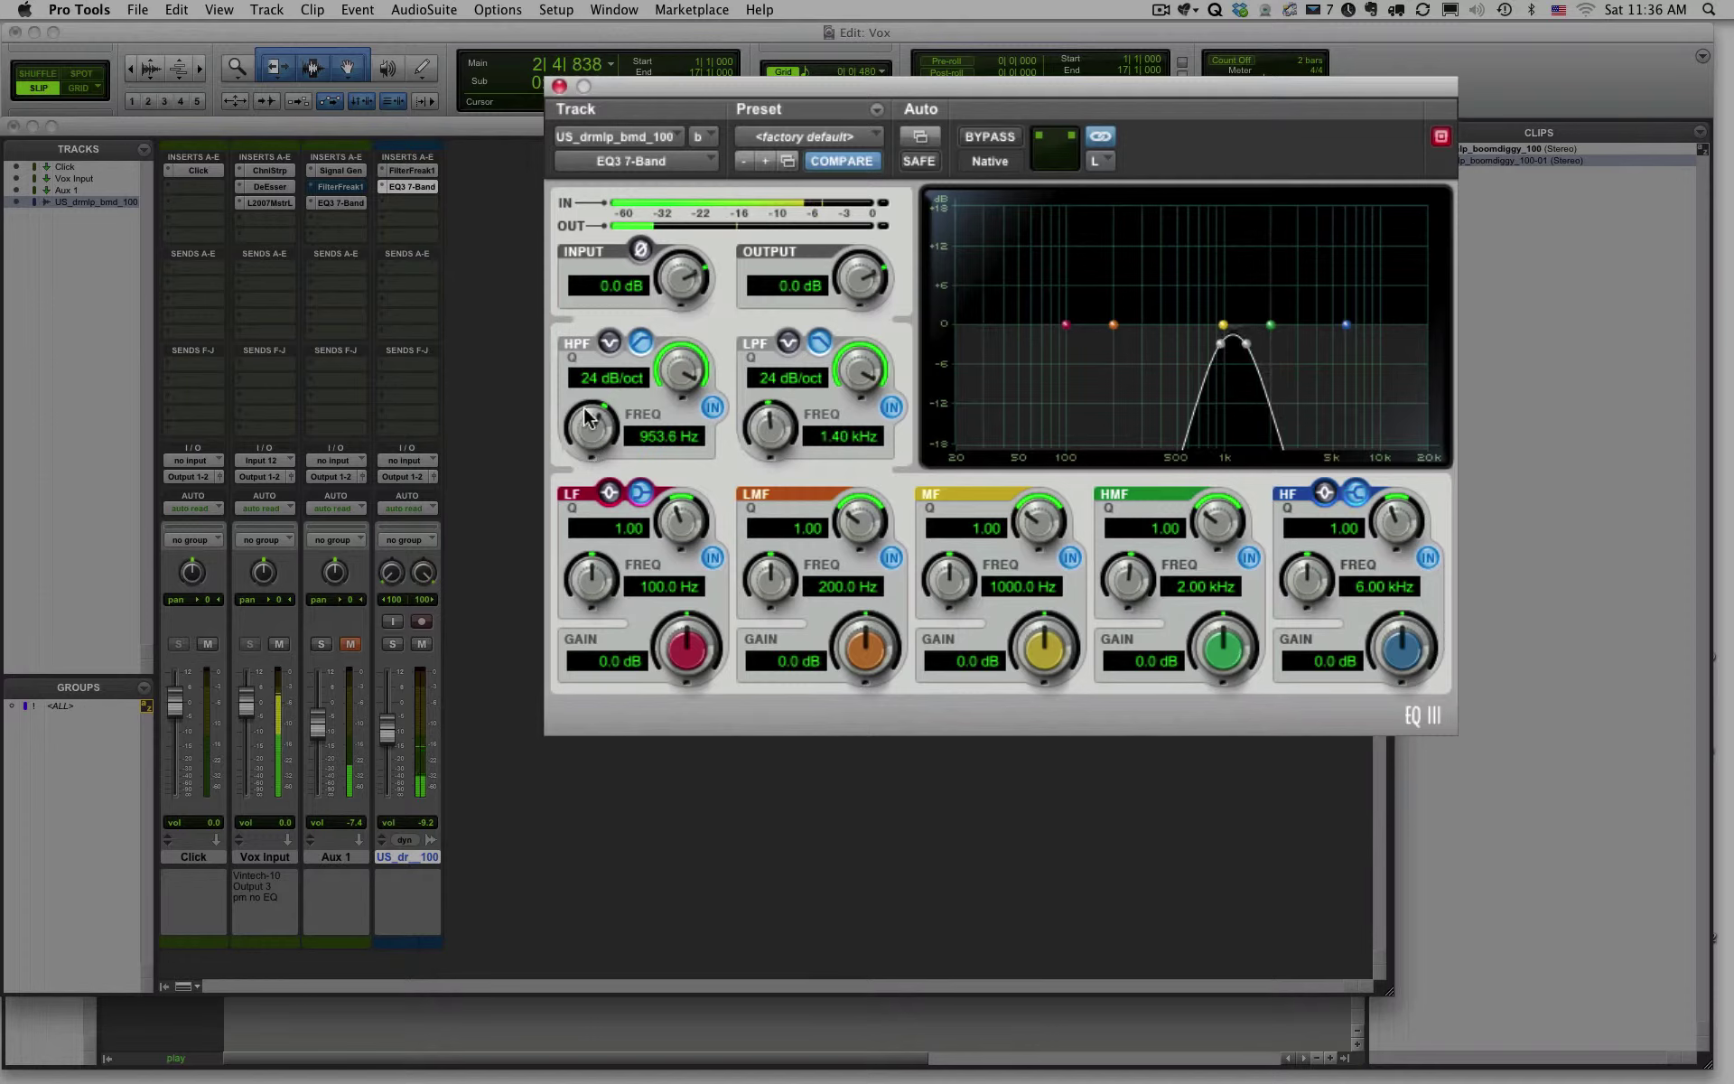
pyautogui.moveTo(592, 432); pyautogui.dragTo(593, 450)
pyautogui.moveTo(778, 420); pyautogui.dragTo(781, 452)
pyautogui.moveTo(599, 419); pyautogui.dragTo(619, 493)
pyautogui.moveTo(782, 423); pyautogui.dragTo(785, 475)
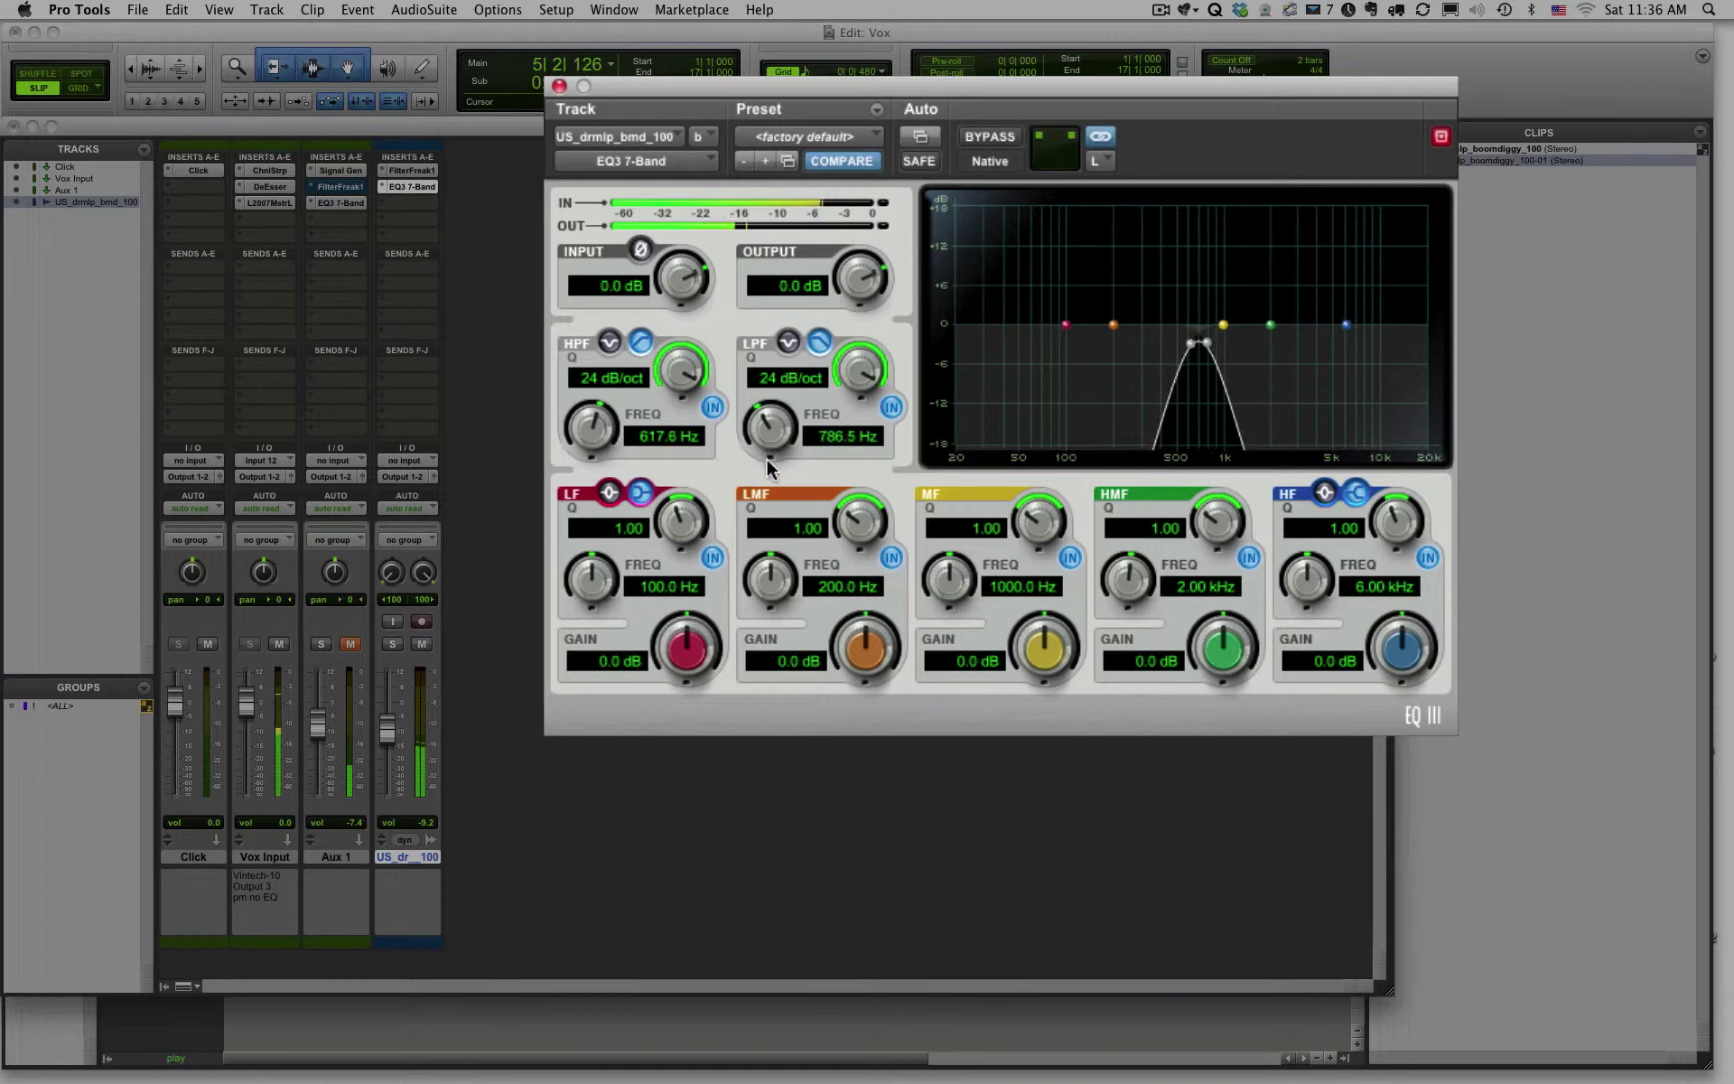
pyautogui.moveTo(602, 420); pyautogui.dragTo(619, 522)
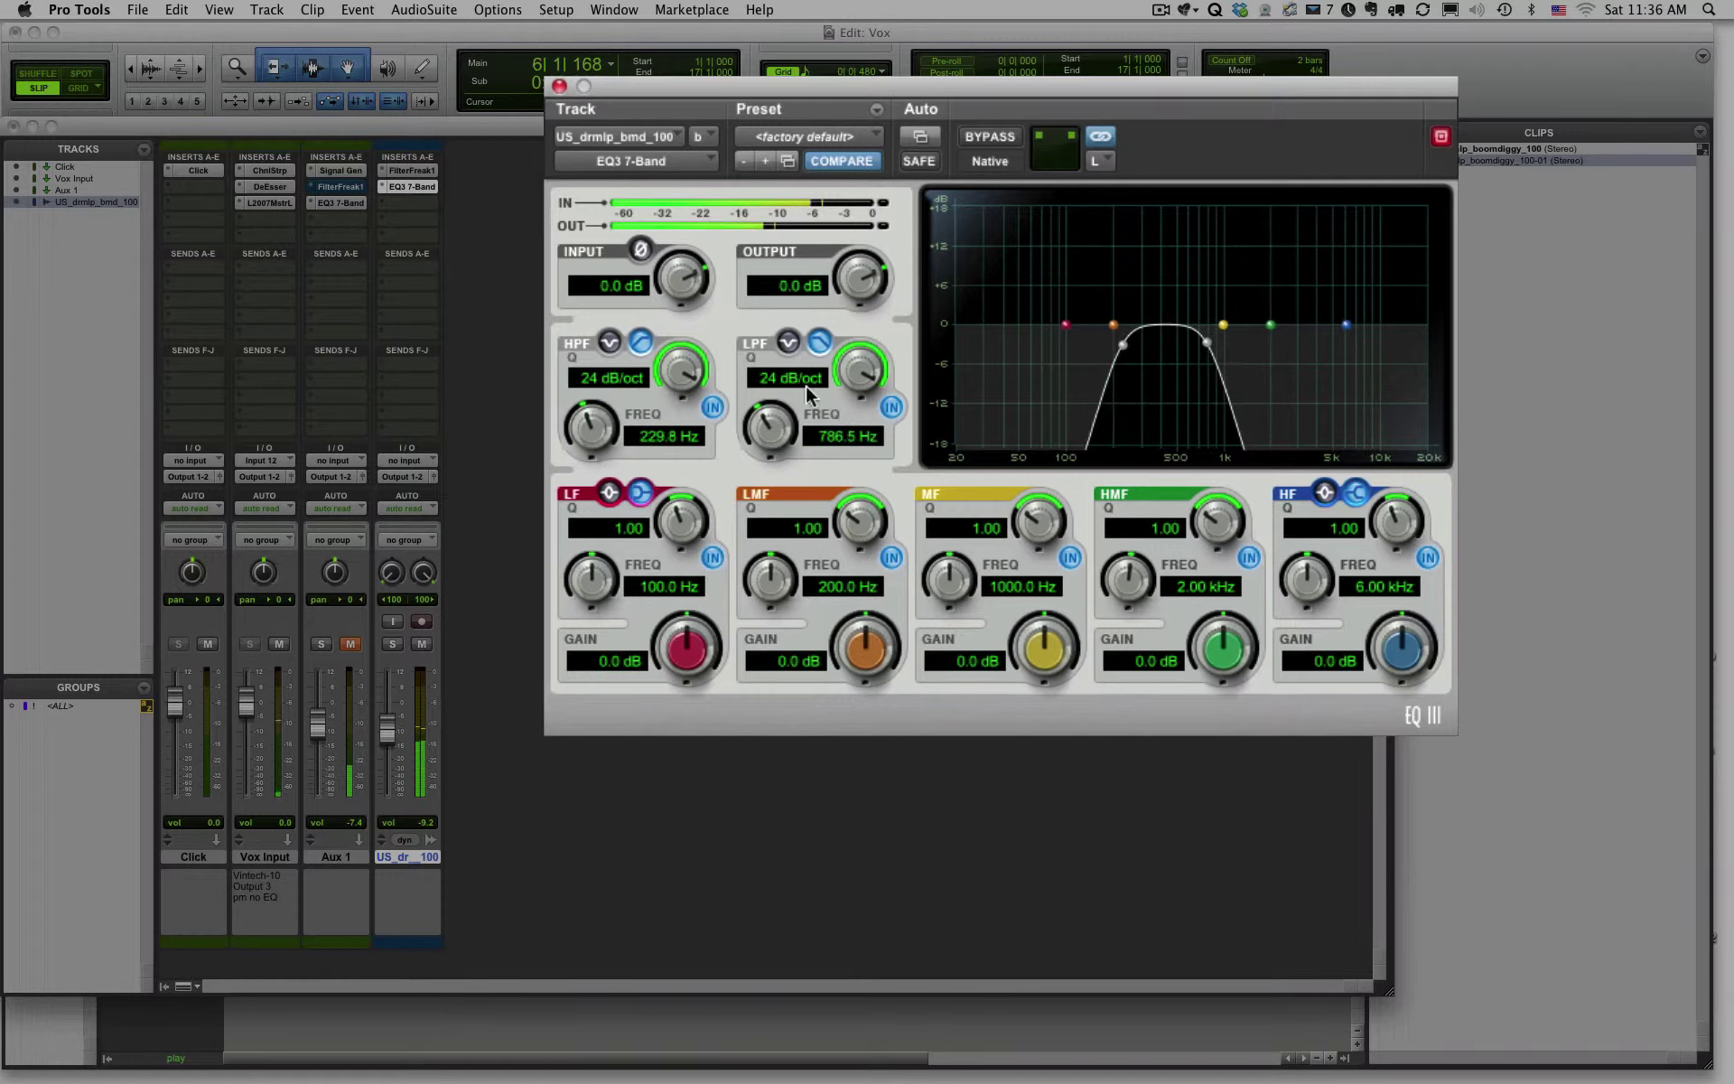
pyautogui.moveTo(782, 420); pyautogui.dragTo(779, 479)
pyautogui.moveTo(594, 431); pyautogui.dragTo(599, 507)
pyautogui.moveTo(770, 429); pyautogui.dragTo(766, 542)
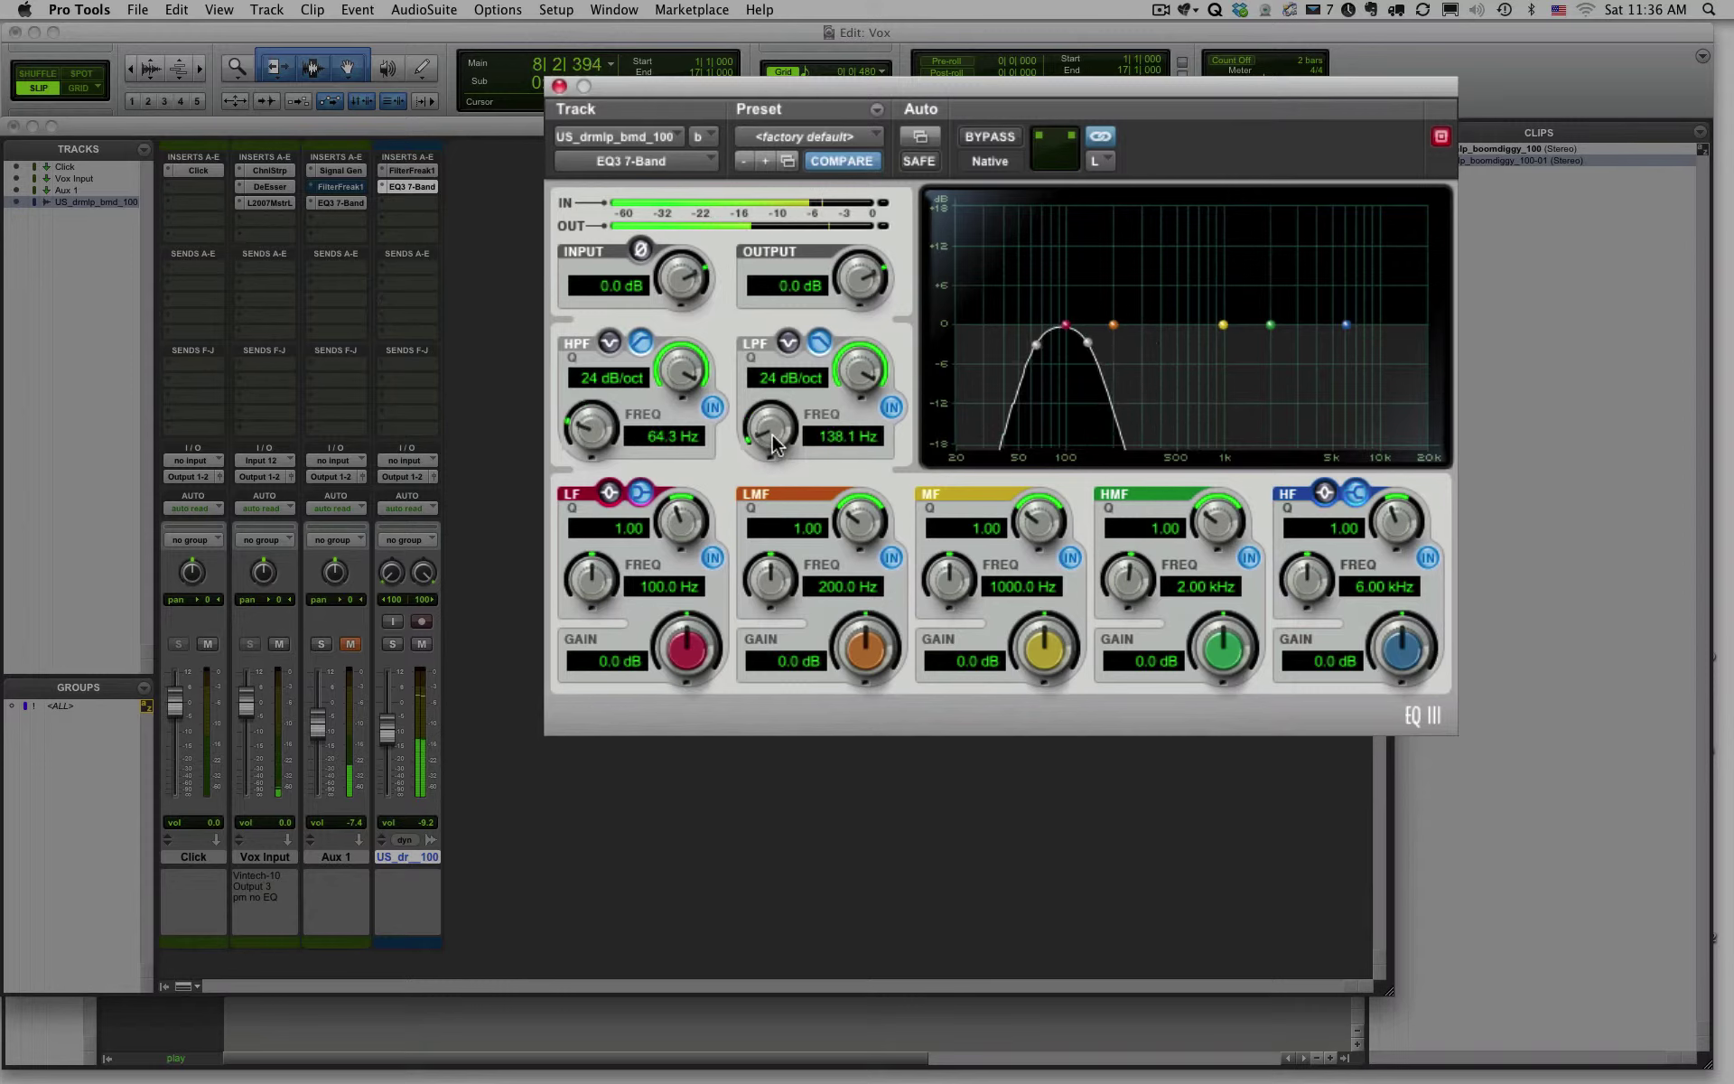
# Sweep the bandpass up into the highs, between 8.00 kHz and 12.78 kHz.
pyautogui.moveTo(769, 447); pyautogui.dragTo(811, 222)
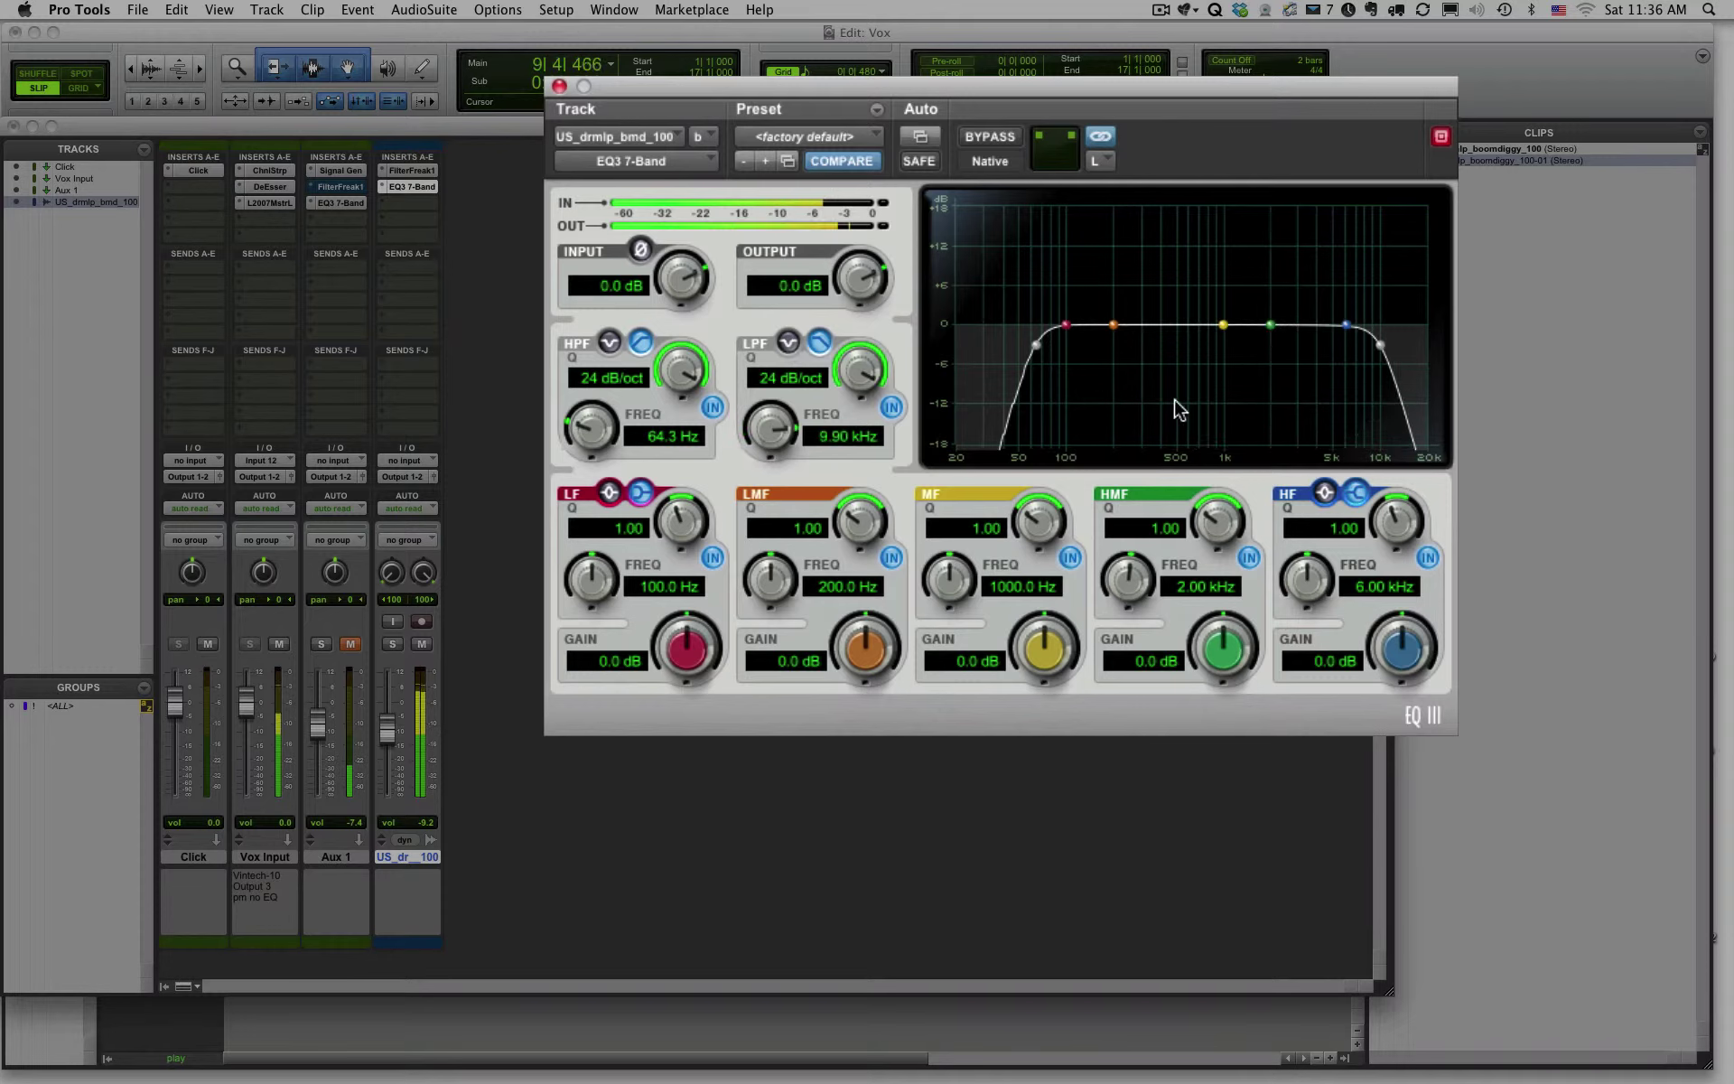
pyautogui.moveTo(591, 429); pyautogui.dragTo(605, 173)
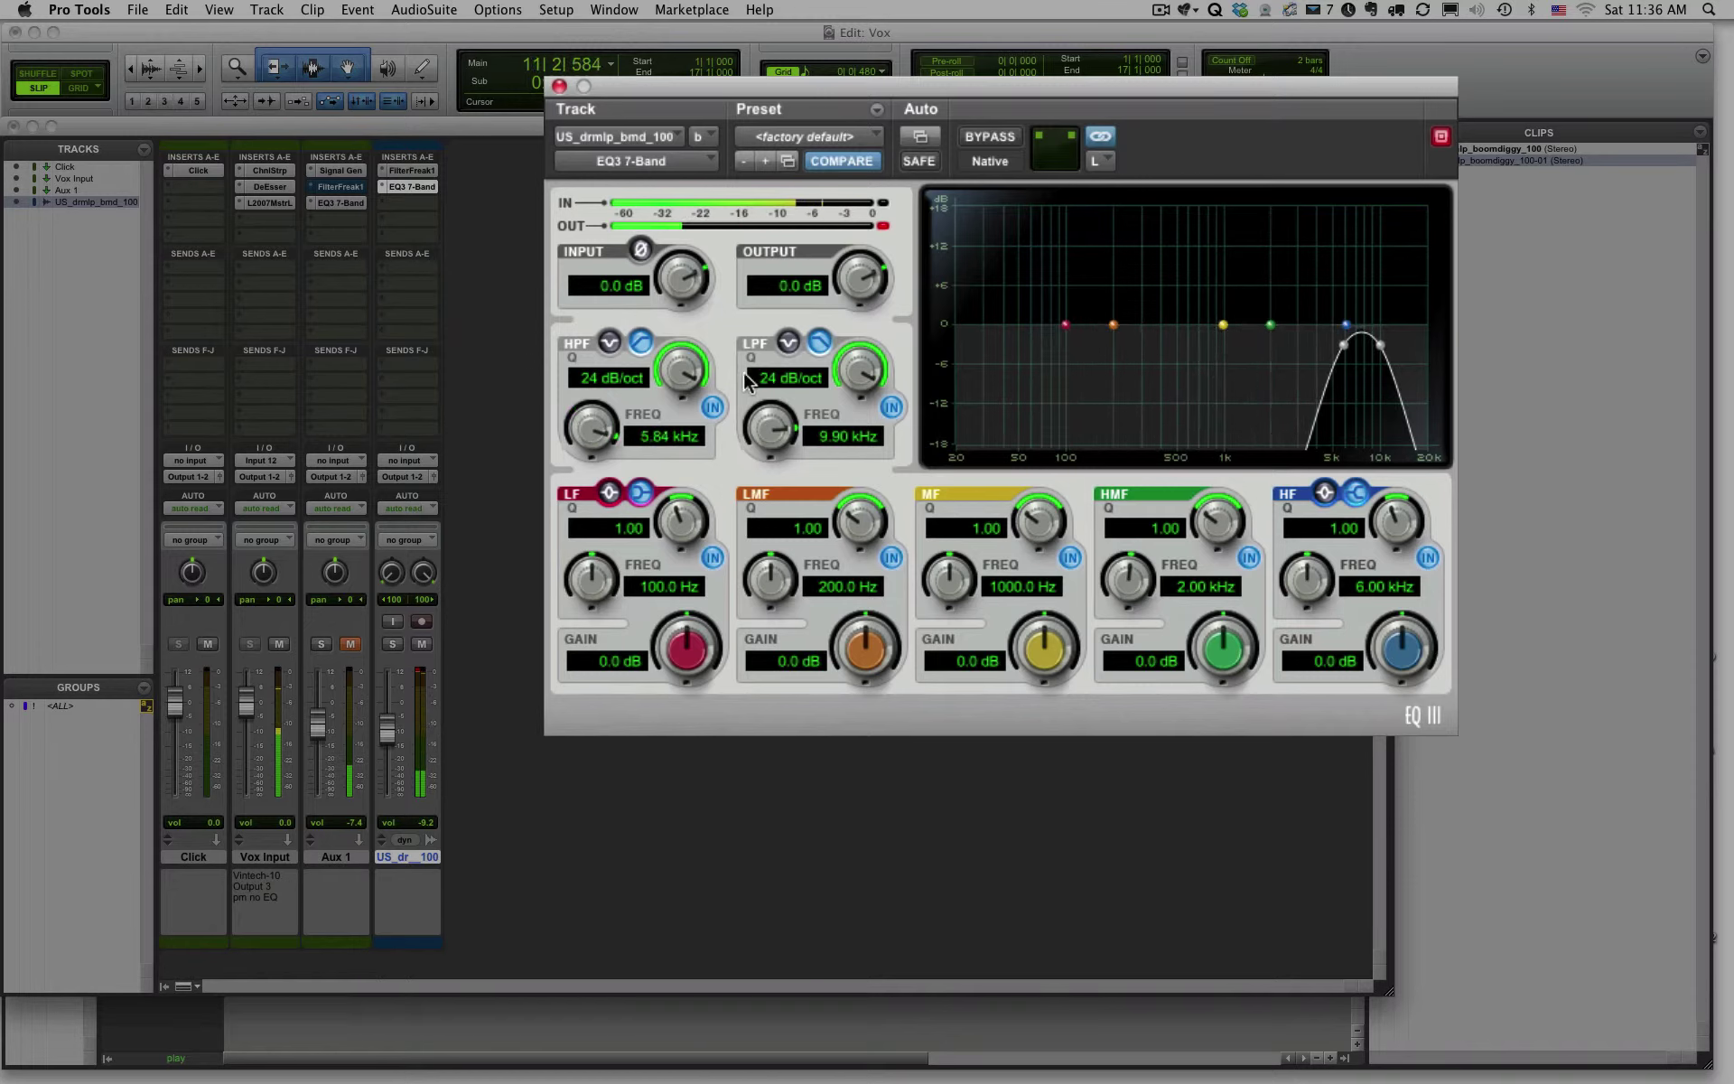
pyautogui.moveTo(772, 434); pyautogui.dragTo(780, 410)
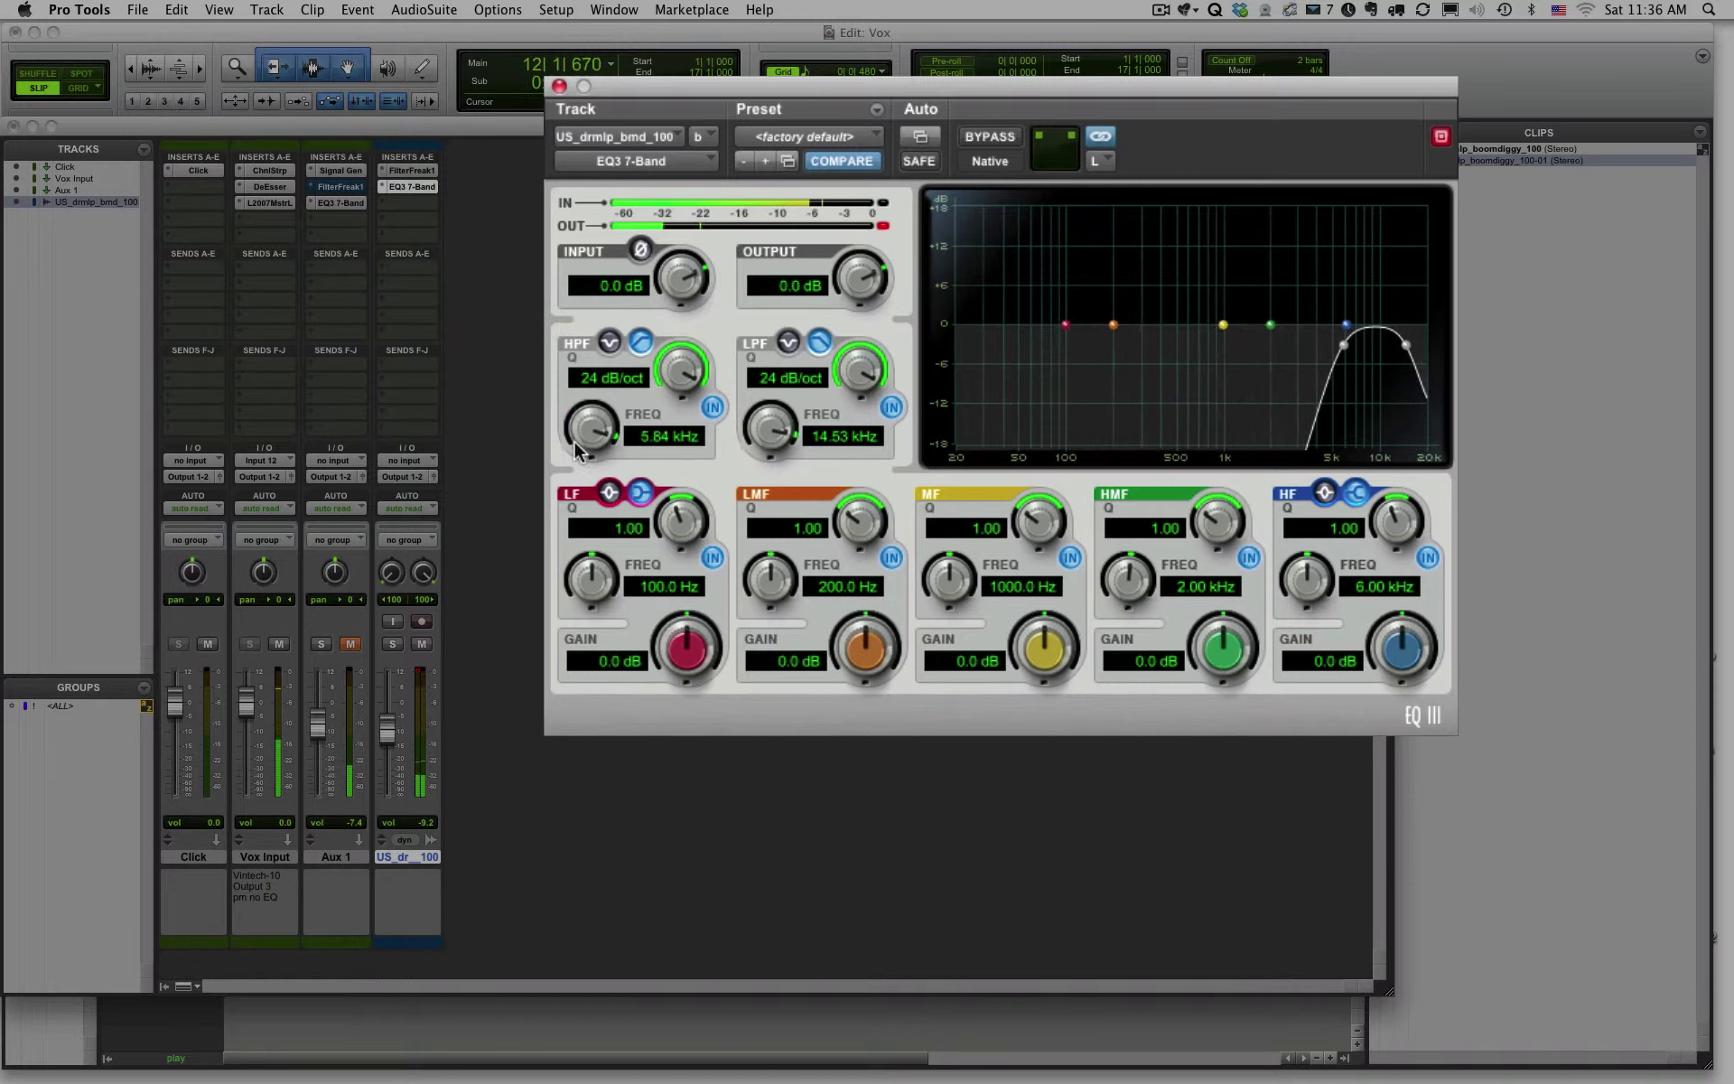
pyautogui.moveTo(589, 434); pyautogui.dragTo(585, 404)
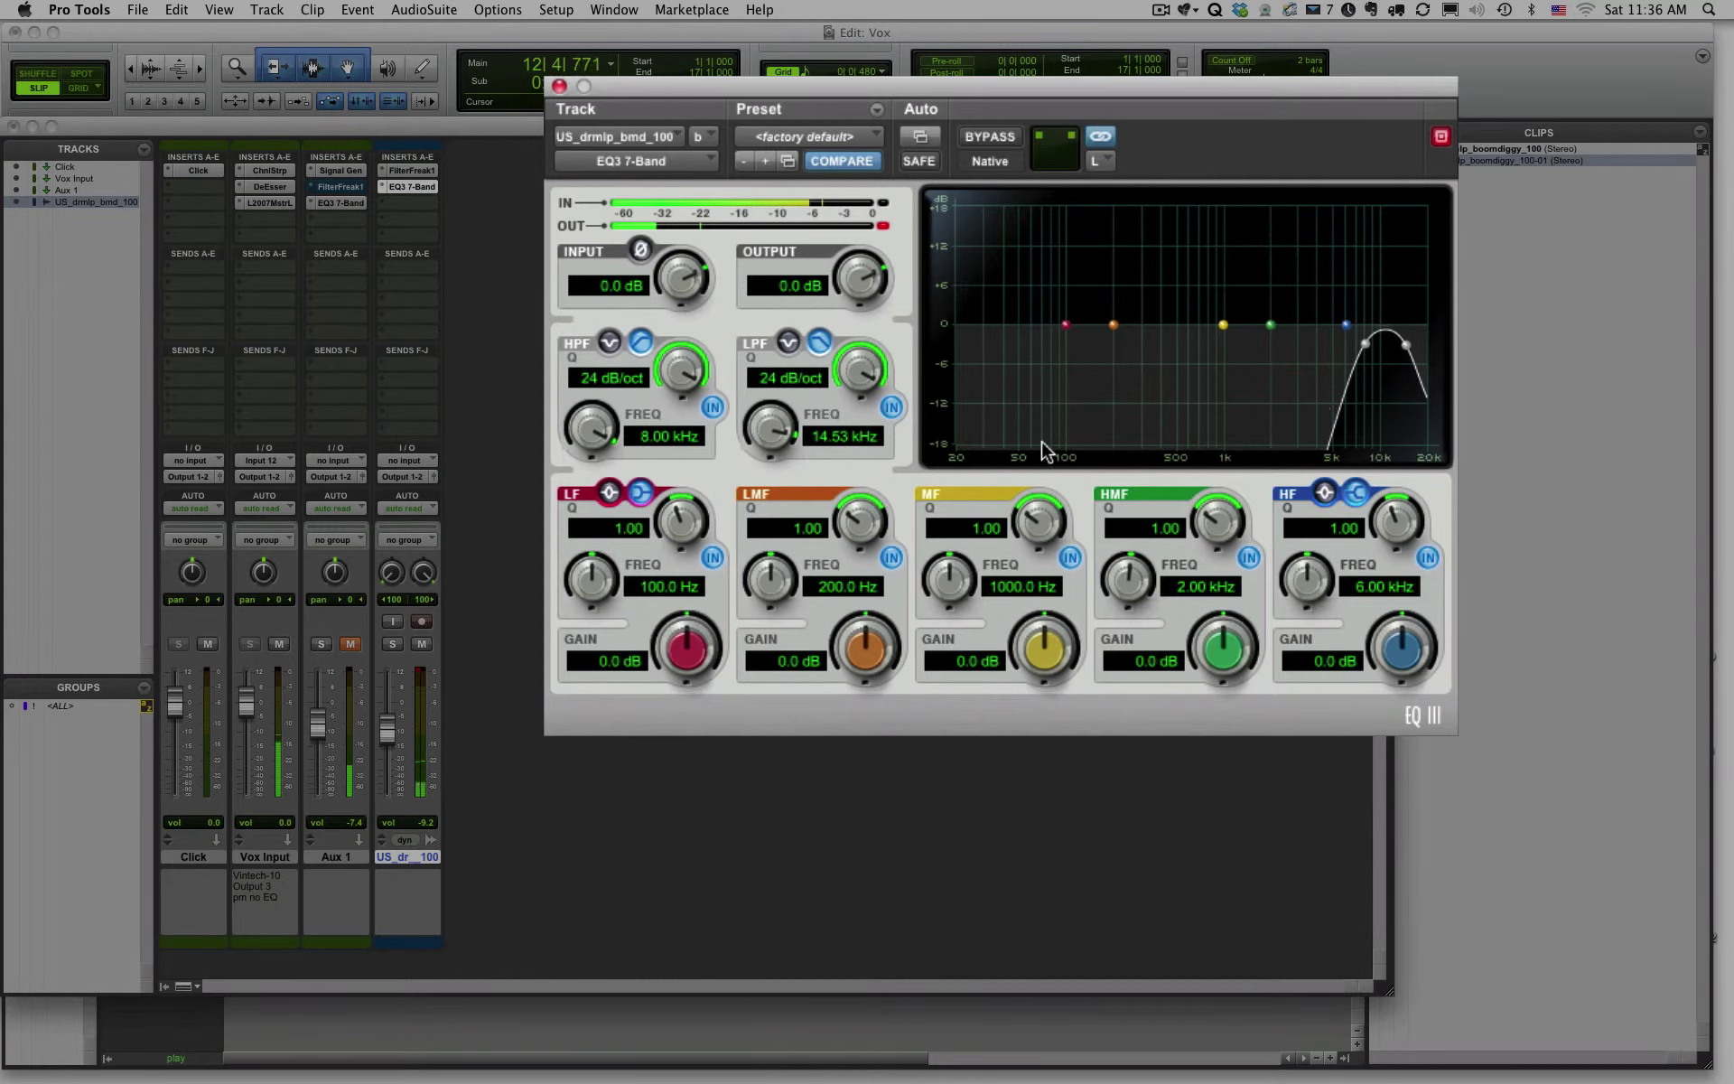
pyautogui.moveTo(774, 433); pyautogui.dragTo(769, 457)
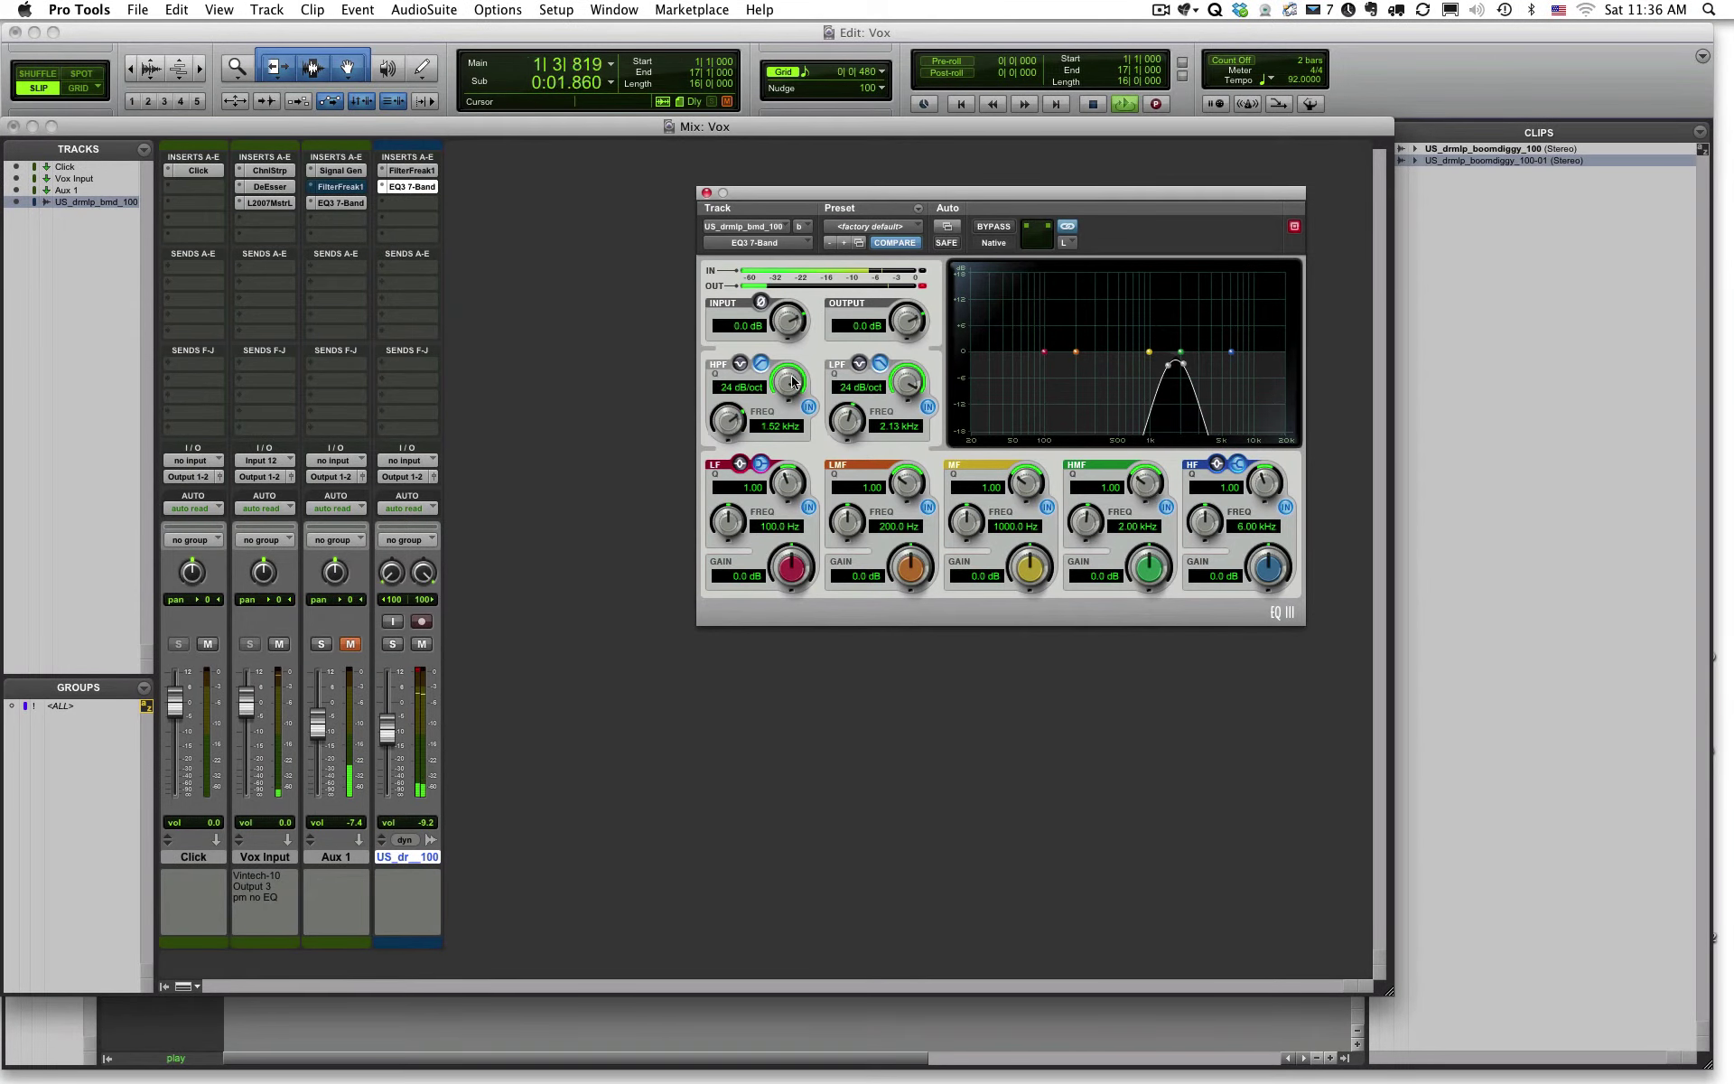
# Return the band to 1.52–2.13 kHz, soften both slopes to 6 dB/oct, then restore 24 dB/oct.
pyautogui.moveTo(792, 382); pyautogui.dragTo(791, 437)
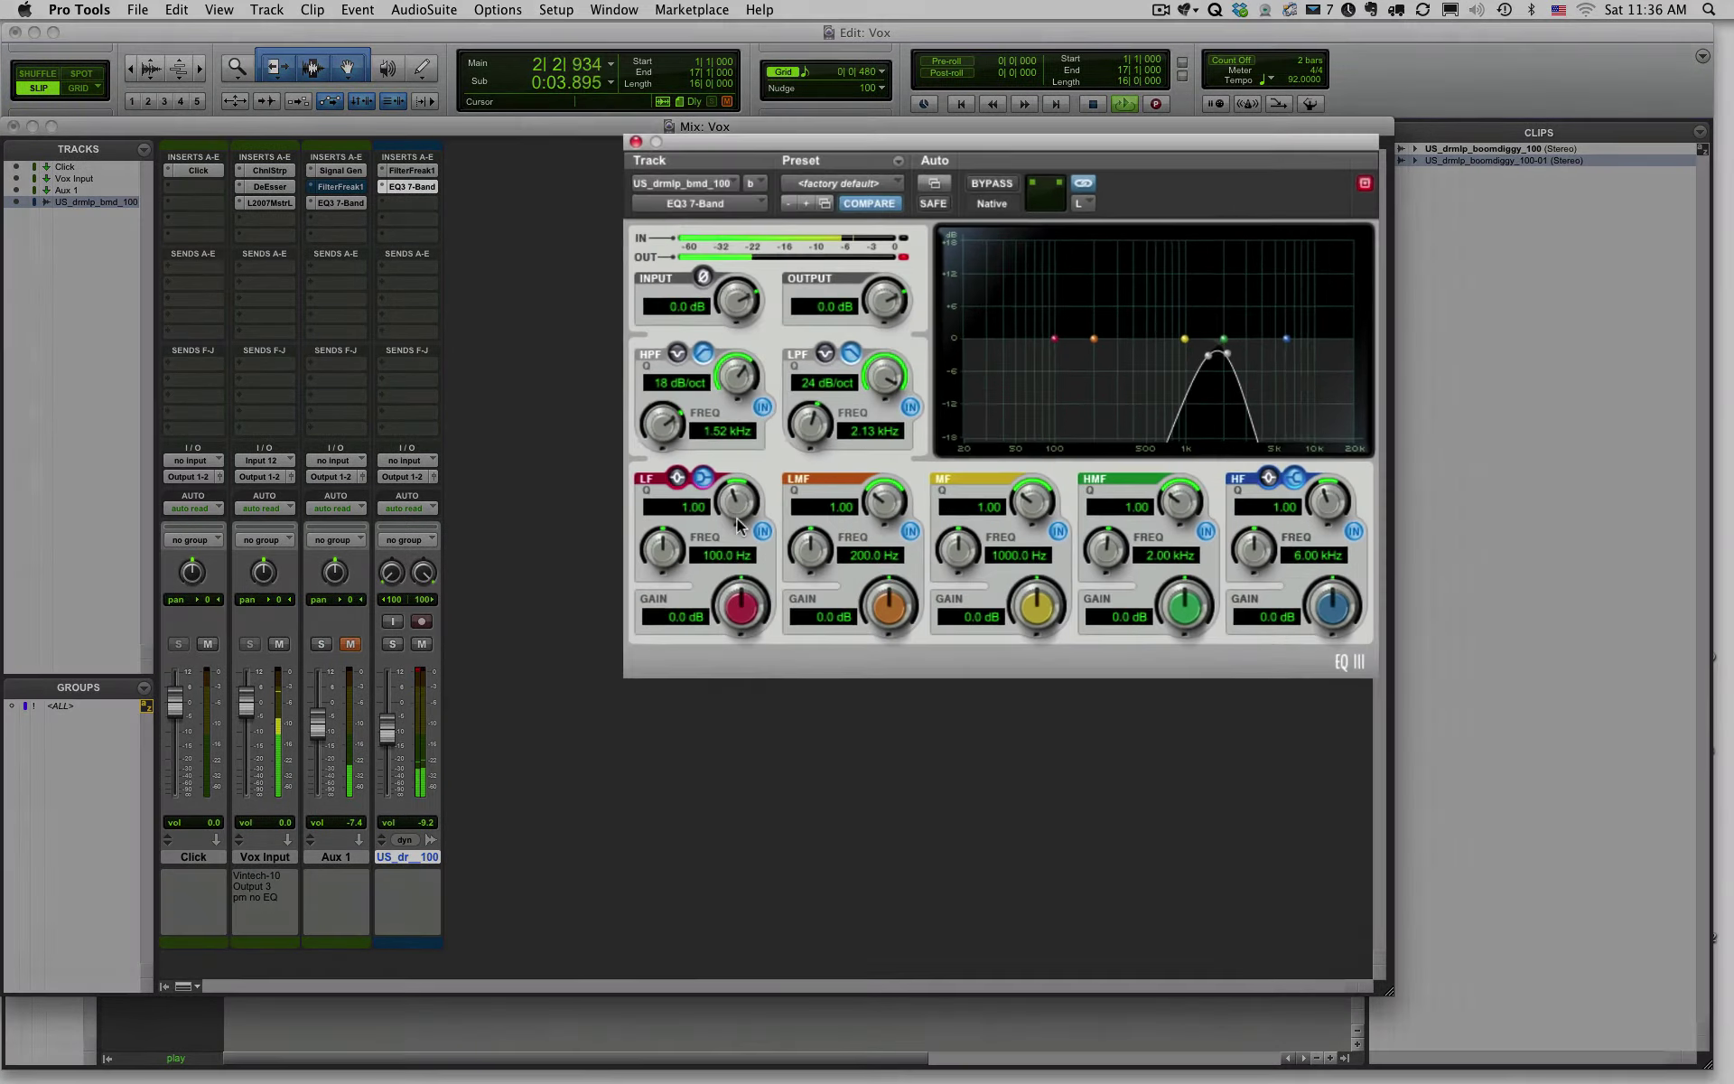
pyautogui.moveTo(737, 524); pyautogui.dragTo(737, 551)
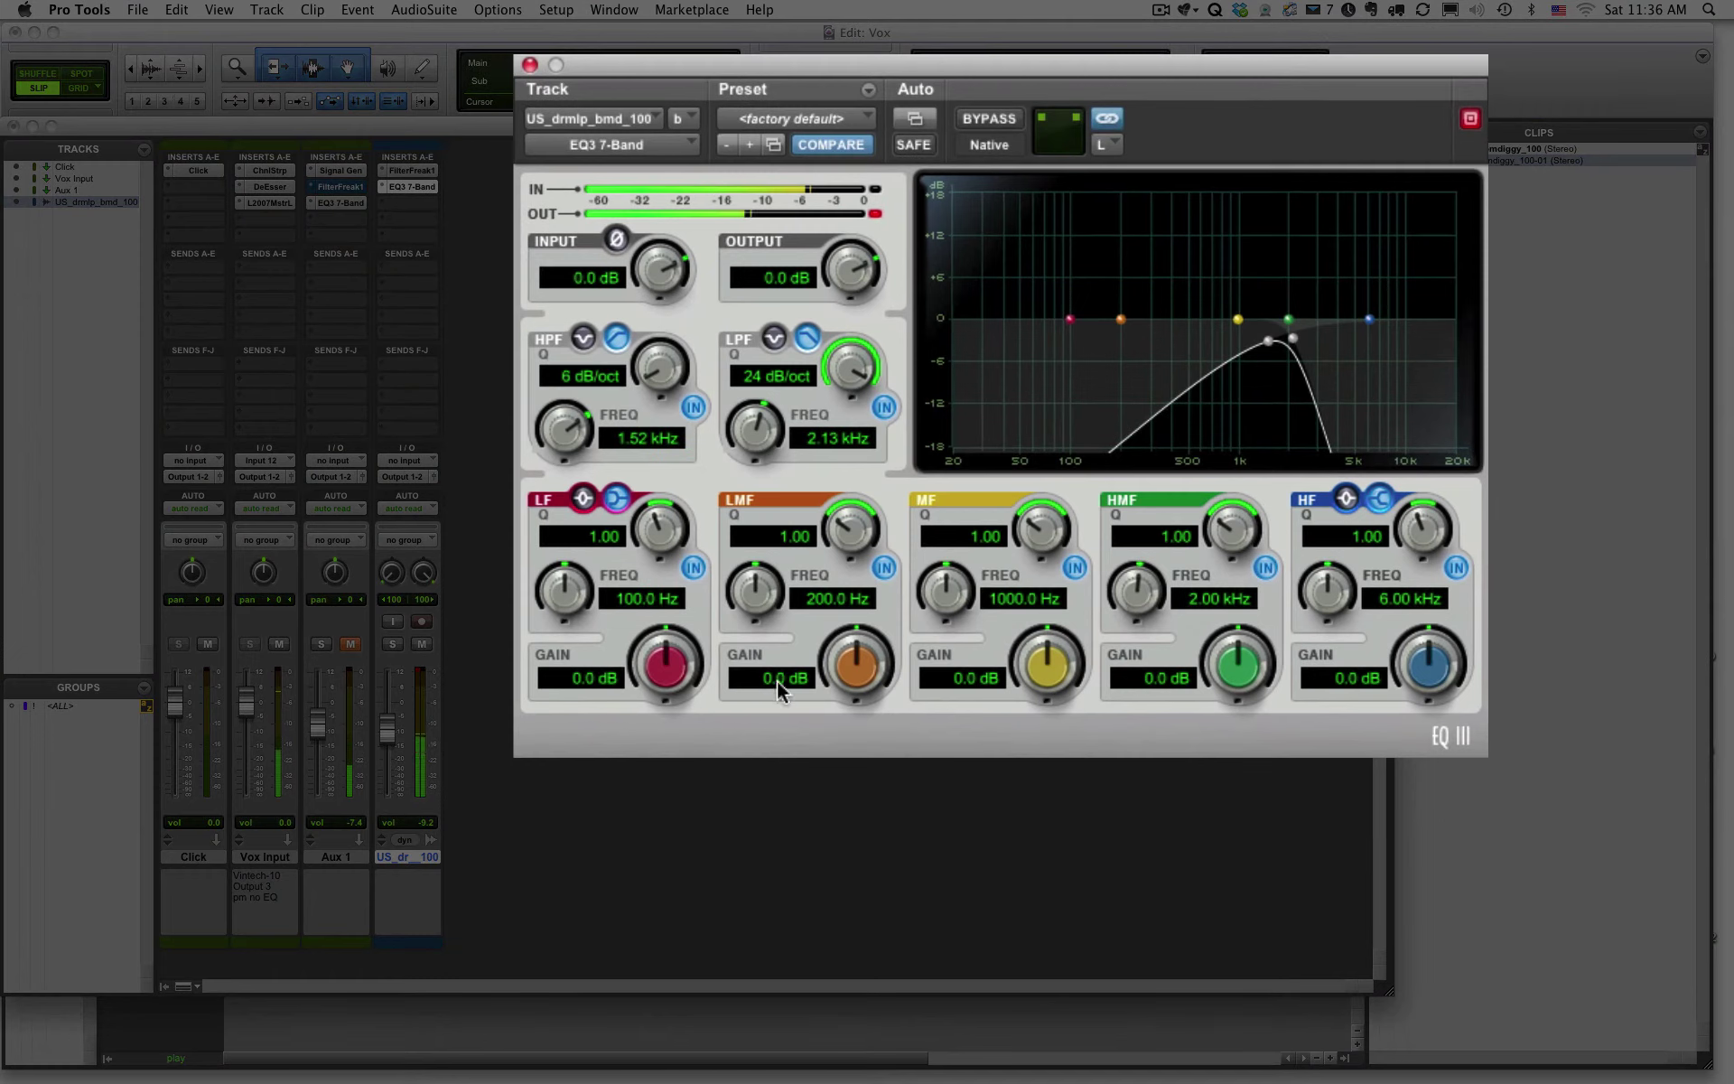
pyautogui.moveTo(885, 375); pyautogui.dragTo(863, 632)
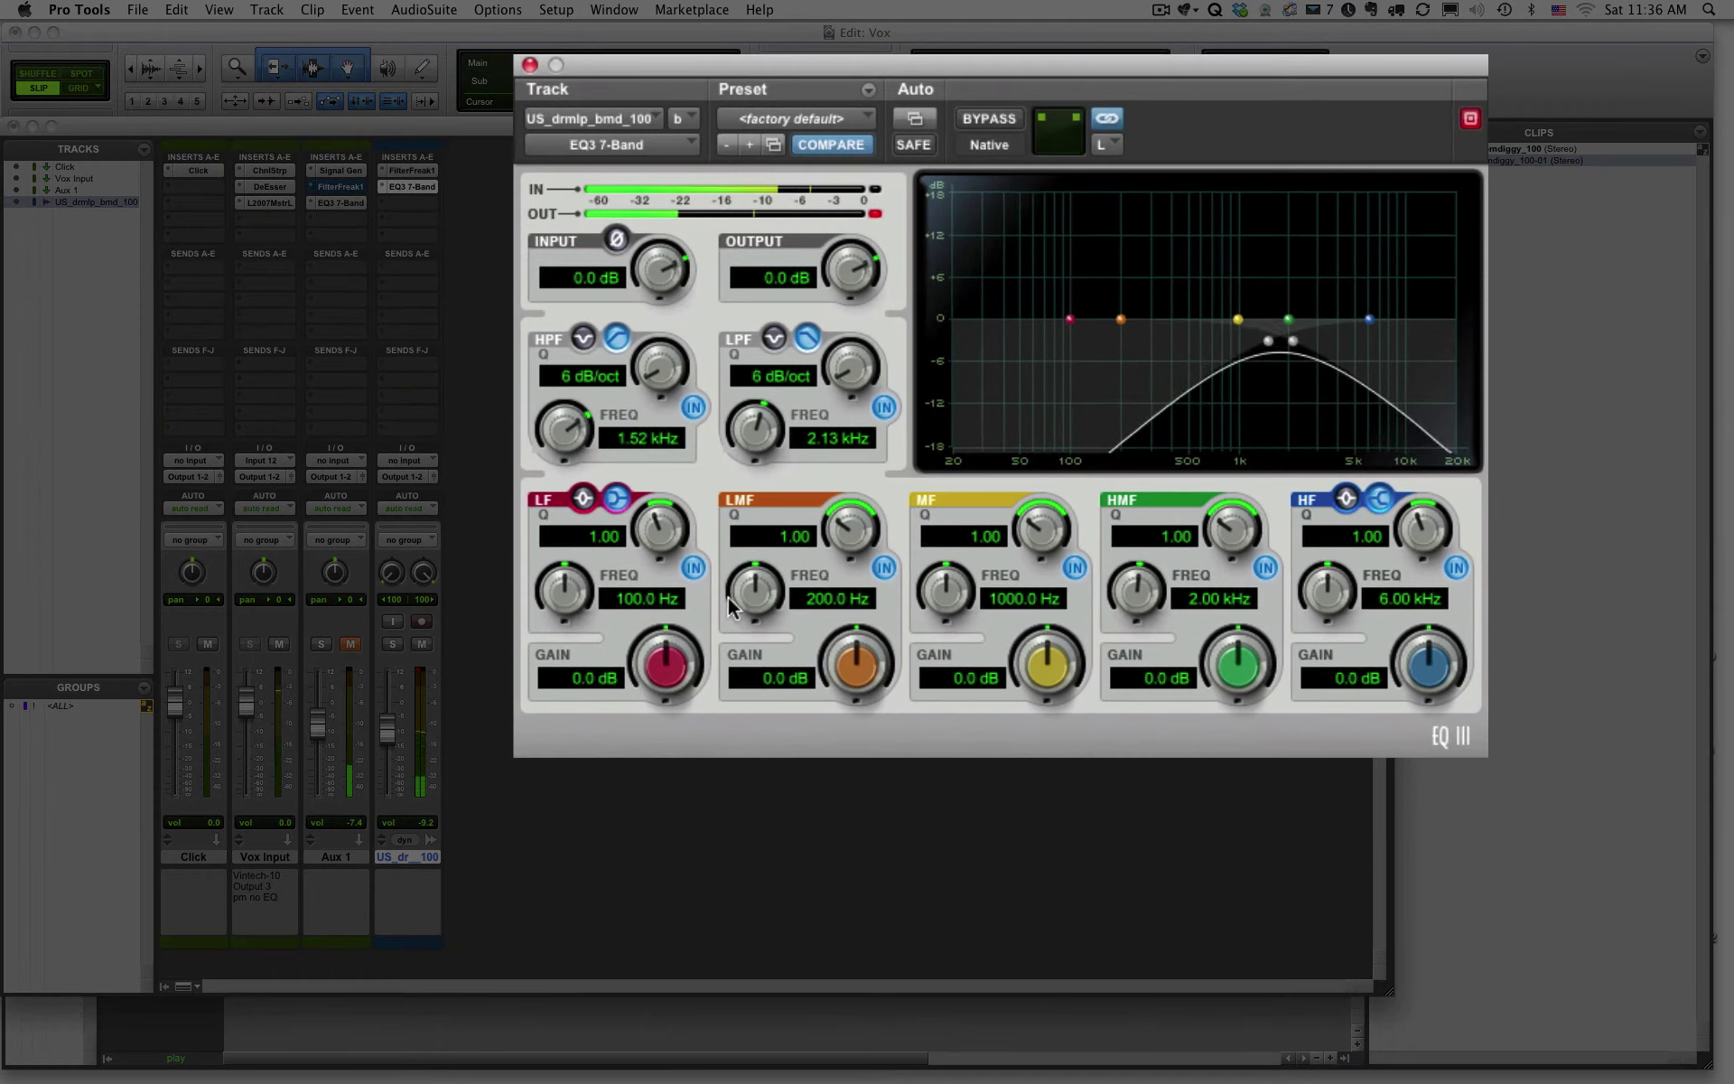
pyautogui.moveTo(849, 368); pyautogui.dragTo(851, 298)
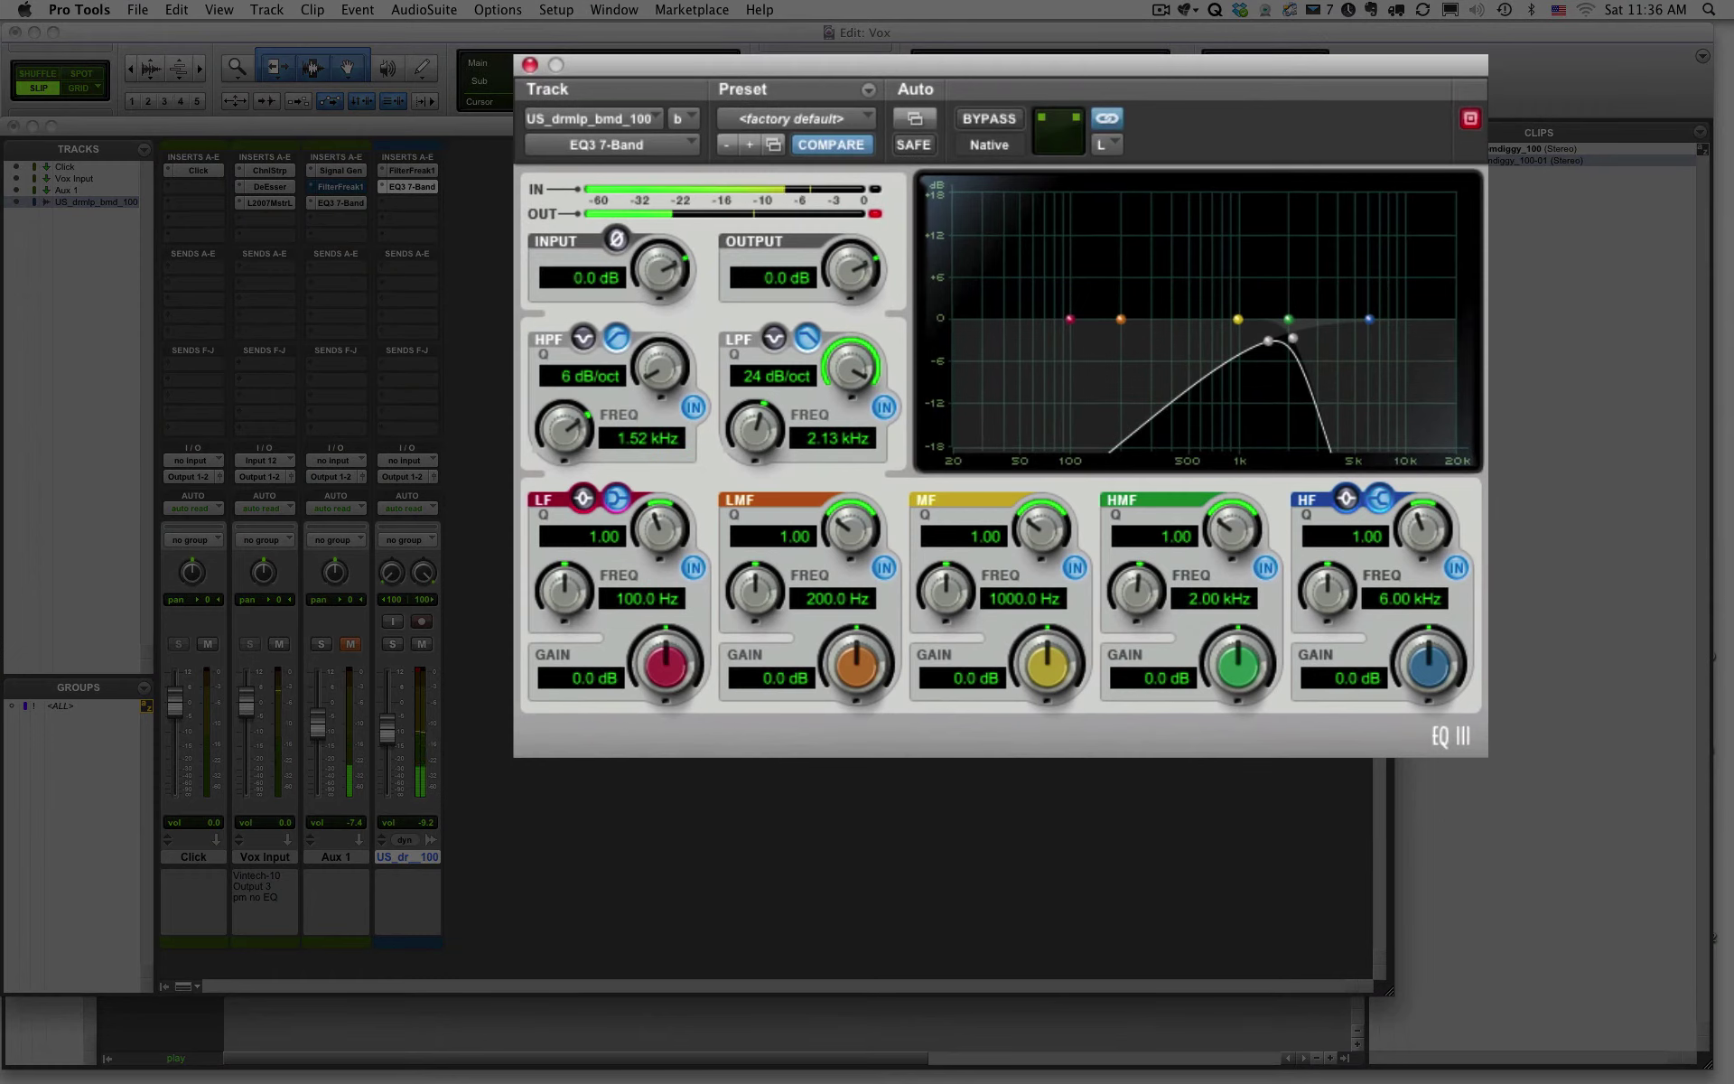
pyautogui.moveTo(673, 389); pyautogui.dragTo(676, 361)
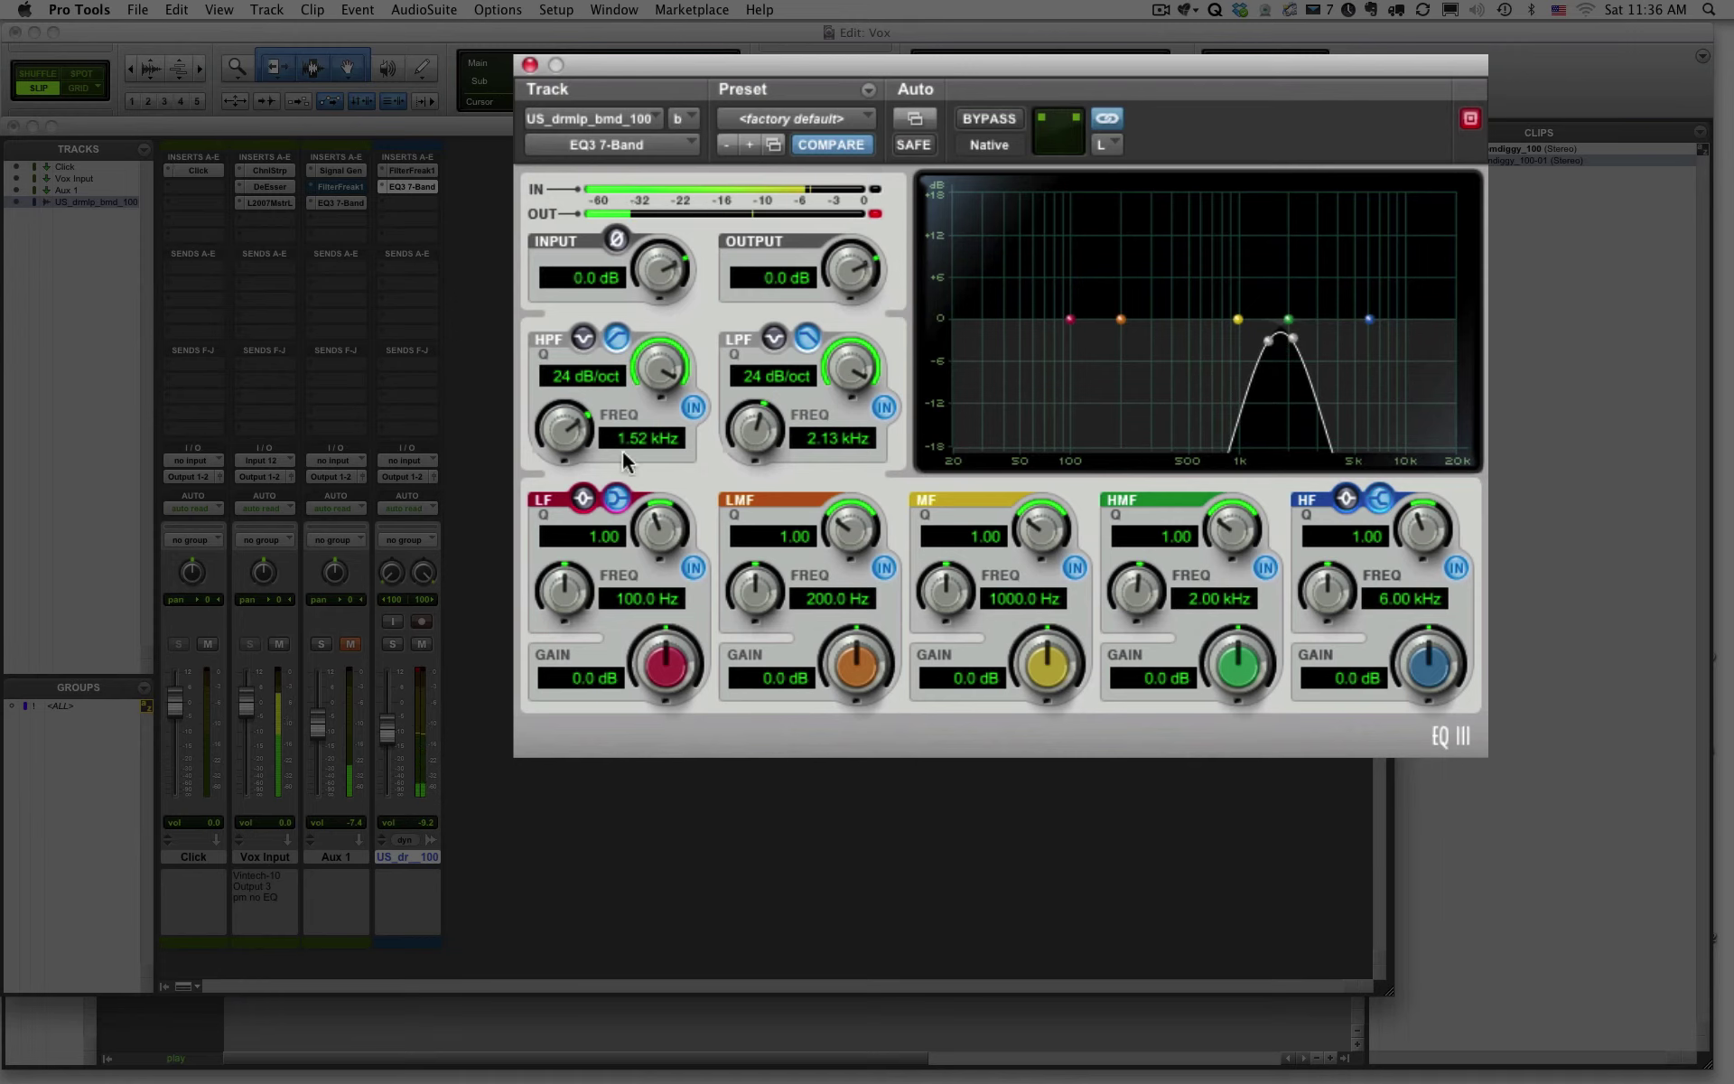